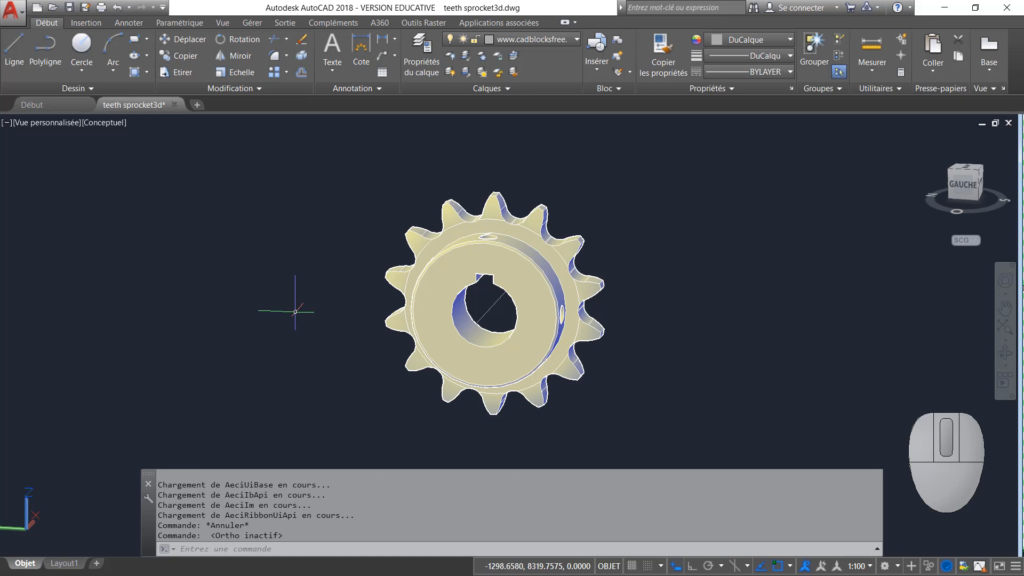
pyautogui.keyDown('shift'); pyautogui.moveTo(286, 304); pyautogui.dragTo(988, 318, button='middle'); pyautogui.keyUp('shift')
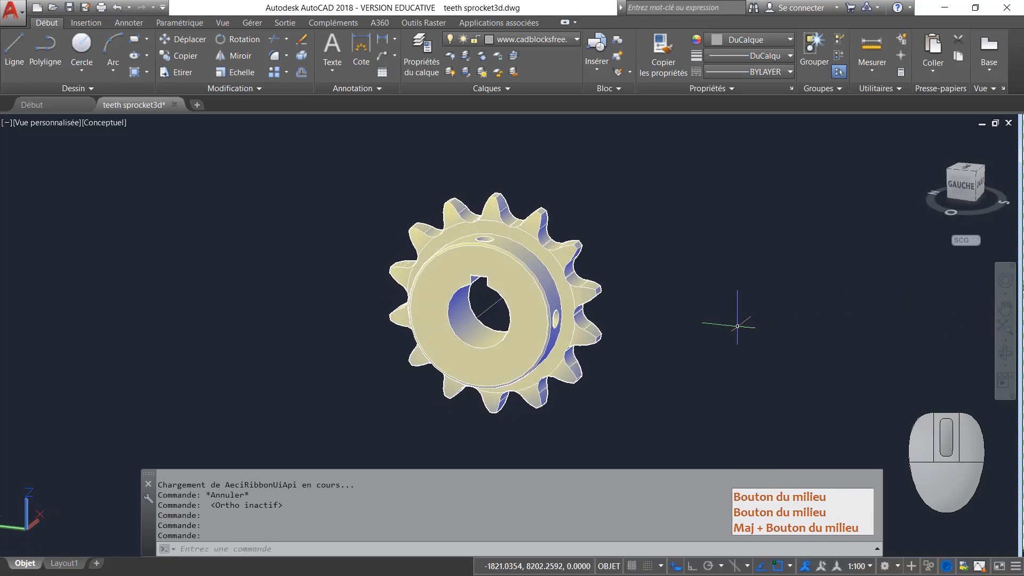
pyautogui.middleClick(737, 326)
pyautogui.middleClick(737, 326)
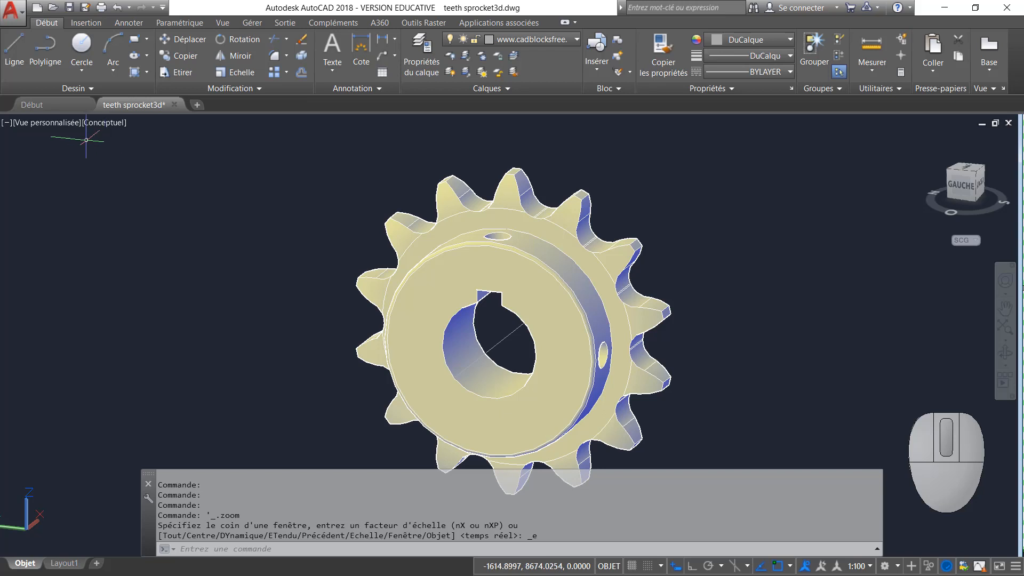
# - Create a new drawing from the acadiso.dwt template
pyautogui.click(65, 102)
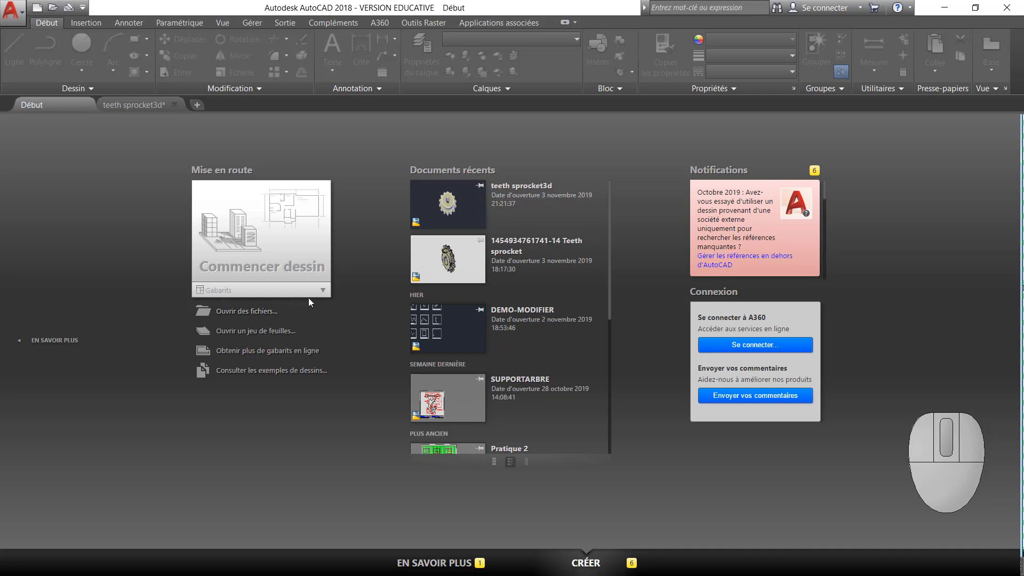
pyautogui.click(323, 291)
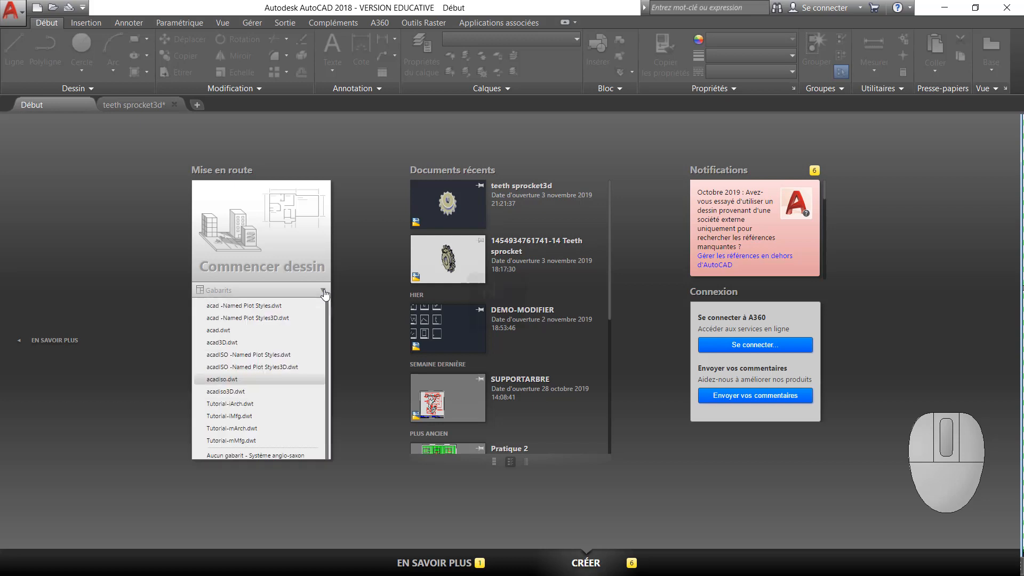
pyautogui.hotkey('ctrl', 'n')
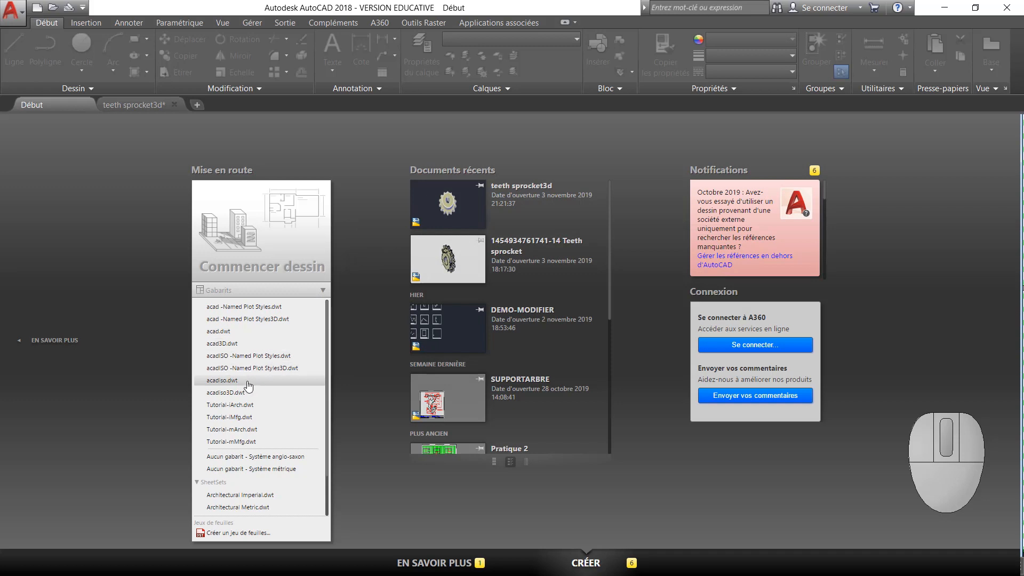
pyautogui.click(221, 381)
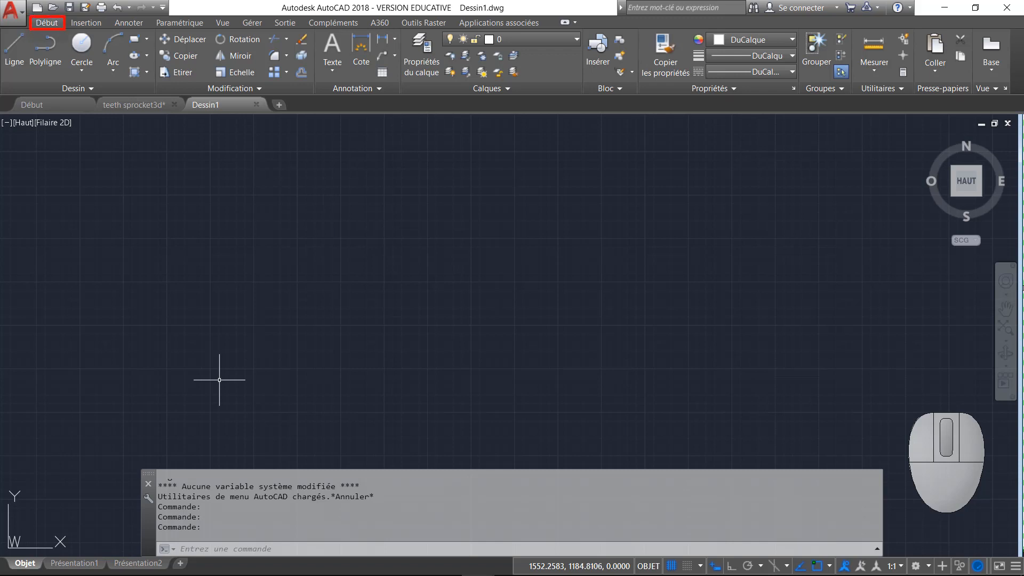
pyautogui.click(97, 23)
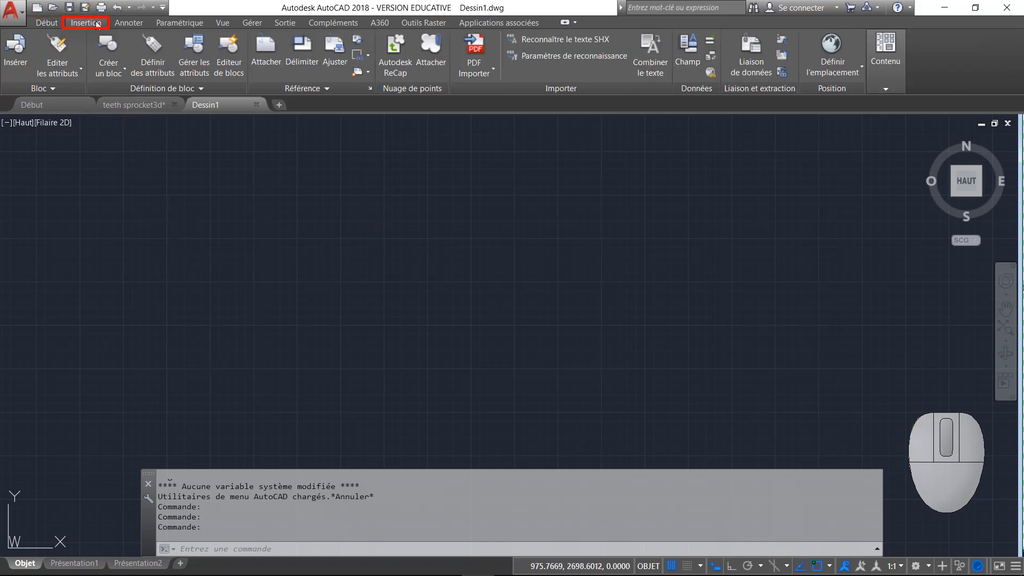
pyautogui.click(147, 24)
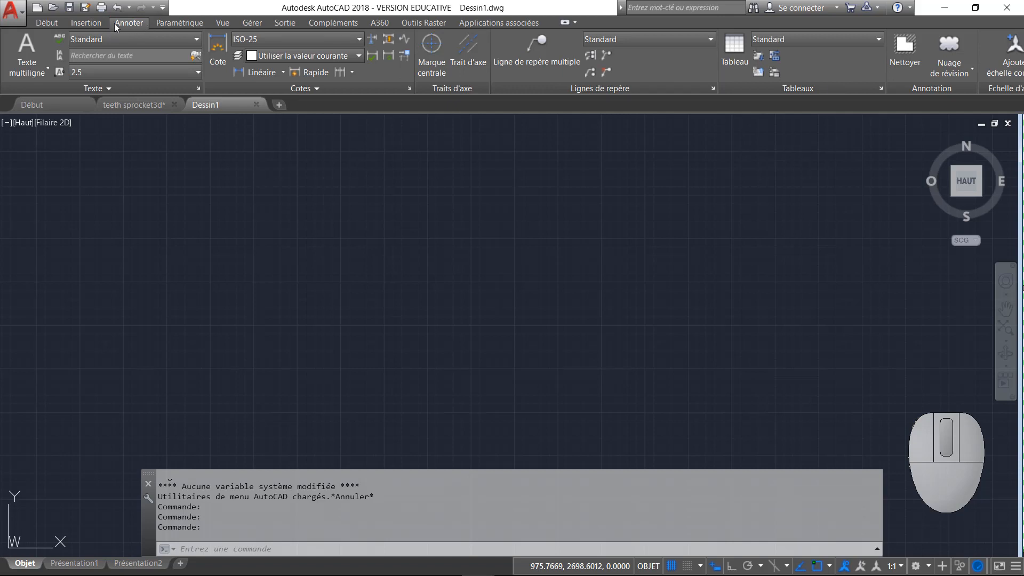
pyautogui.click(48, 23)
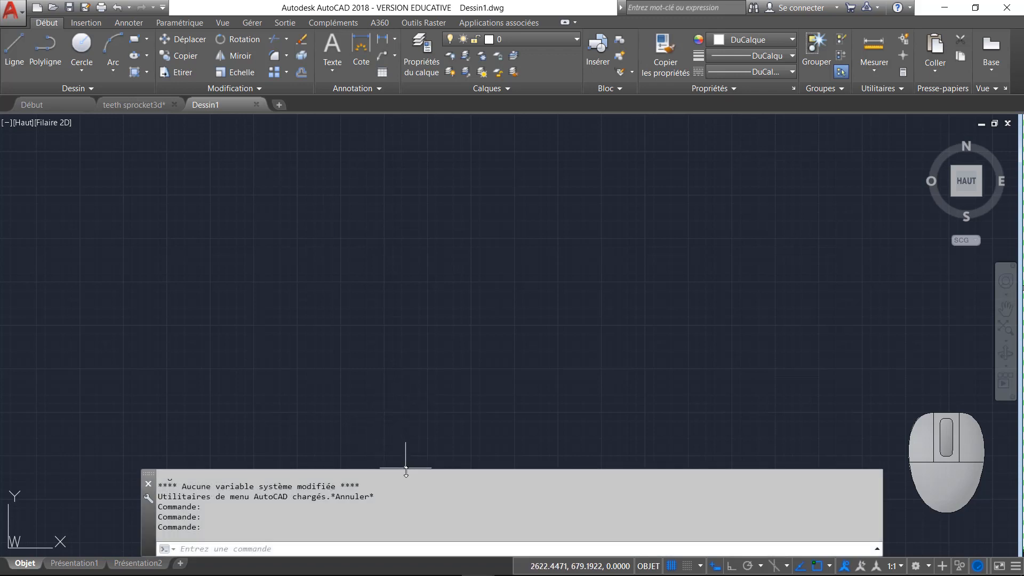
# - Dock the command window along the lower edge of the drawing area and enlarge it to show several history lines
pyautogui.moveTo(406, 472)
pyautogui.mouseDown()
pyautogui.moveTo(414, 429)
pyautogui.moveTo(412, 468)
pyautogui.mouseUp()
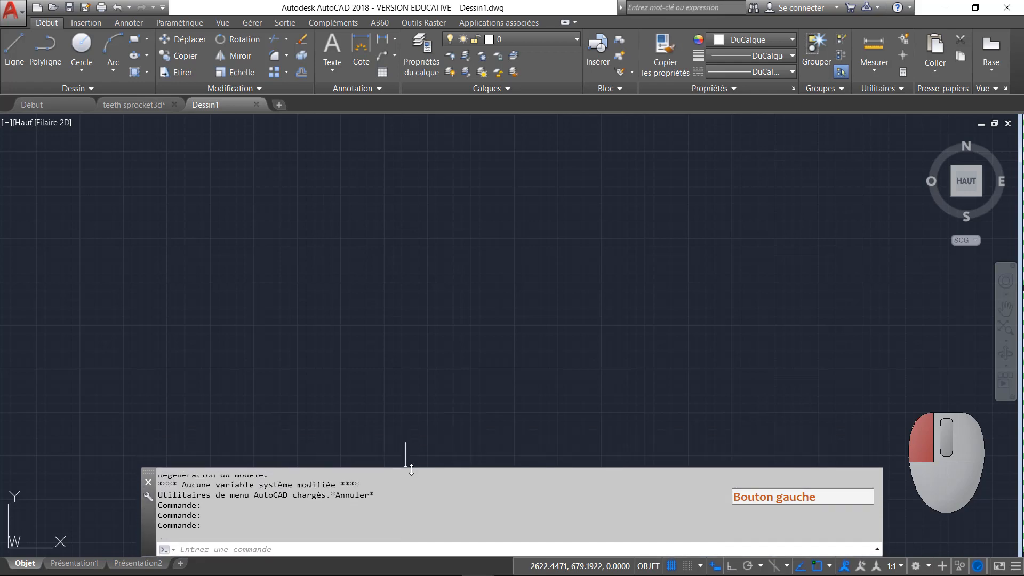
pyautogui.moveTo(151, 470); pyautogui.dragTo(125, 555)
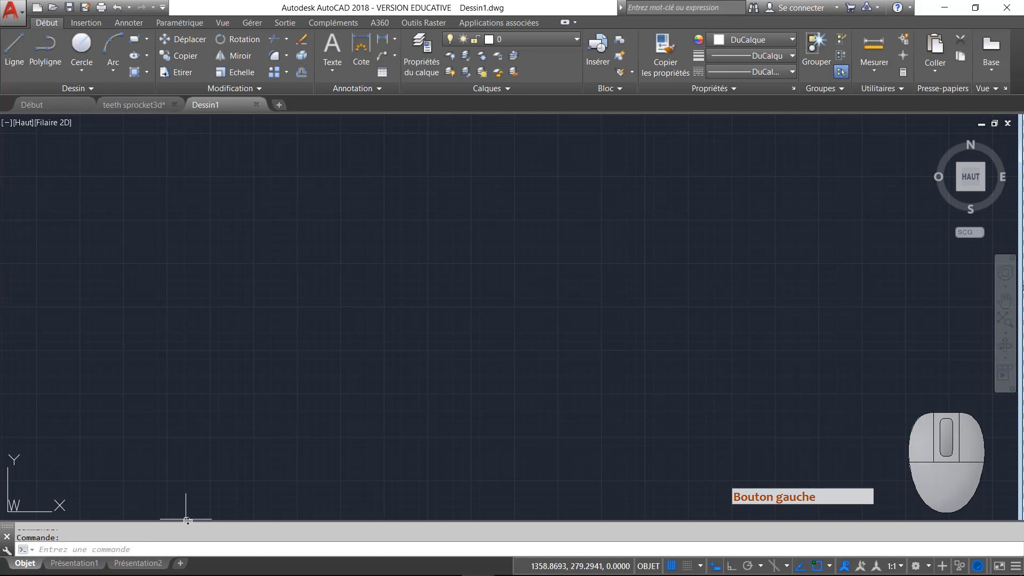
pyautogui.moveTo(187, 520); pyautogui.dragTo(200, 494)
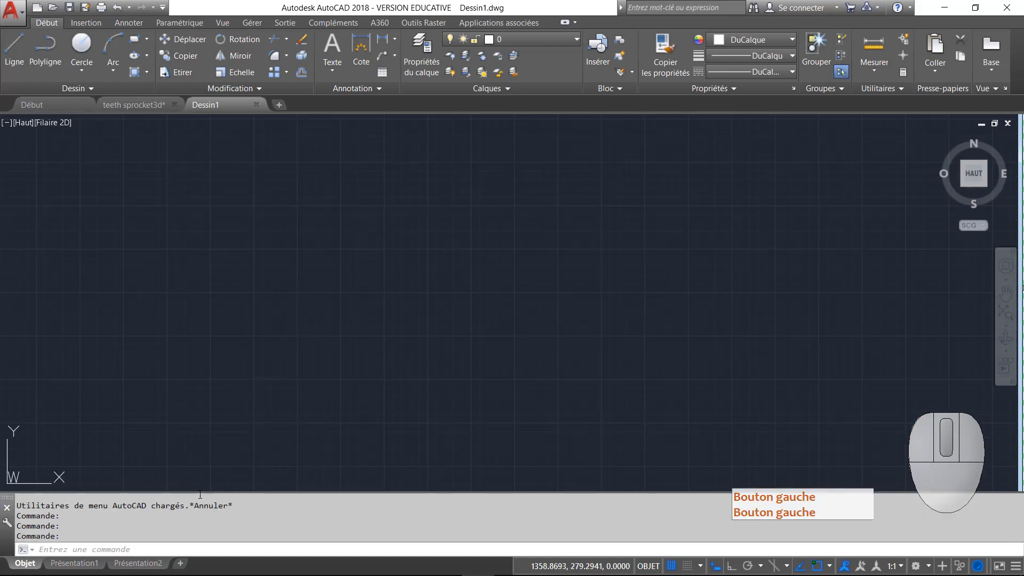
pyautogui.write('LIGNE')
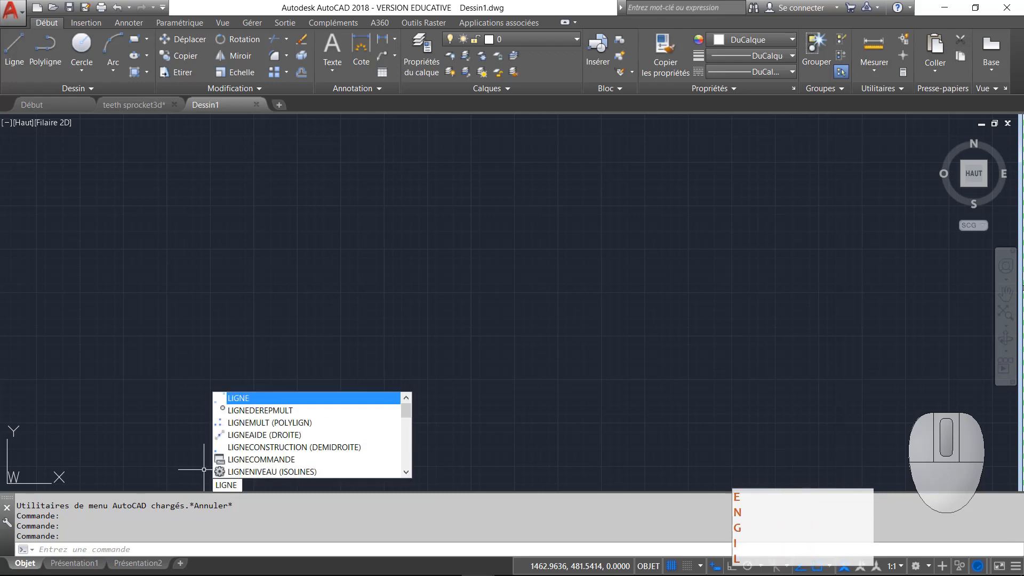
pyautogui.press('Return')
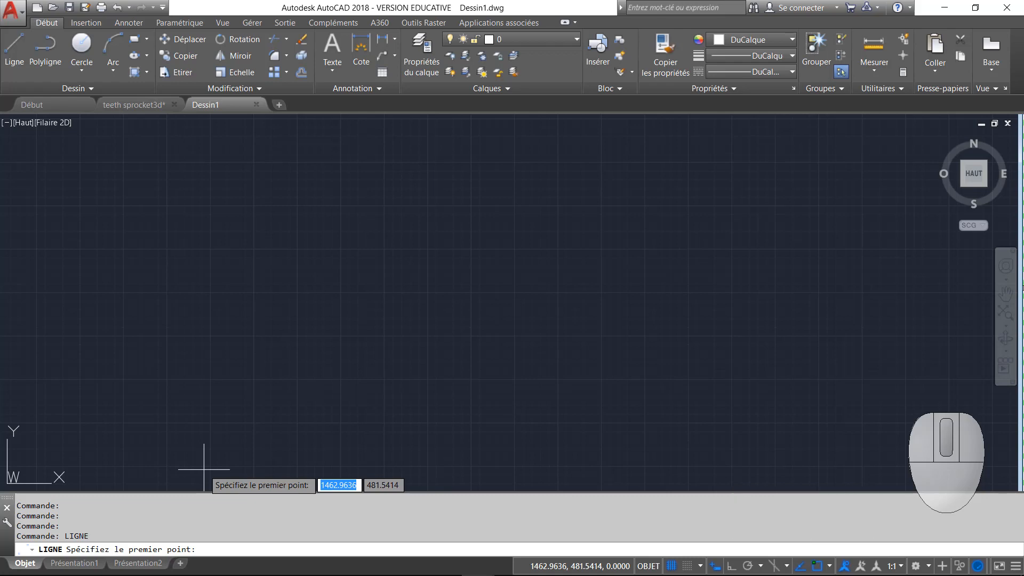
pyautogui.press('Escape')
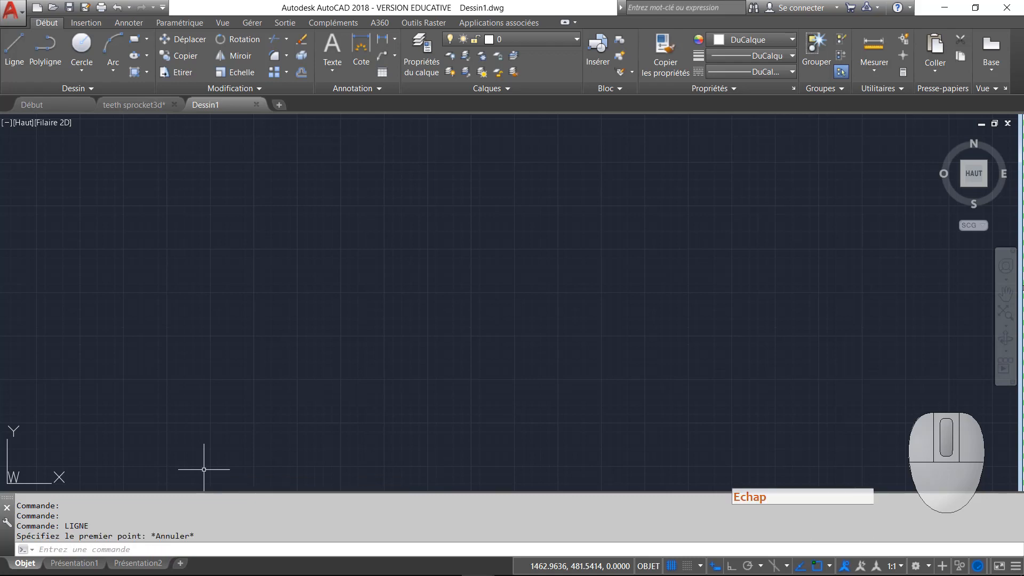
pyautogui.write('L')
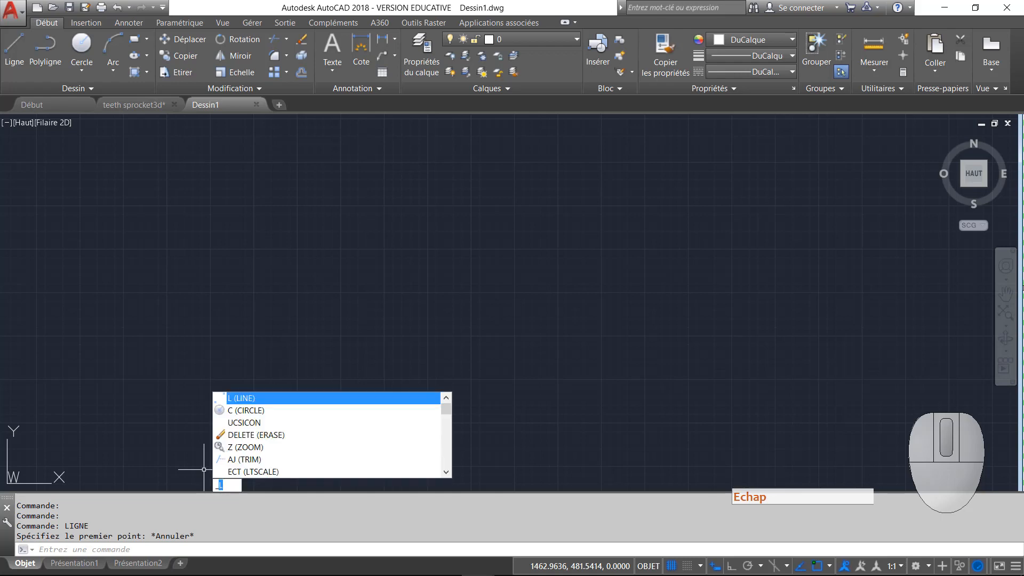
pyautogui.write('INE')
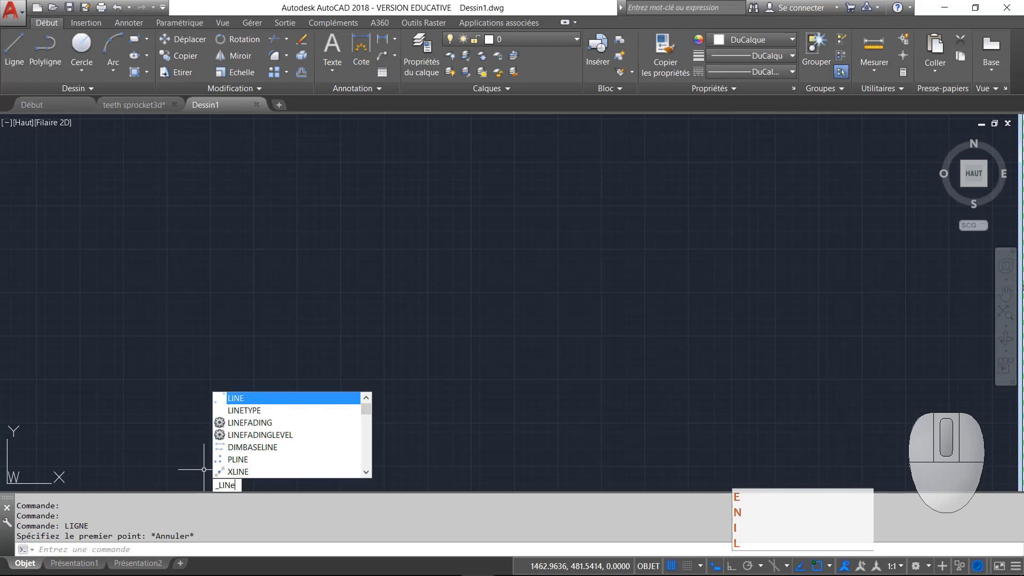
pyautogui.press('Return')
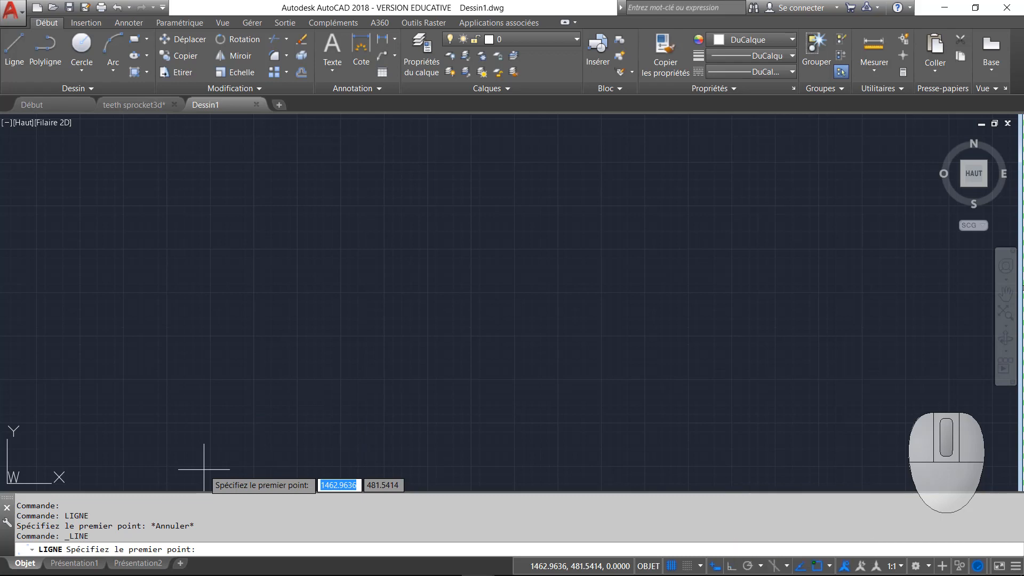
pyautogui.press('Escape')
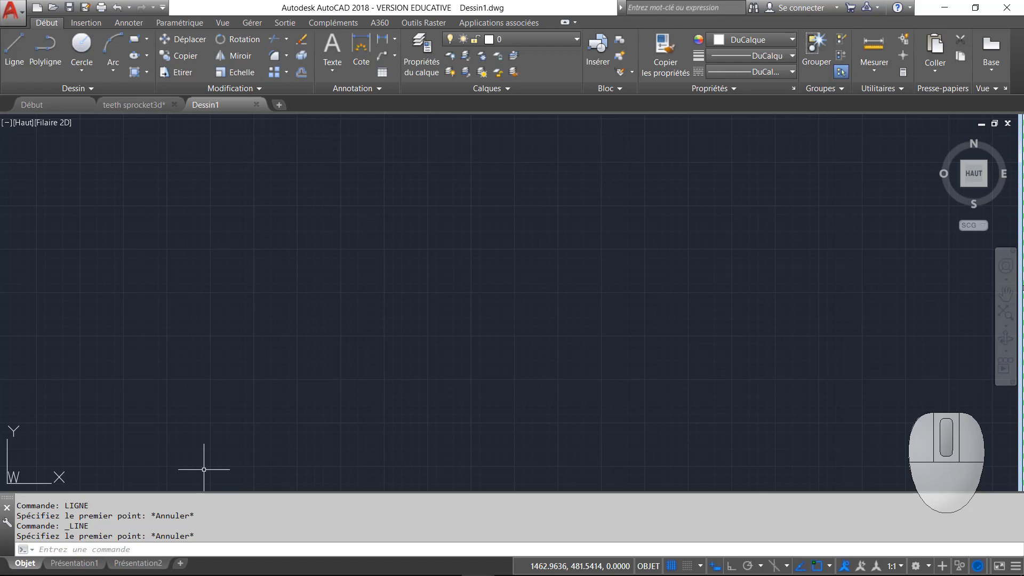
# - Draw a freehand zigzag of five connected line segments, plus a sixth running back across it from its right end
pyautogui.write('L')
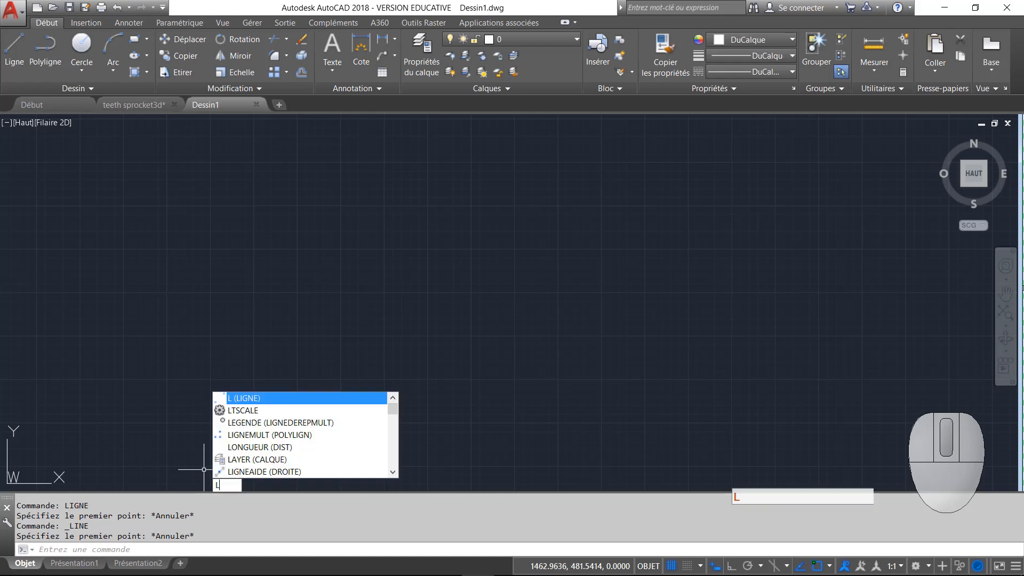
pyautogui.press('Return')
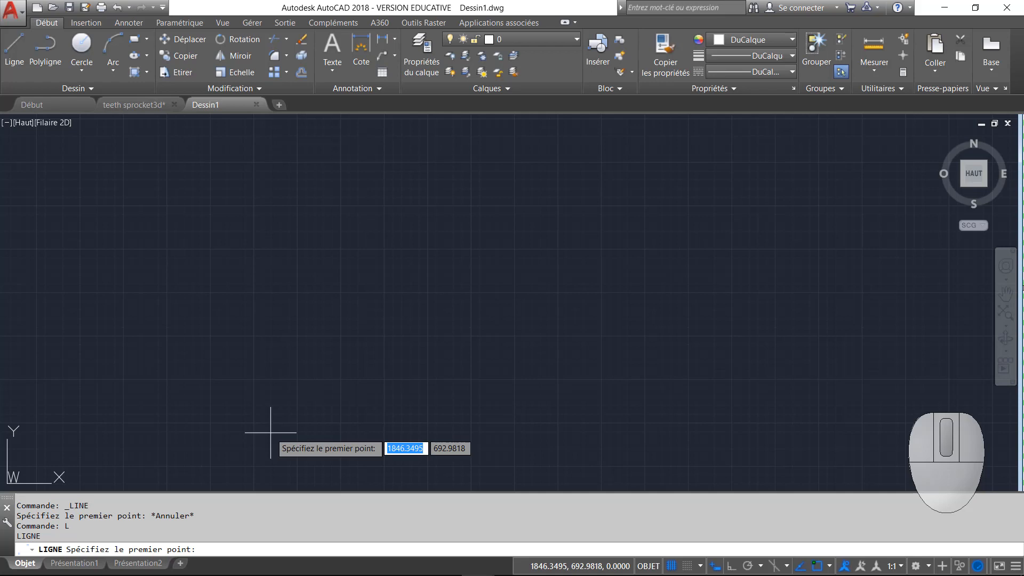
pyautogui.click(228, 414)
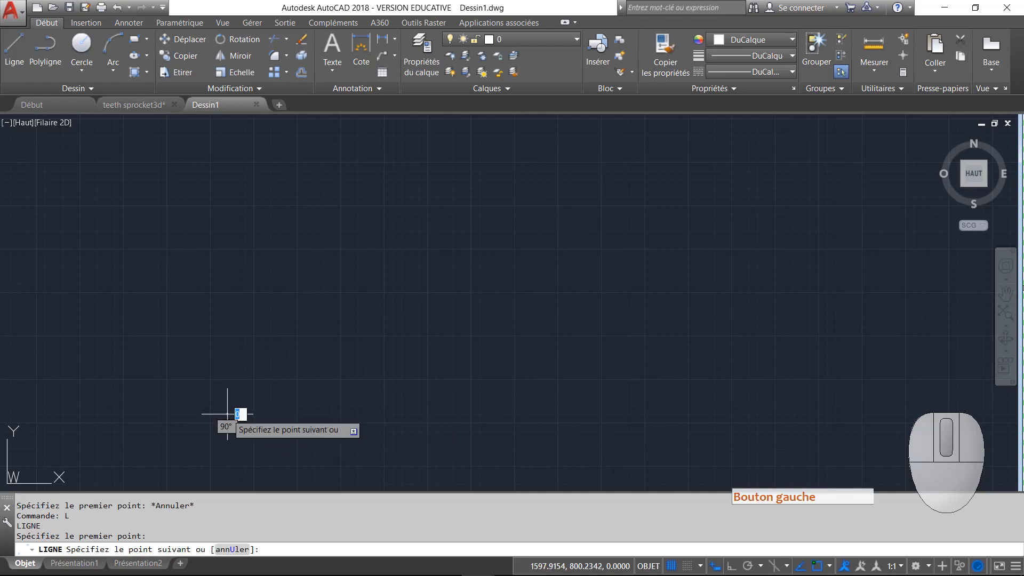
pyautogui.click(359, 249)
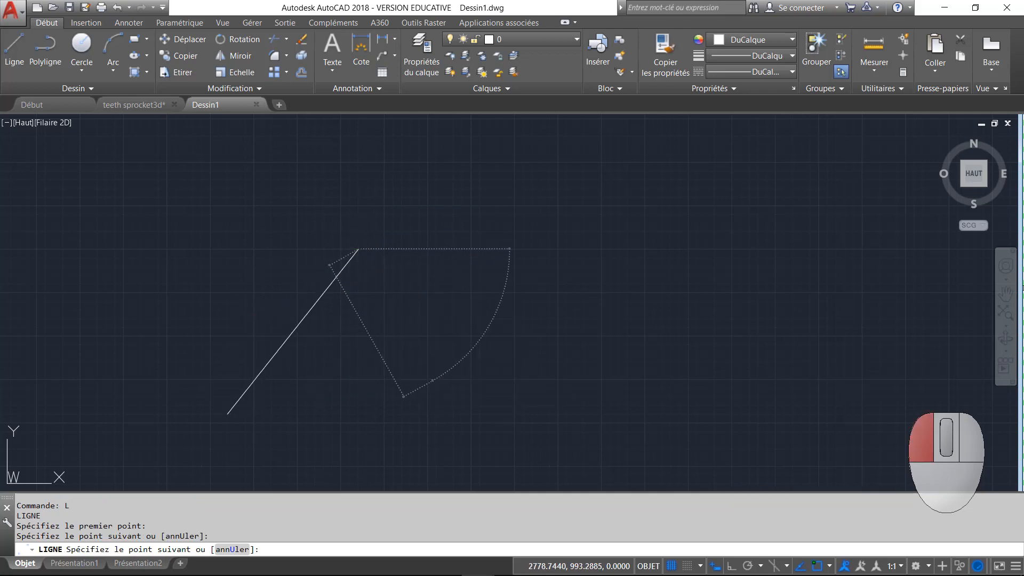
pyautogui.click(432, 380)
pyautogui.click(533, 281)
pyautogui.click(624, 392)
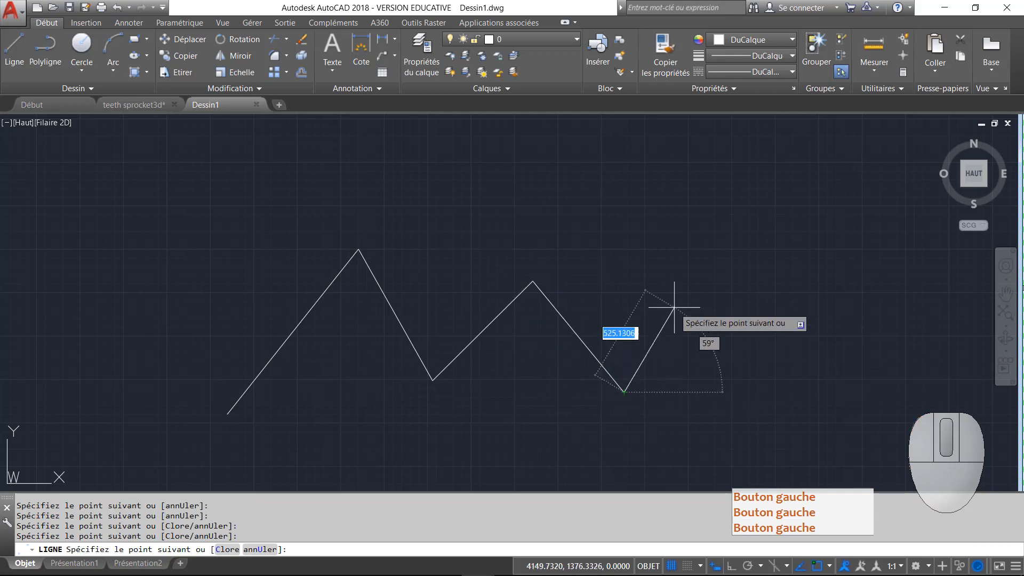
pyautogui.click(685, 281)
pyautogui.click(377, 350)
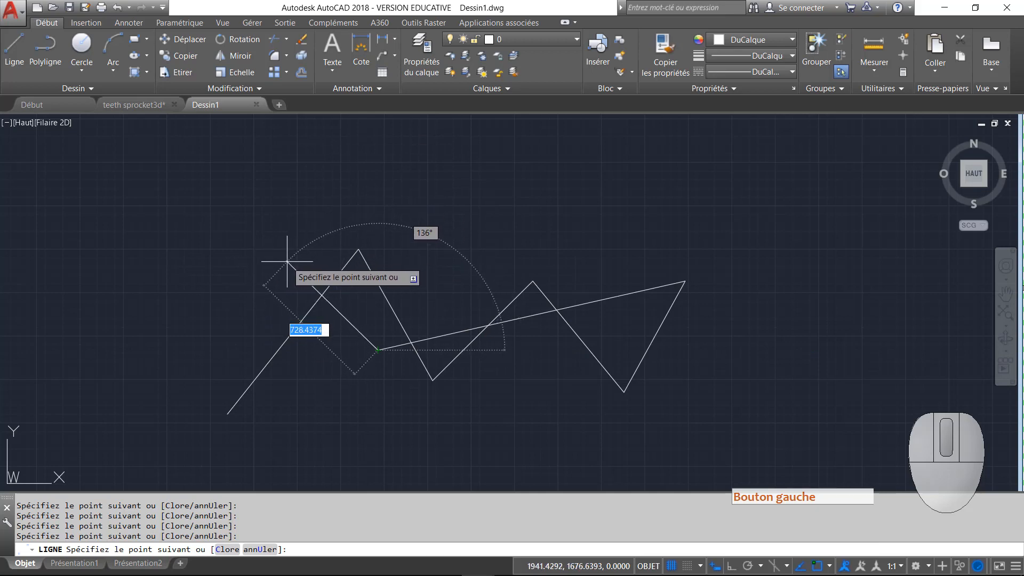
pyautogui.press('Escape')
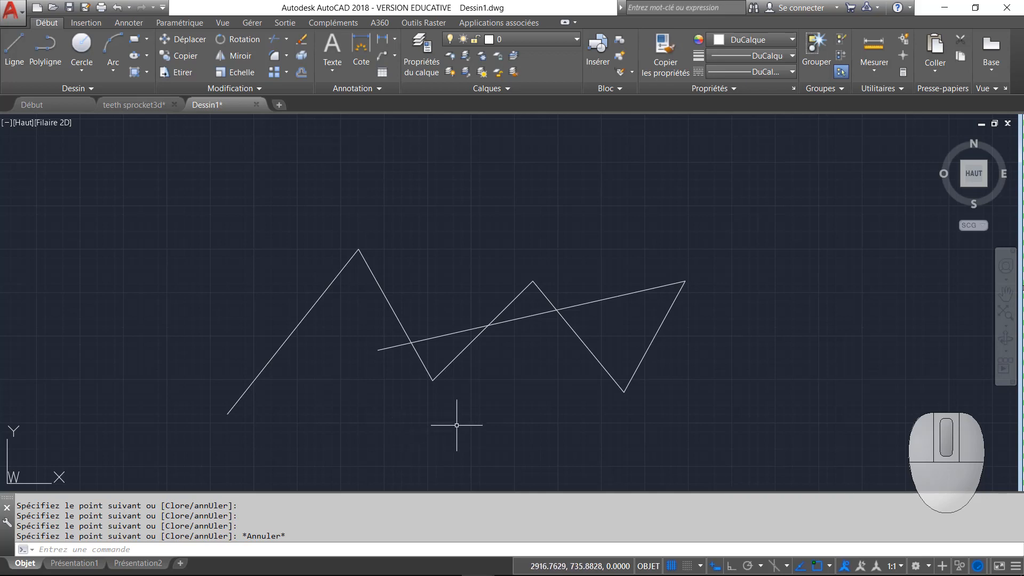
# - Examine the zigzag lines at several magnifications, fitted to the drawing extents and panned across the view
pyautogui.scroll(-5, 442, 322)
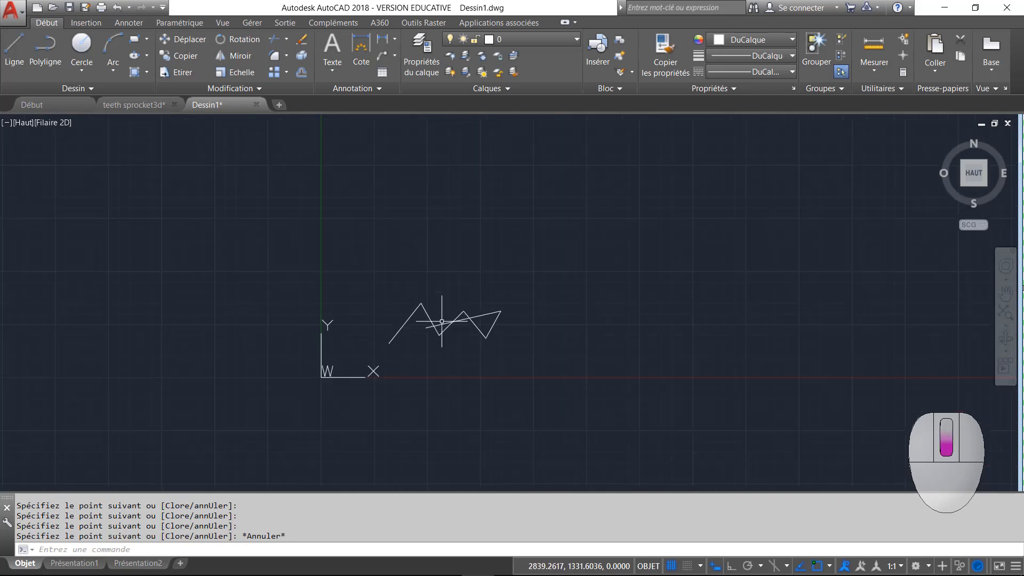
pyautogui.scroll(-2, 442, 328)
pyautogui.scroll(10, 446, 327)
pyautogui.scroll(-10, 444, 325)
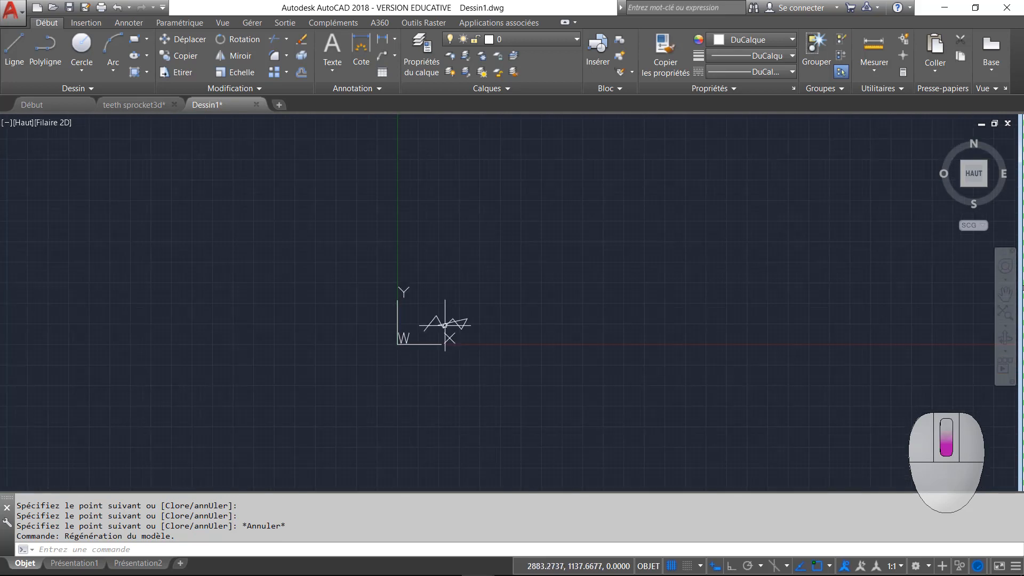
pyautogui.scroll(13, 445, 325)
pyautogui.scroll(-3, 445, 325)
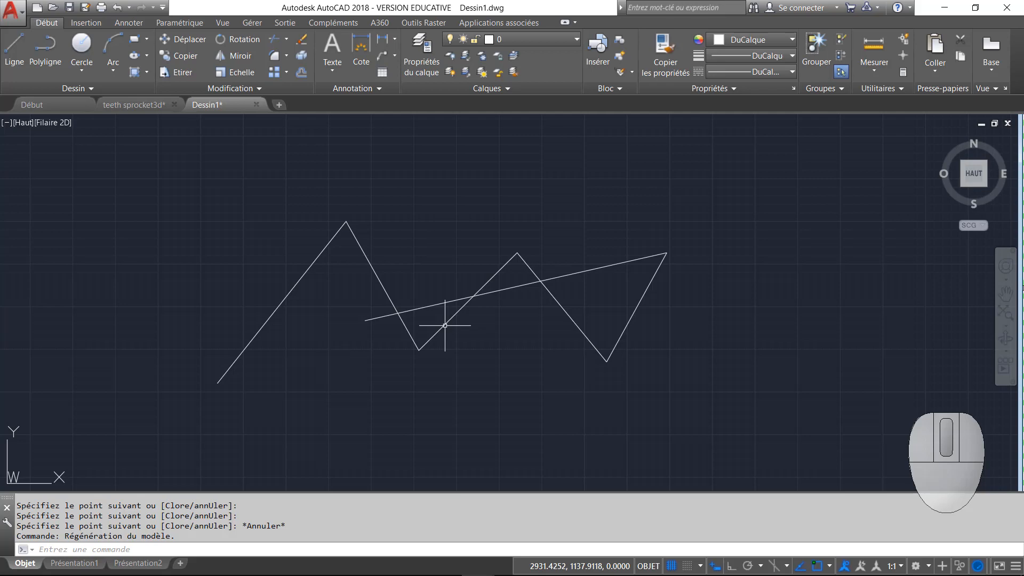
pyautogui.middleClick(445, 325)
pyautogui.middleClick(445, 325)
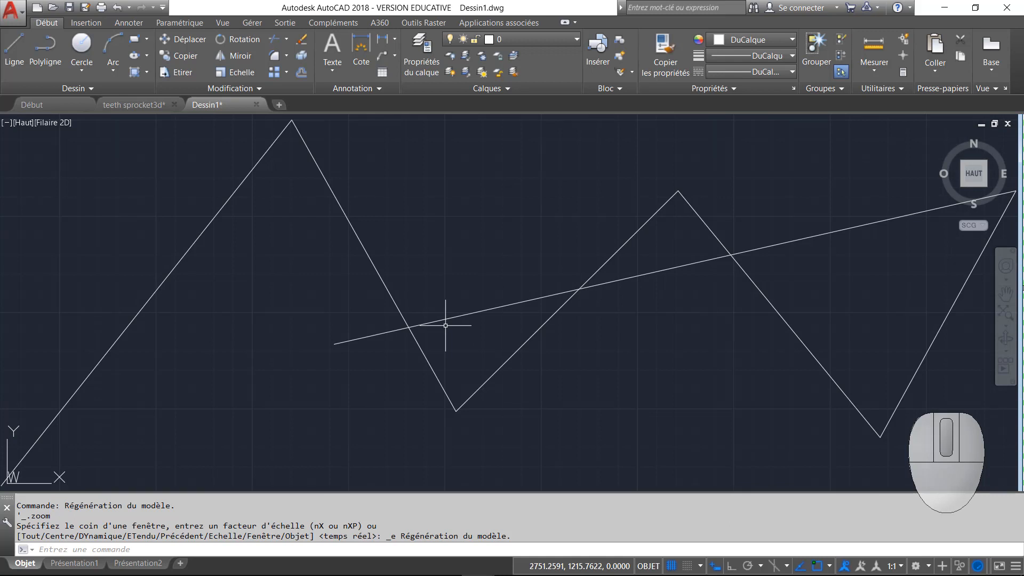
pyautogui.middleClick(445, 324)
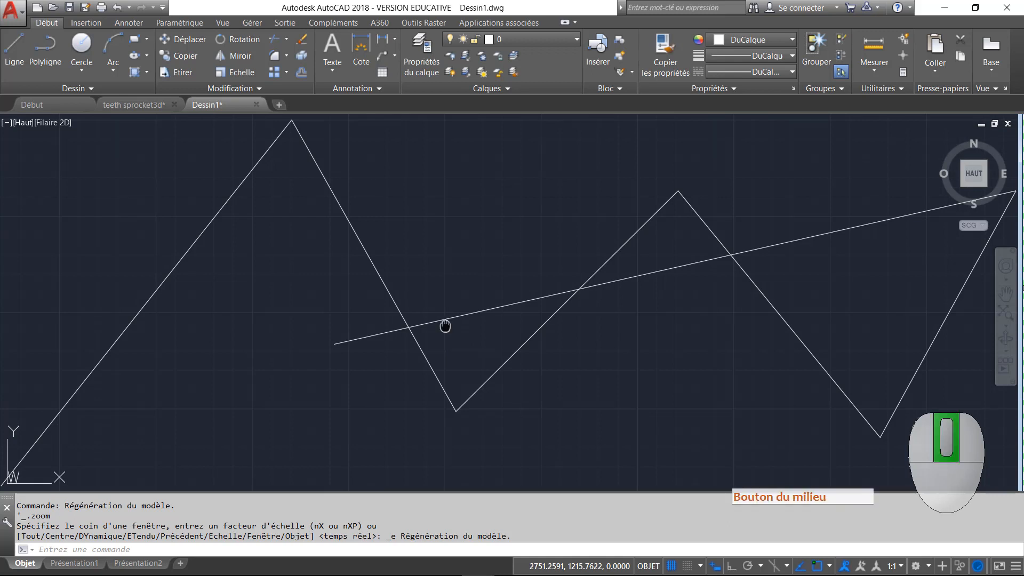
pyautogui.moveTo(445, 325)
pyautogui.mouseDown(button='middle')
pyautogui.moveTo(970, 417)
pyautogui.moveTo(174, 313)
pyautogui.moveTo(464, 336)
pyautogui.mouseUp(button='middle')
pyautogui.scroll(-5, 391, 338)
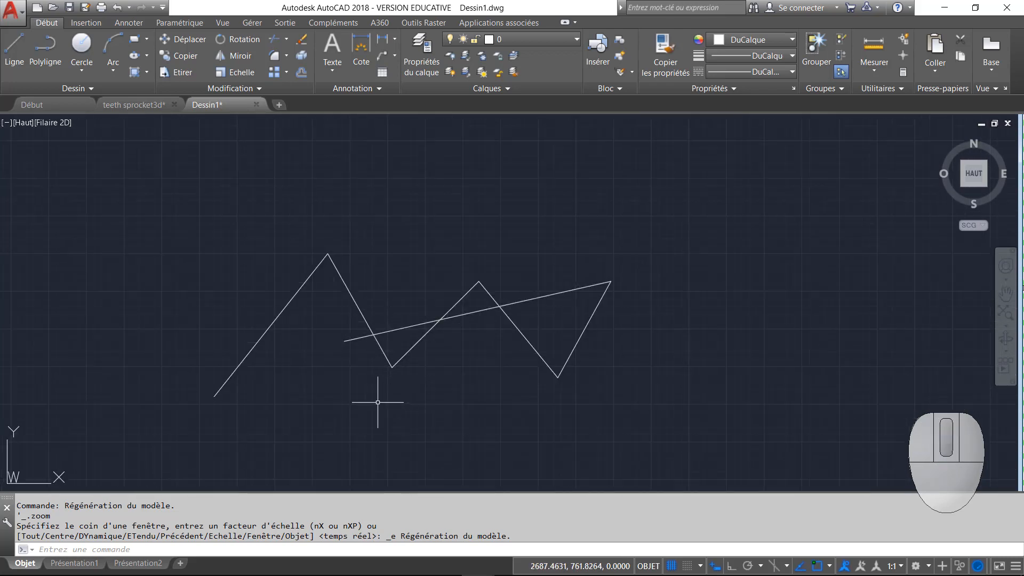
# - Zoom with the Fenêtre option to a window around the middle of the zigzag, enclosing its lower-left valley and central peak
pyautogui.write('z')
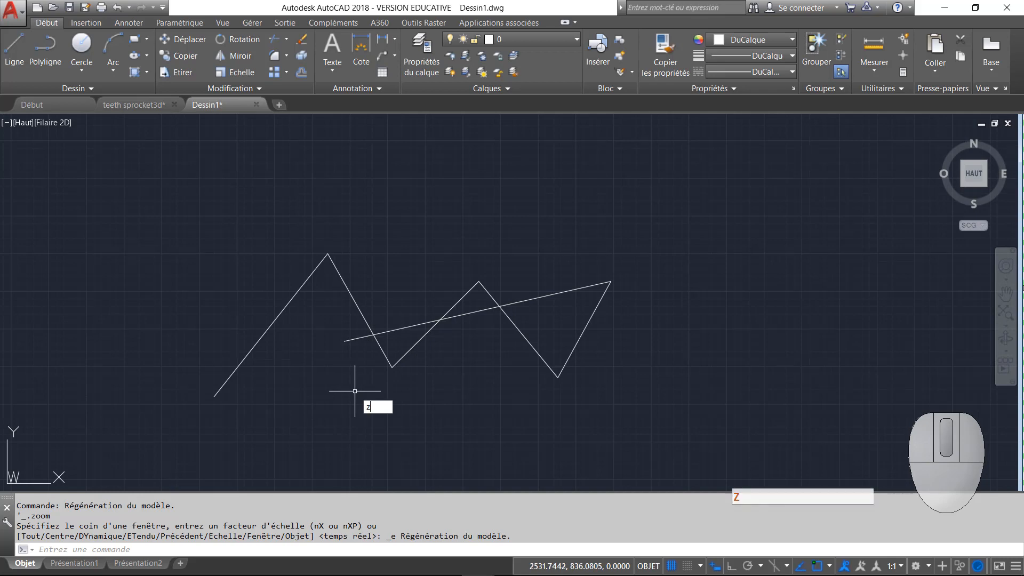
pyautogui.press('Return')
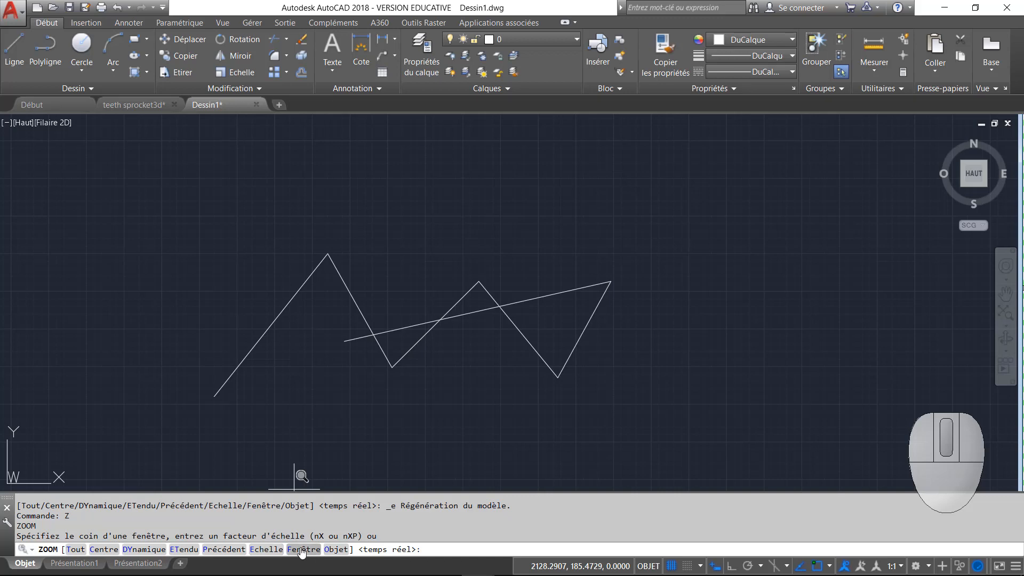
pyautogui.write('f')
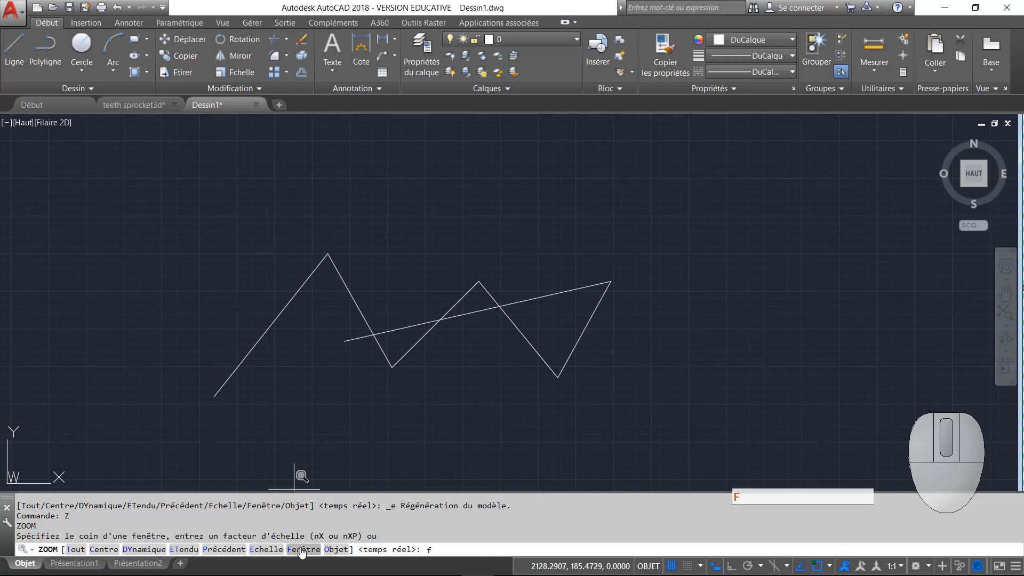
pyautogui.press('Return')
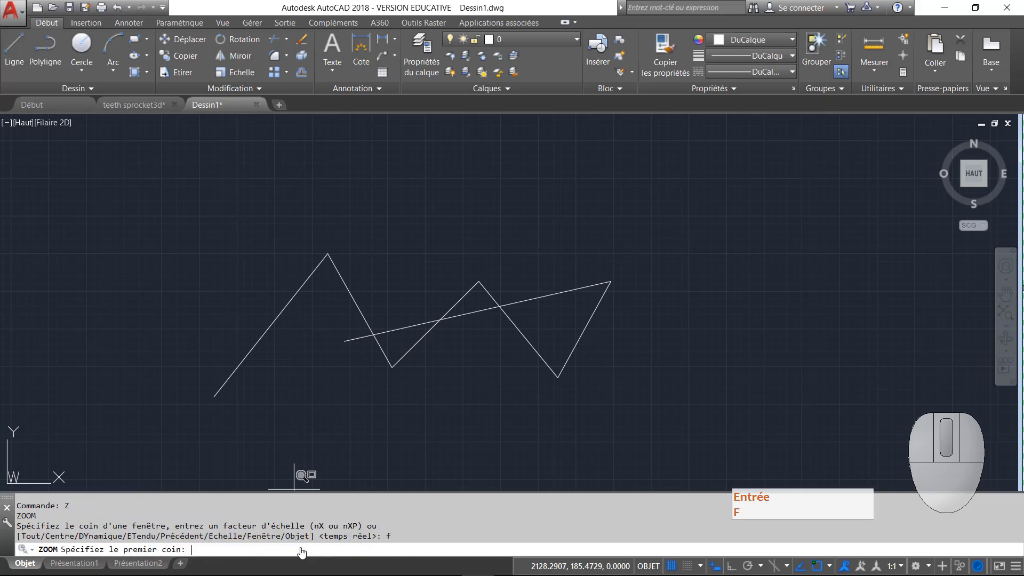
pyautogui.click(322, 372)
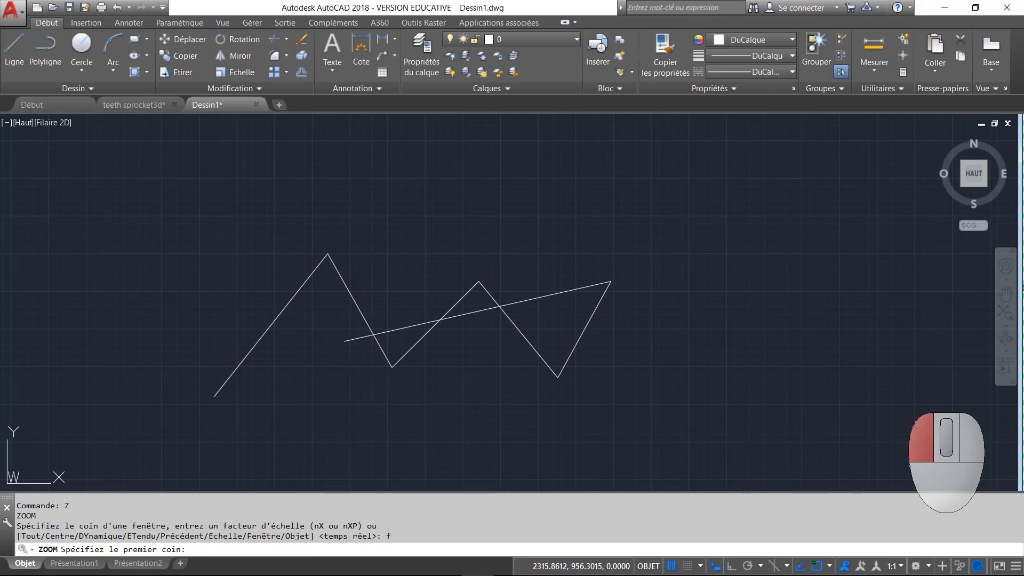
pyautogui.click(483, 239)
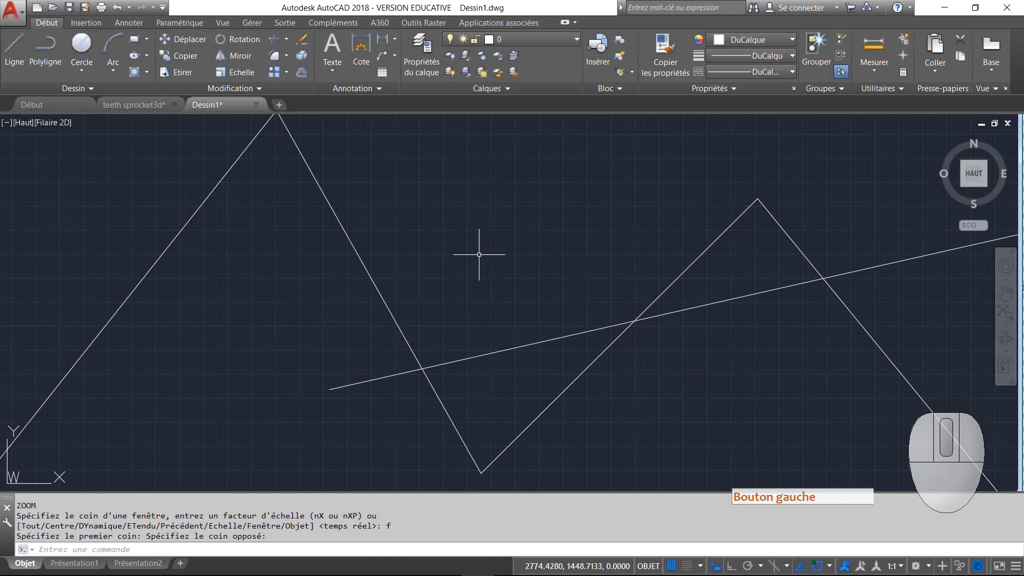
# - Orbit the zigzag lines into an oblique 3D view and restore the top (HAUT) view
pyautogui.scroll(-3, 479, 255)
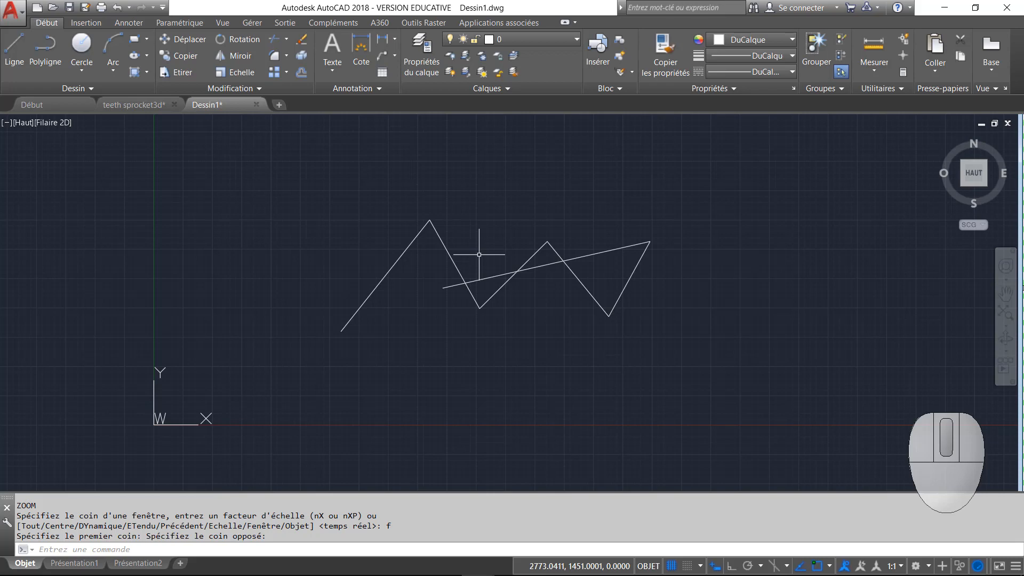
pyautogui.scroll(2, 479, 254)
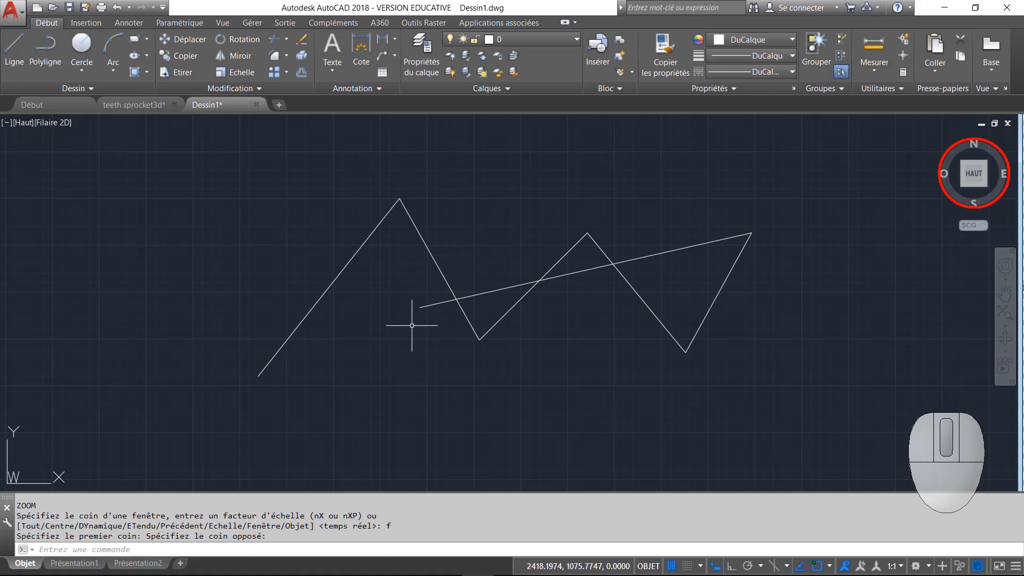
pyautogui.moveTo(395, 343)
pyautogui.keyDown('shift'); pyautogui.mouseDown(button='middle')
pyautogui.moveTo(446, 219)
pyautogui.moveTo(408, 244)
pyautogui.moveTo(411, 229)
pyautogui.mouseUp(button='middle'); pyautogui.keyUp('shift')
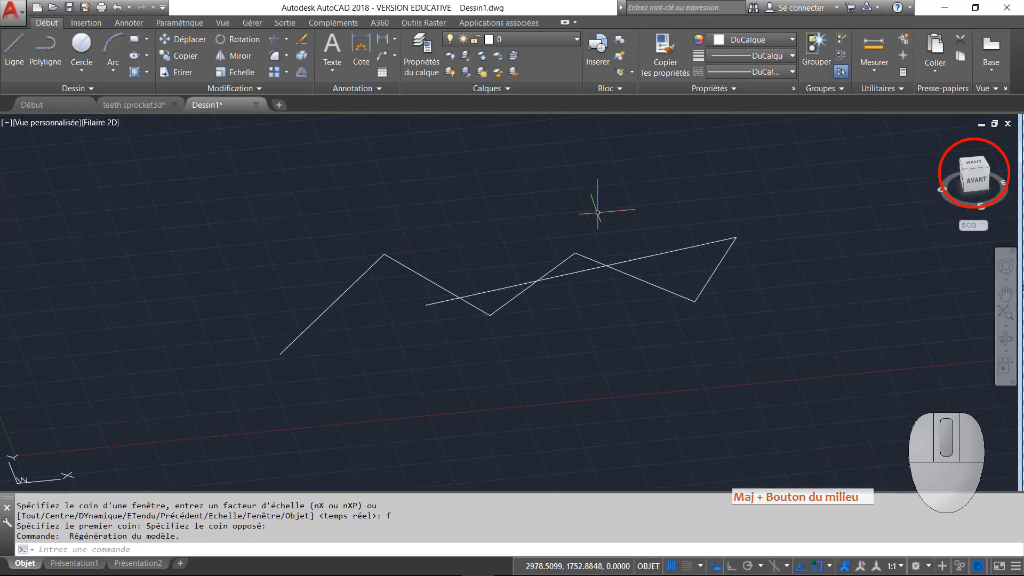
pyautogui.click(974, 161)
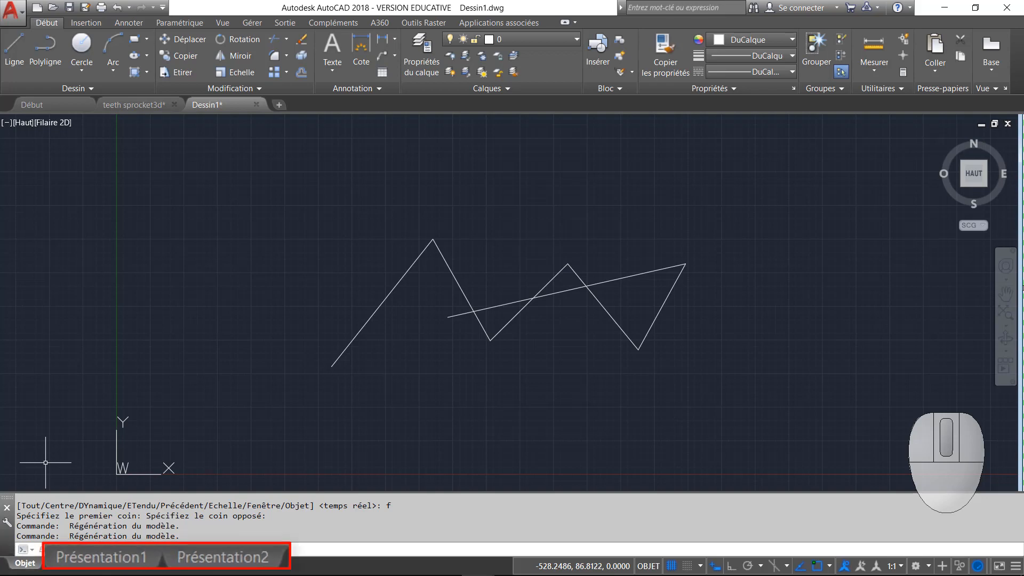
# - View the zigzag in the Présentation1 and Présentation2 layouts, comparing them with model space, and return to model space (Objet)
pyautogui.click(96, 561)
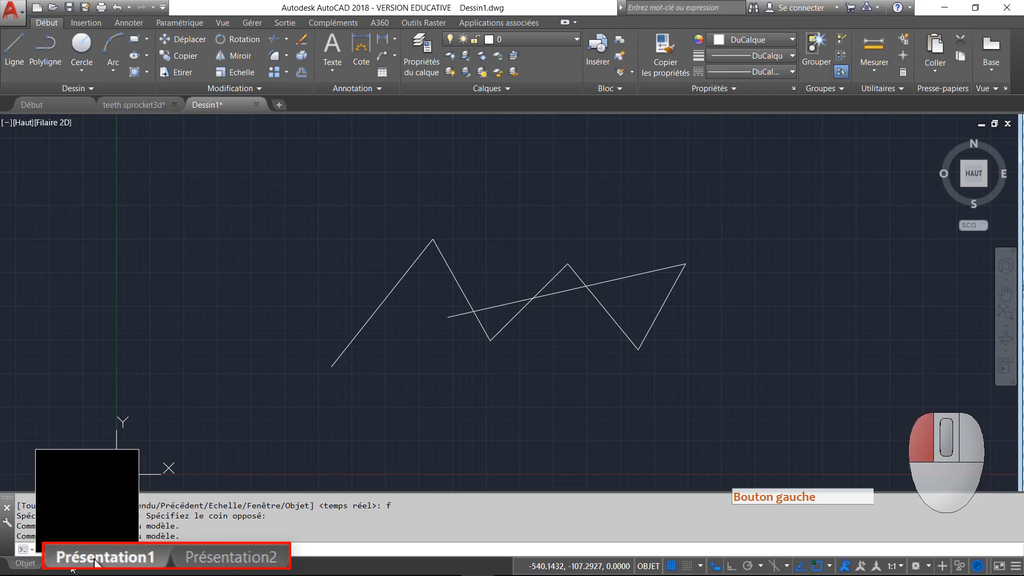
pyautogui.moveTo(220, 561)
pyautogui.click(137, 565)
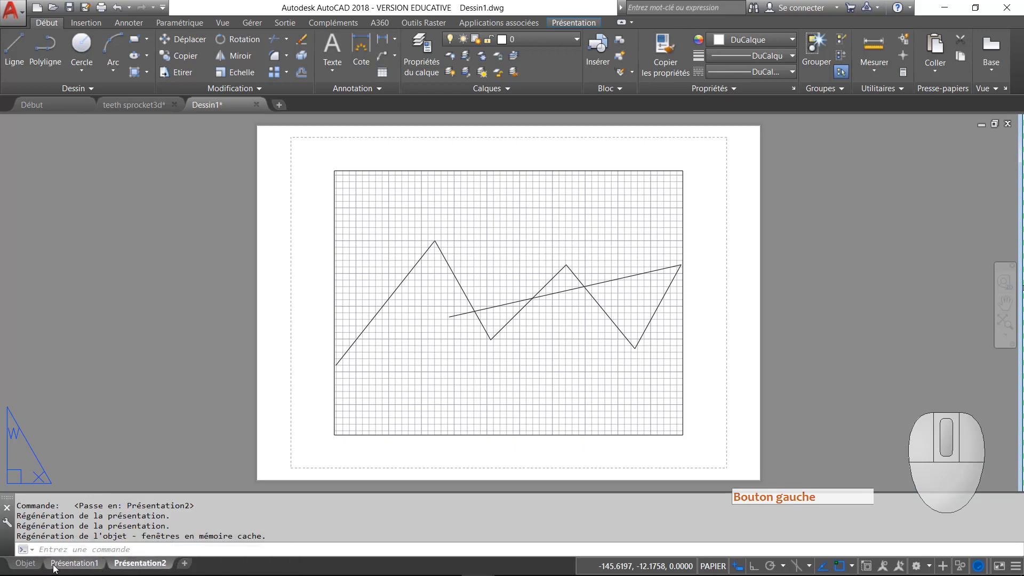
pyautogui.click(28, 565)
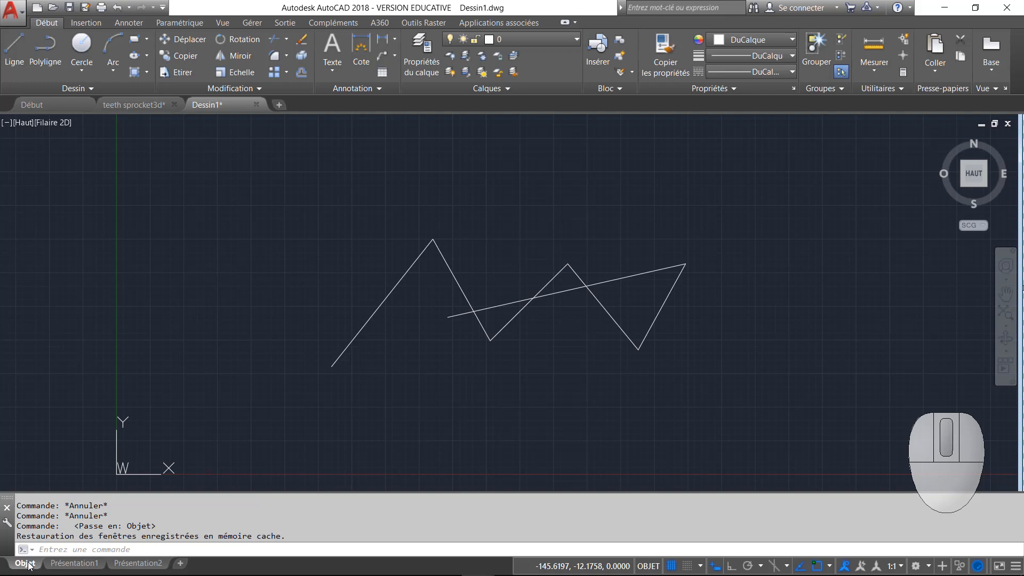
pyautogui.click(74, 564)
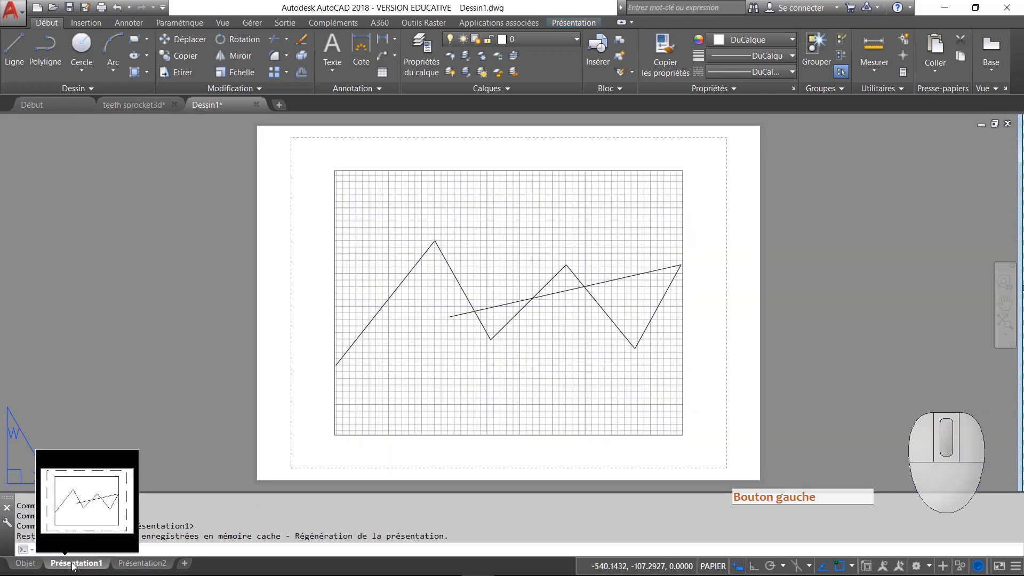
pyautogui.click(27, 566)
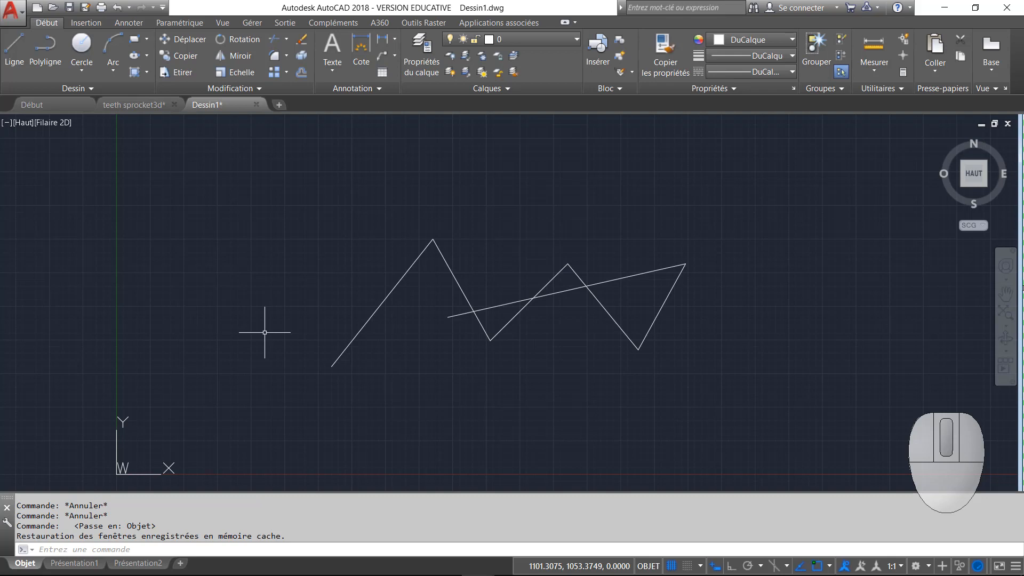
# - Configure the drawing units with _UNITS: Décimal length type, Degrés décimaux angle type and Millimètres insertion scale
pyautogui.press('shift')
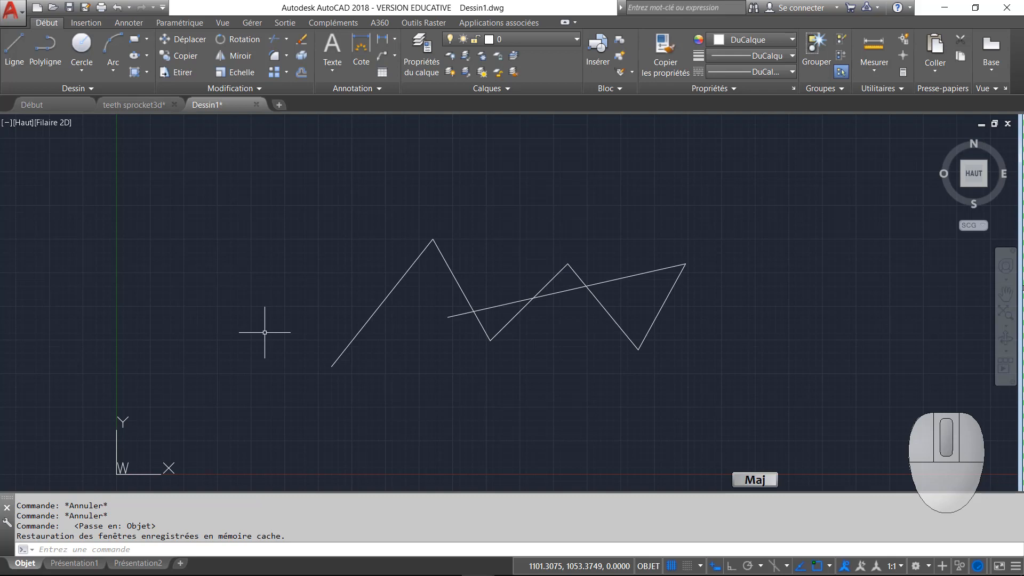
pyautogui.write('L')
pyautogui.write('UNITS')
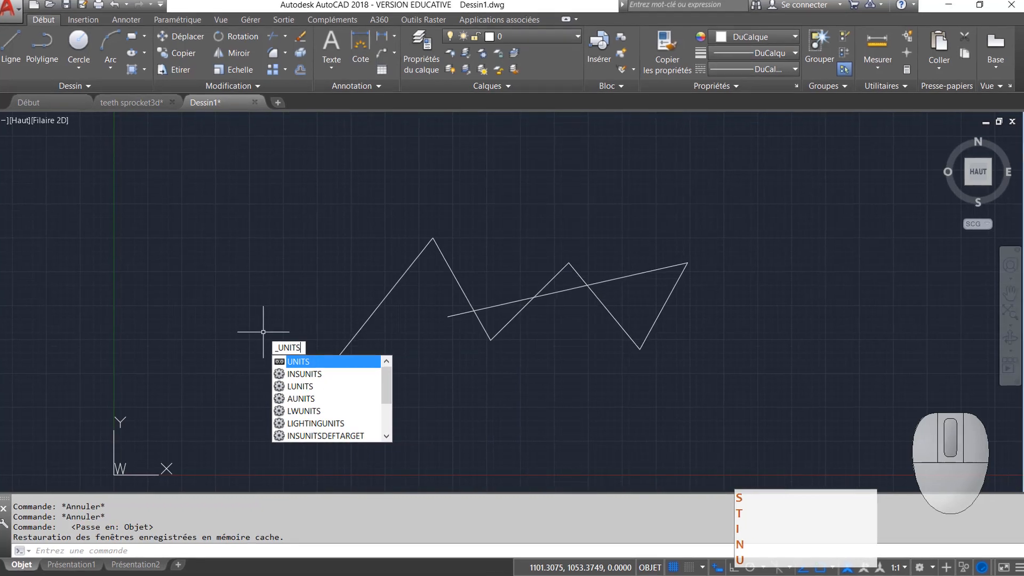
pyautogui.press('Return')
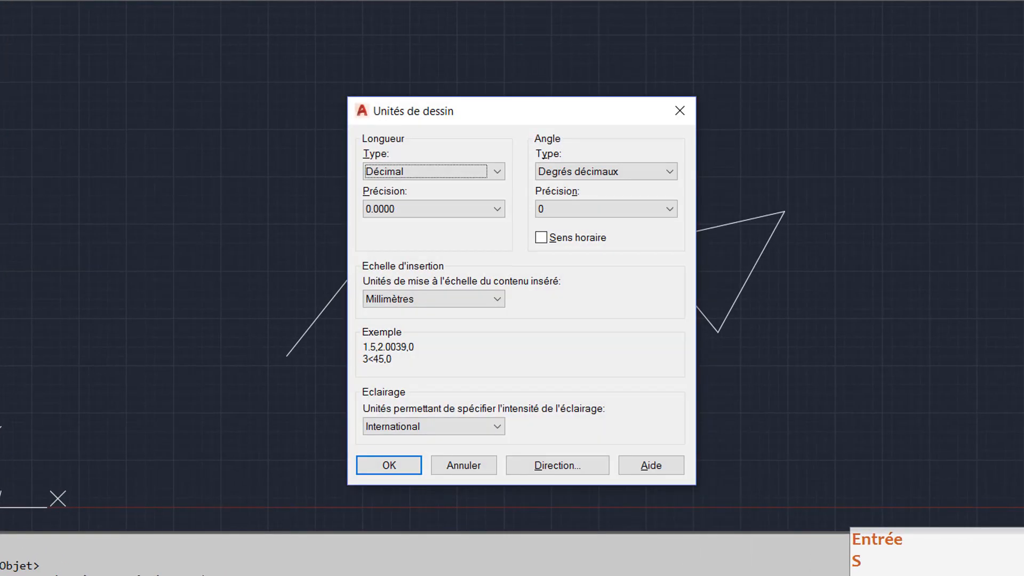
pyautogui.click(497, 172)
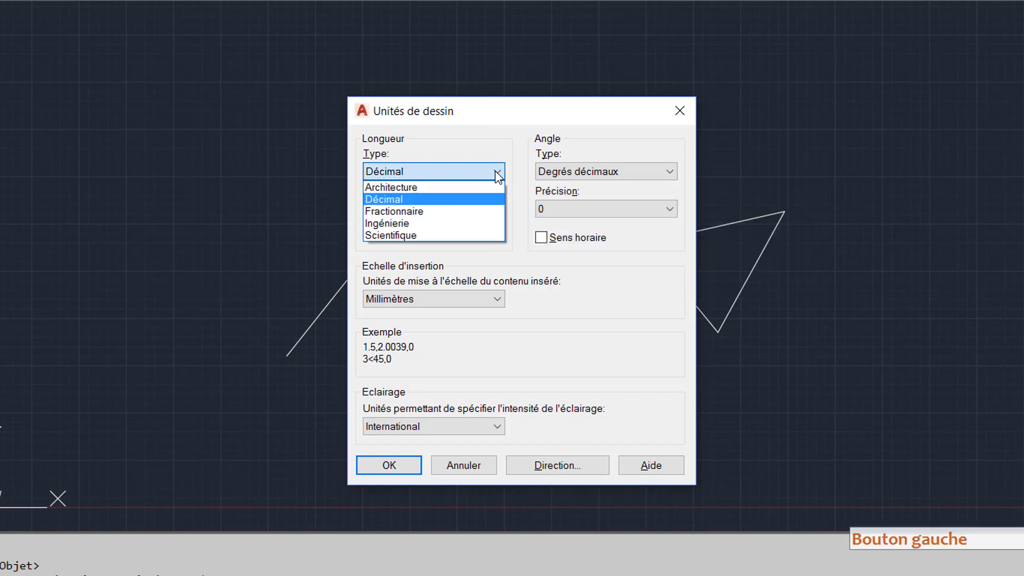
pyautogui.click(486, 199)
pyautogui.click(668, 171)
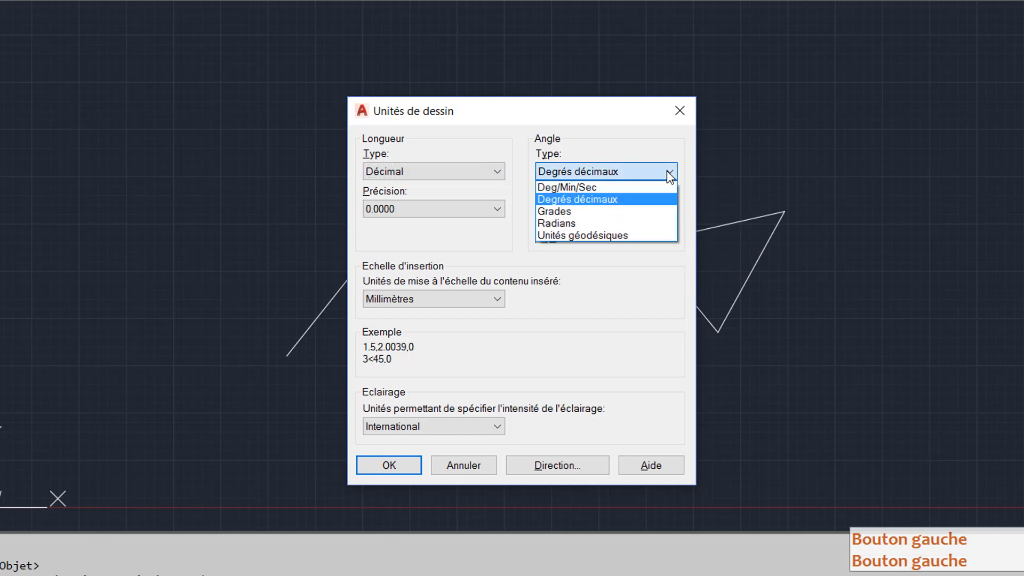
pyautogui.click(669, 172)
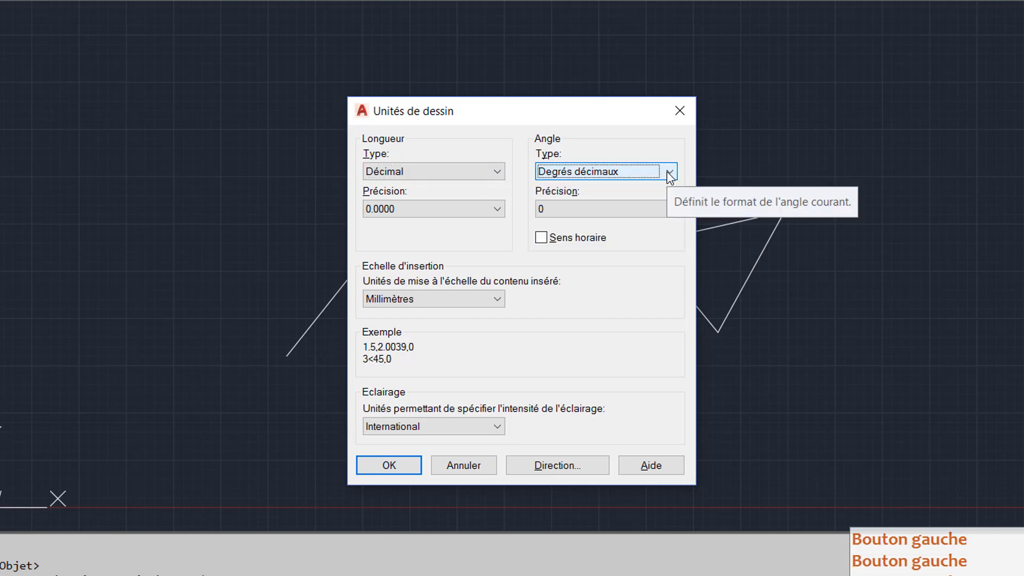
pyautogui.click(499, 300)
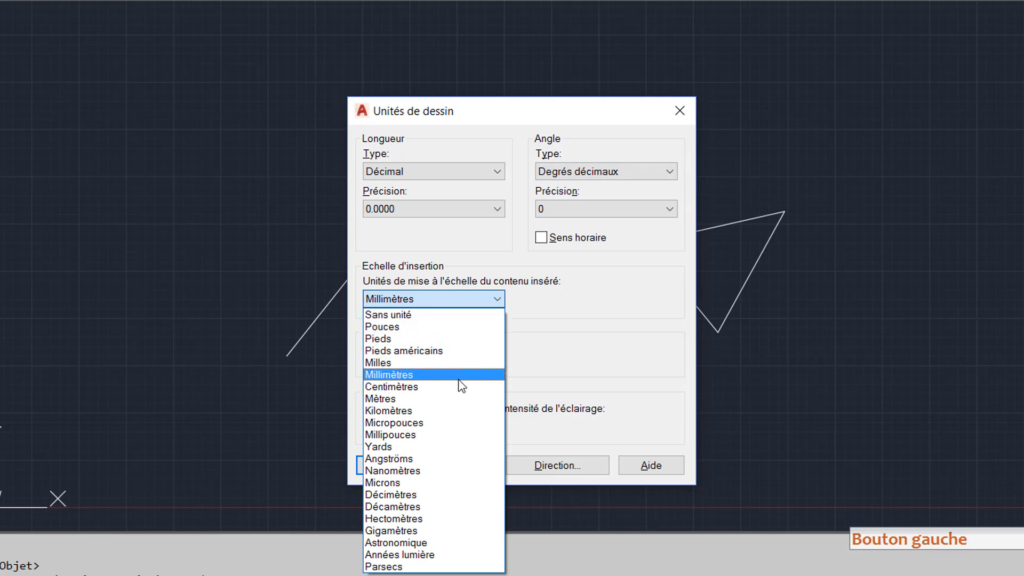
pyautogui.click(458, 375)
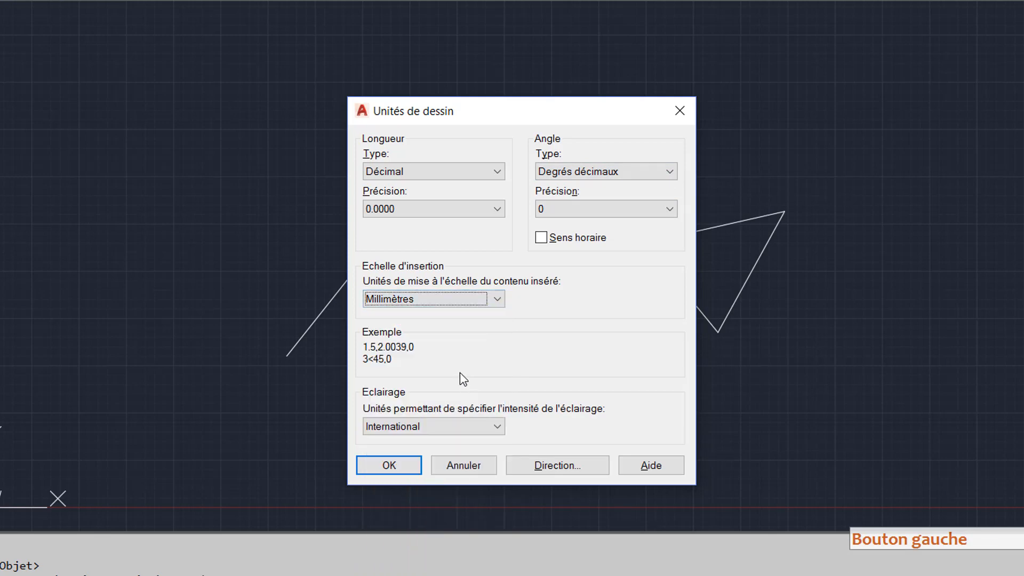
pyautogui.click(402, 465)
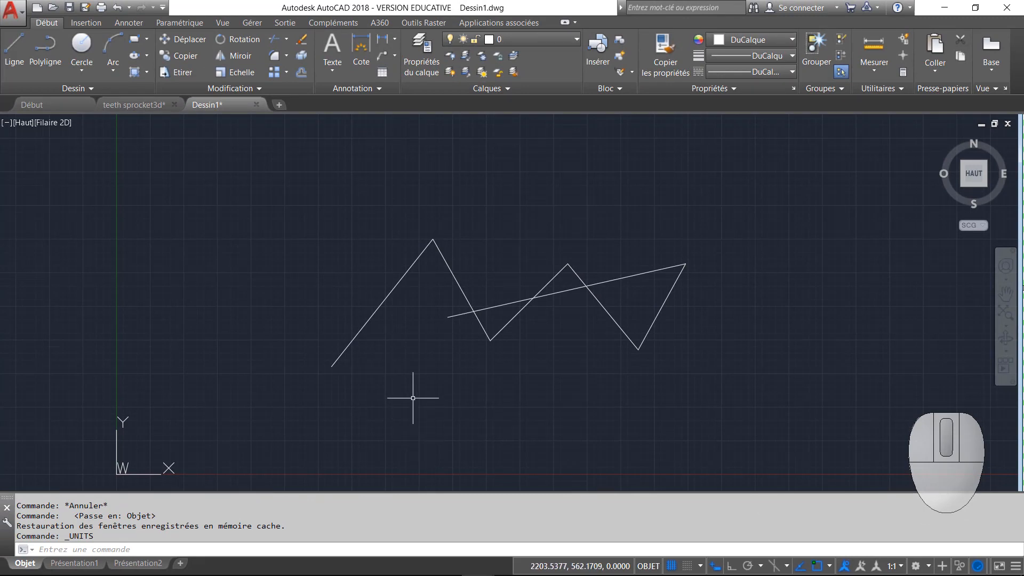
# - Stretch the upper end of the zigzag's first line away from its neighbour so that the line stands nearly vertical
pyautogui.scroll(-2, 390, 281)
pyautogui.scroll(4, 390, 281)
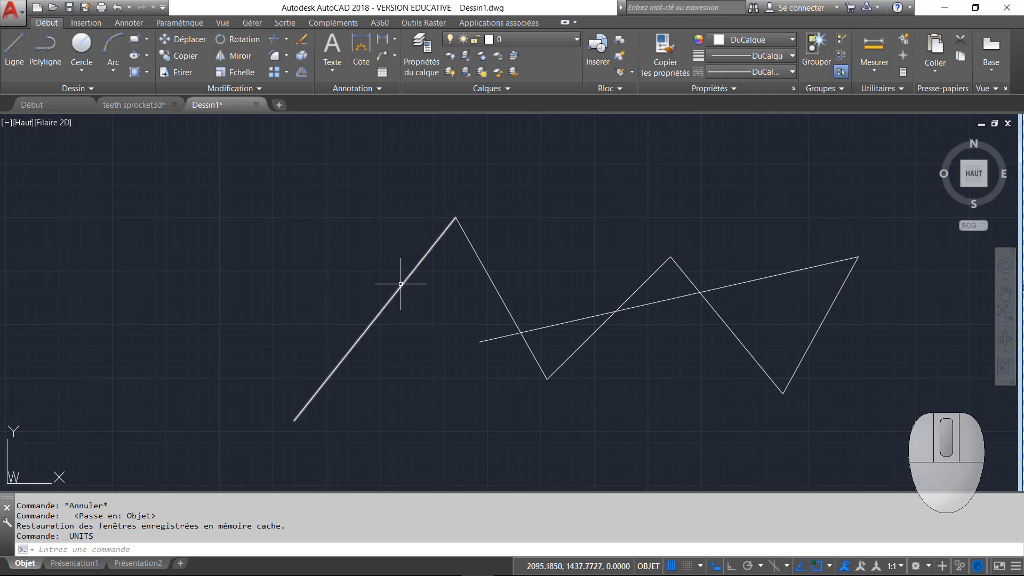
pyautogui.moveTo(401, 283)
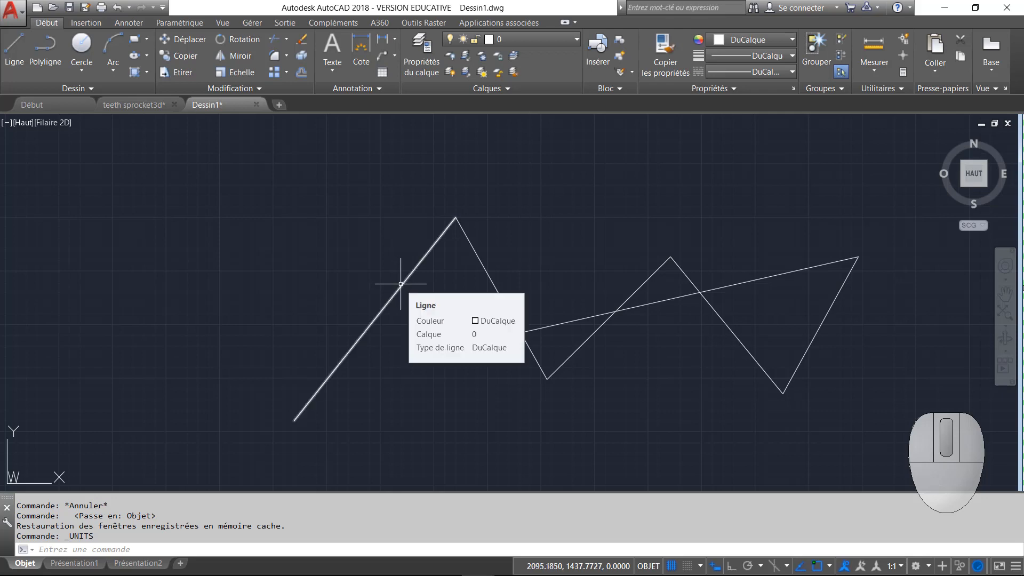
pyautogui.click(401, 284)
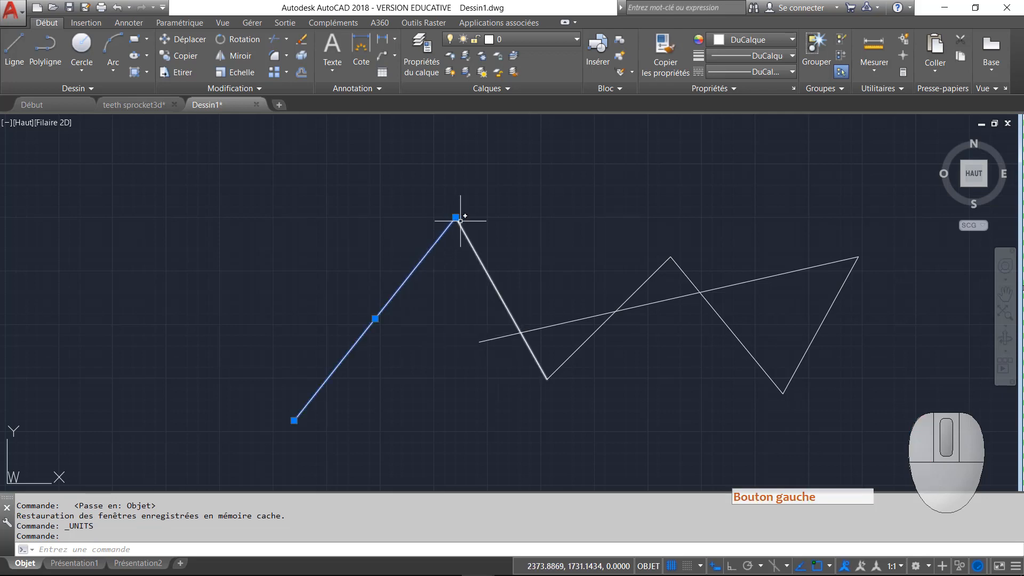
pyautogui.click(455, 217)
pyautogui.click(315, 198)
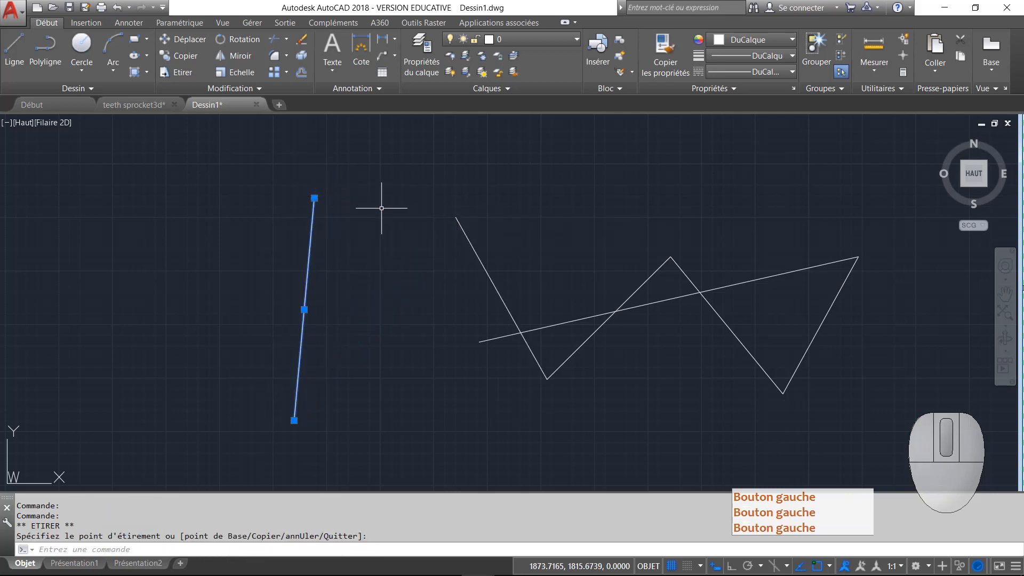
# - Move the second zigzag line by its midpoint towards the nearly vertical line, and clear the selection
pyautogui.click(478, 245)
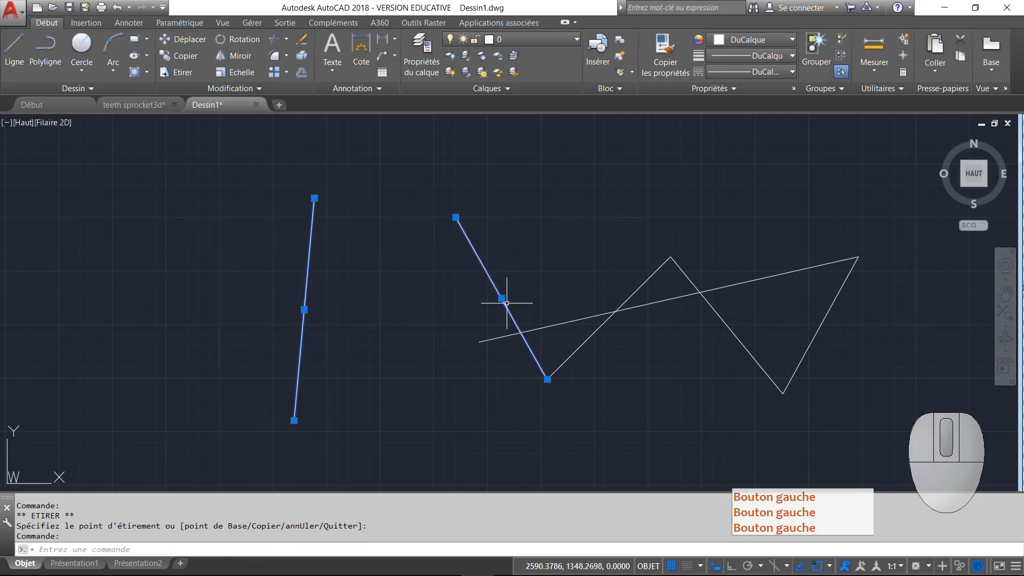
pyautogui.click(501, 298)
pyautogui.click(407, 297)
pyautogui.click(448, 282)
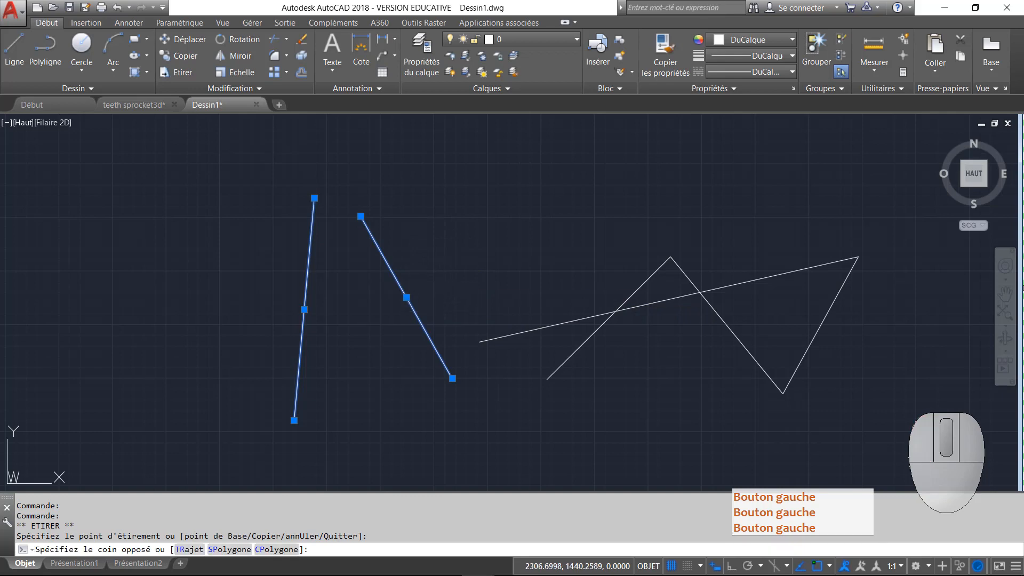
pyautogui.press('Escape')
pyautogui.press('Escape')
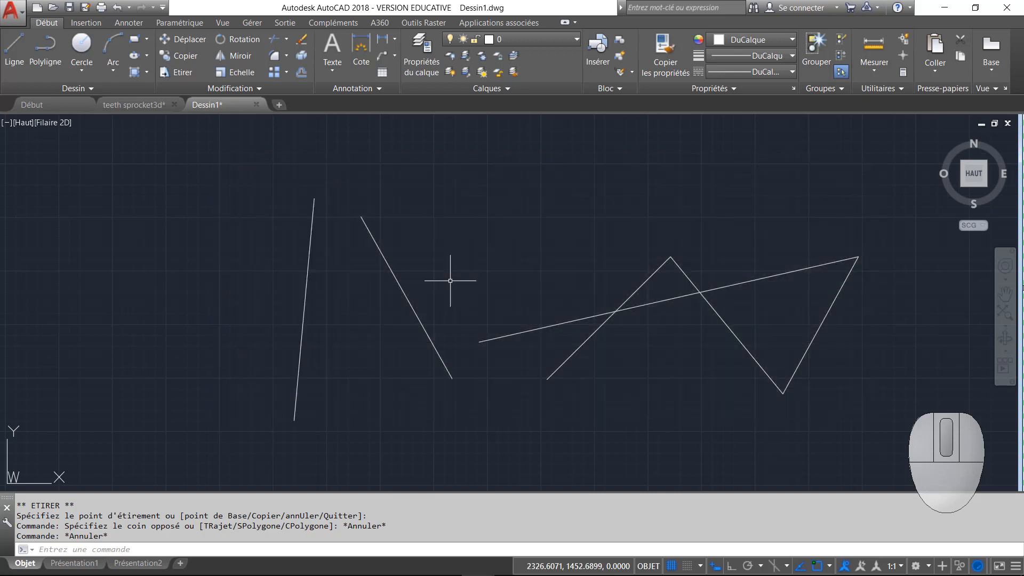
# - Erase all six lines with one enclosing window selection, and undo the erasure
pyautogui.click(248, 442)
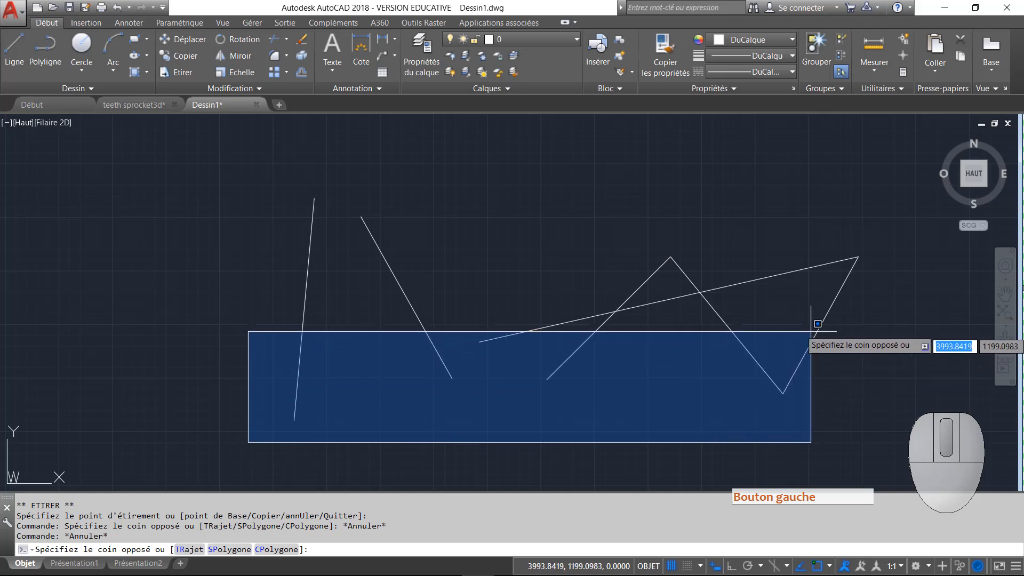
pyautogui.click(893, 177)
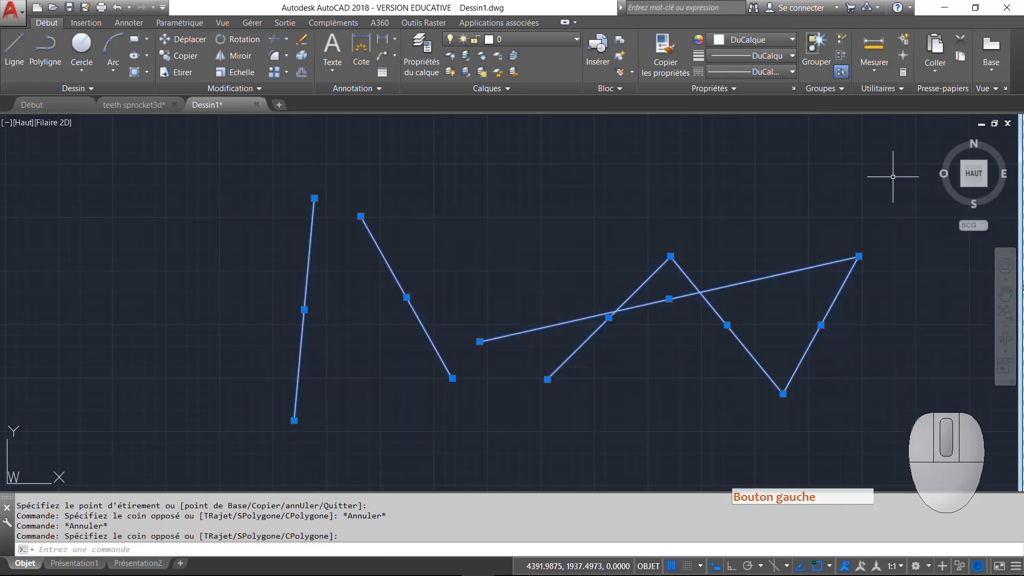
pyautogui.press('Delete')
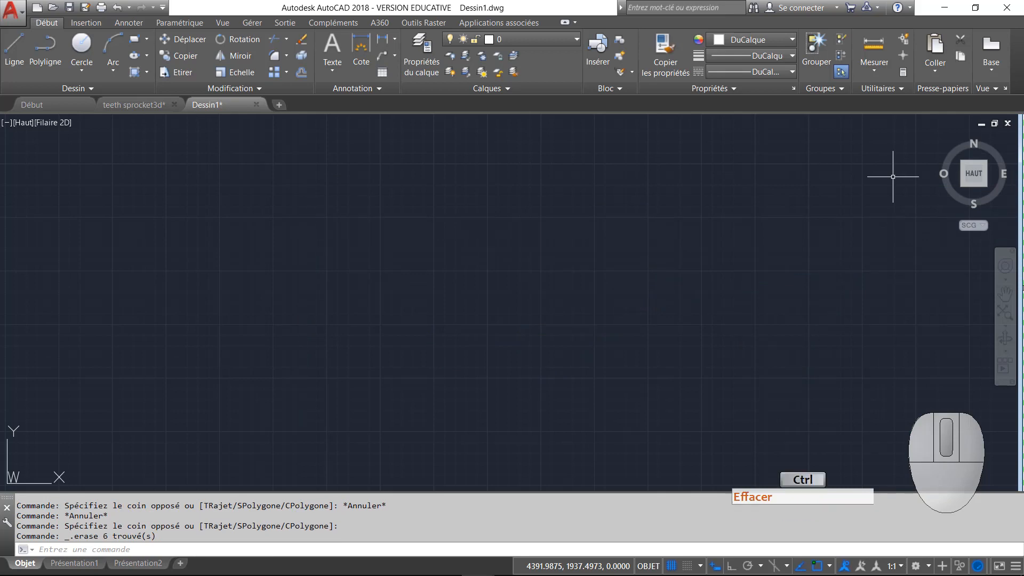
pyautogui.hotkey('ctrl', 'z')
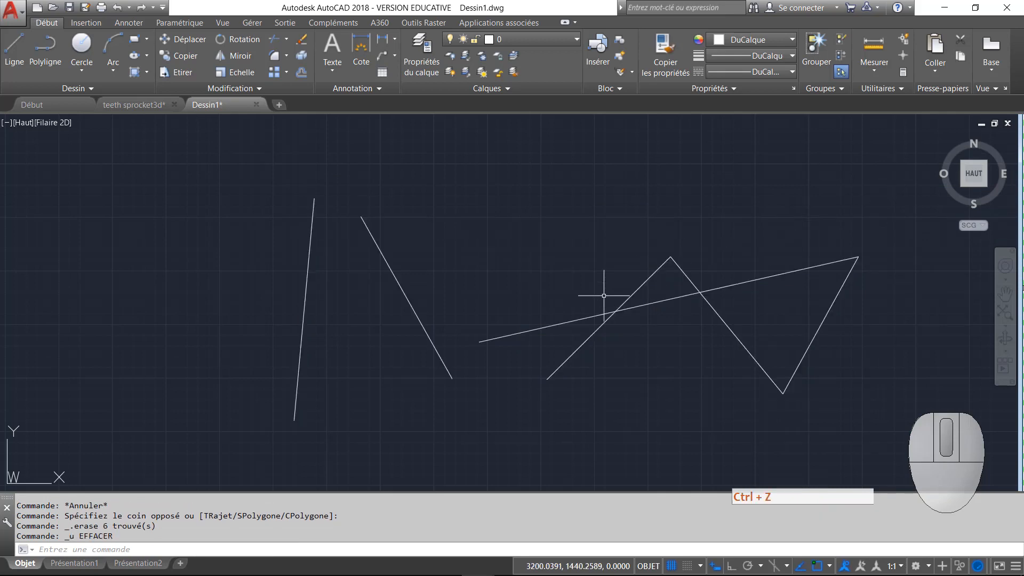
# - Select the four lines lying completely inside an enclosing window, leaving out the two rightmost ones, and clear the selection
pyautogui.click(232, 443)
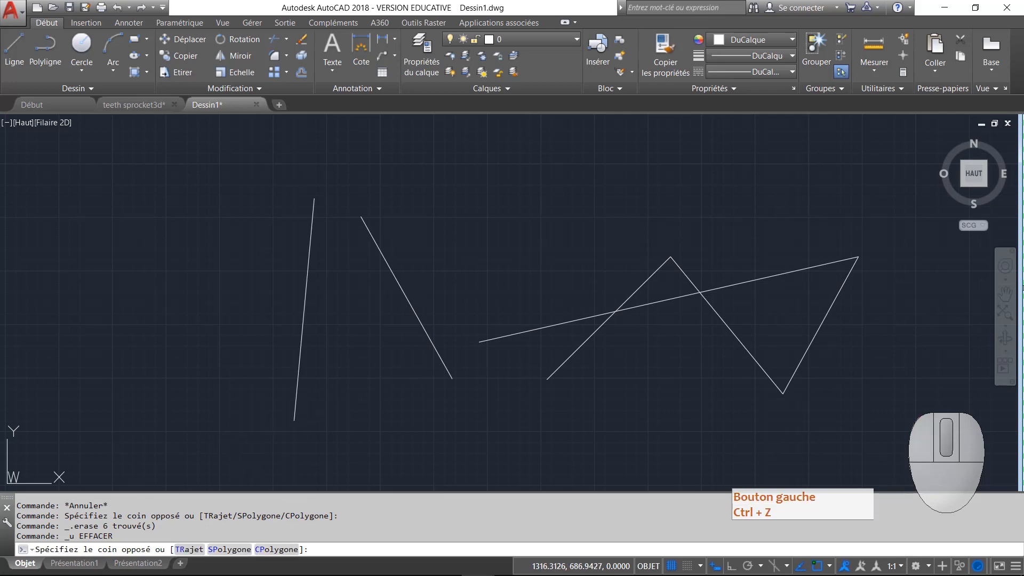
pyautogui.click(802, 187)
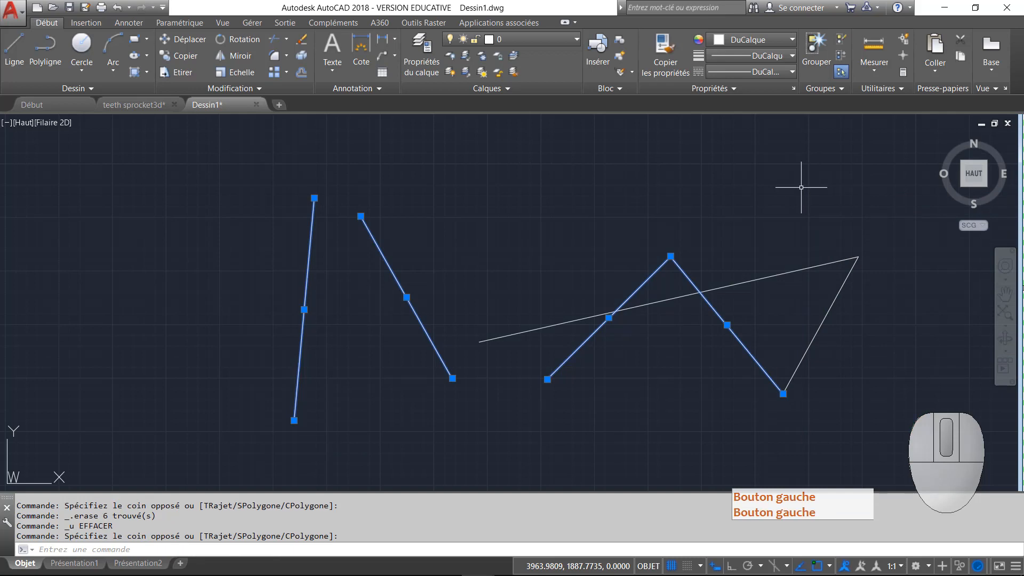
pyautogui.press('Escape')
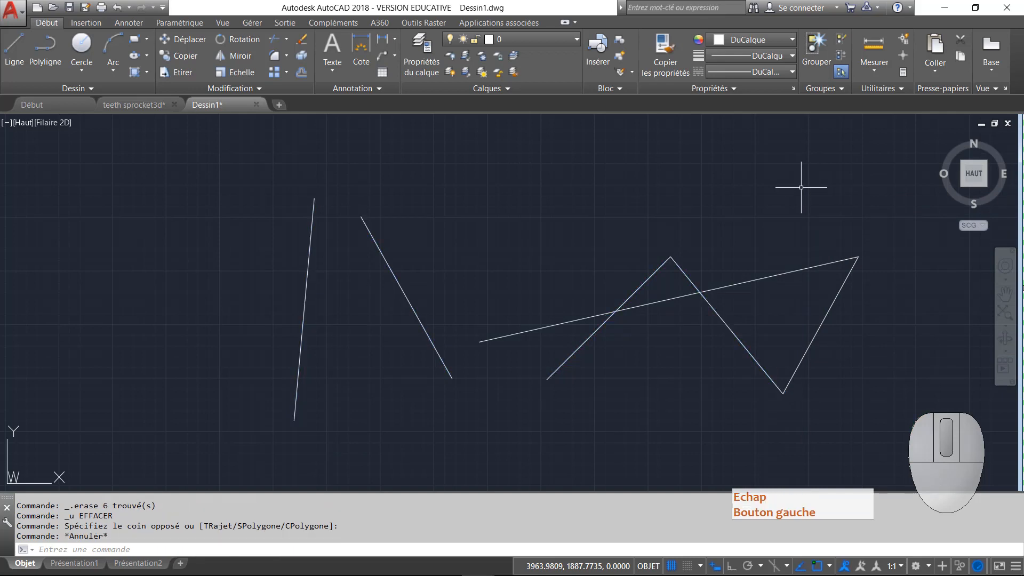
# - Erase all six lines with one crossing window that only partly covers the two rightmost lines
pyautogui.click(802, 187)
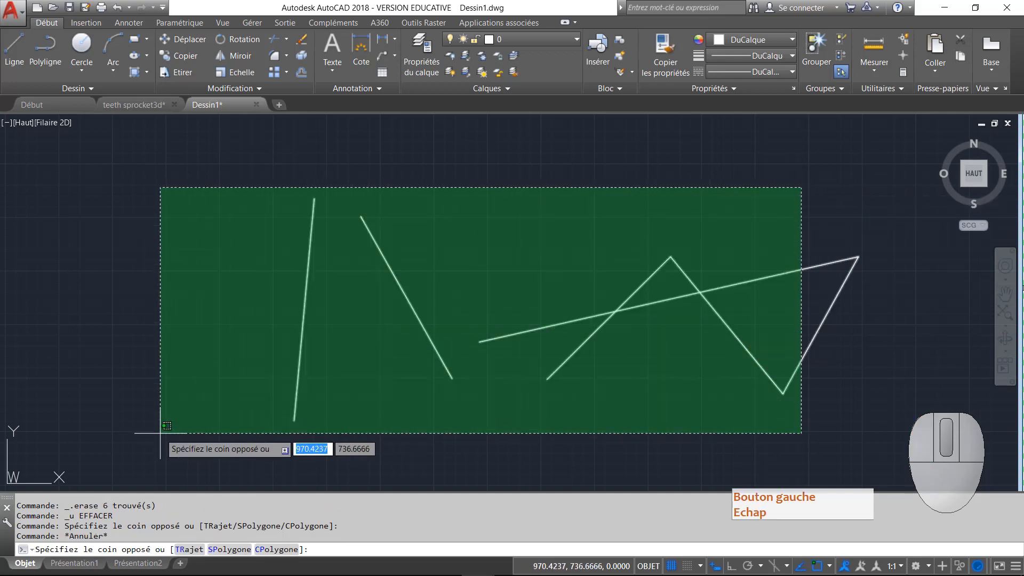
pyautogui.click(160, 432)
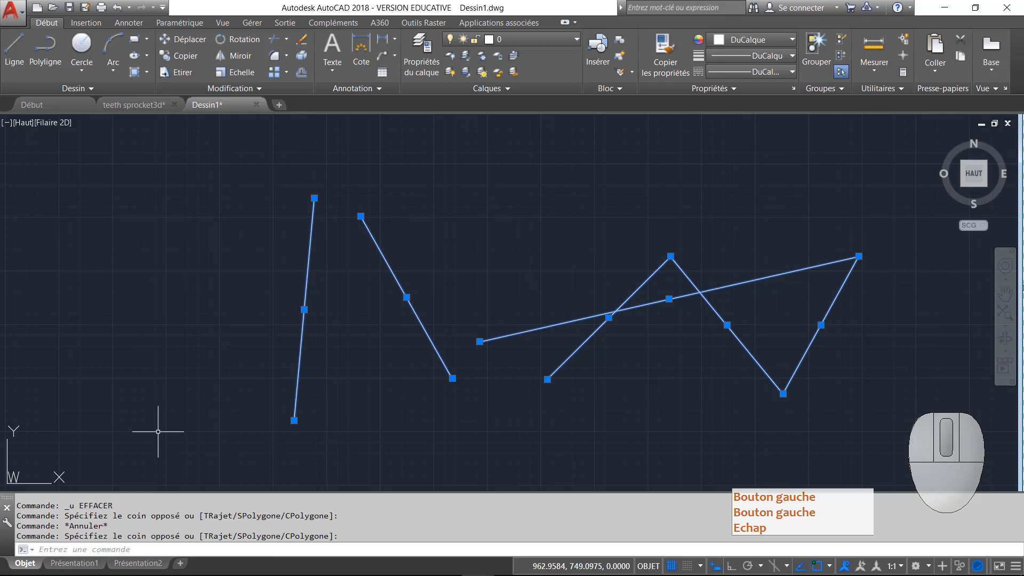
pyautogui.press('Delete')
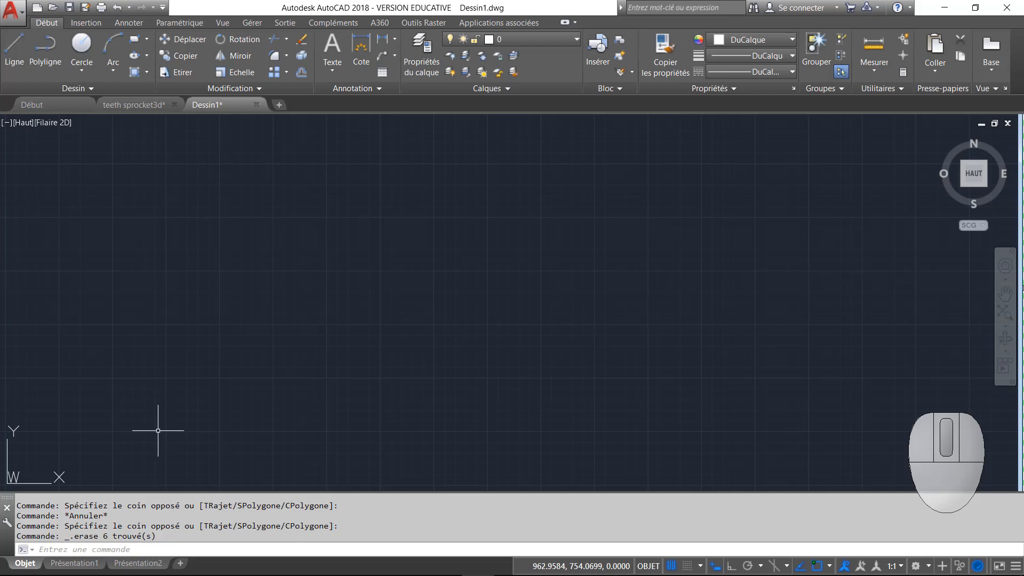
# - Start a line with its first point at the origin, X 0 and Y 0
pyautogui.write('L')
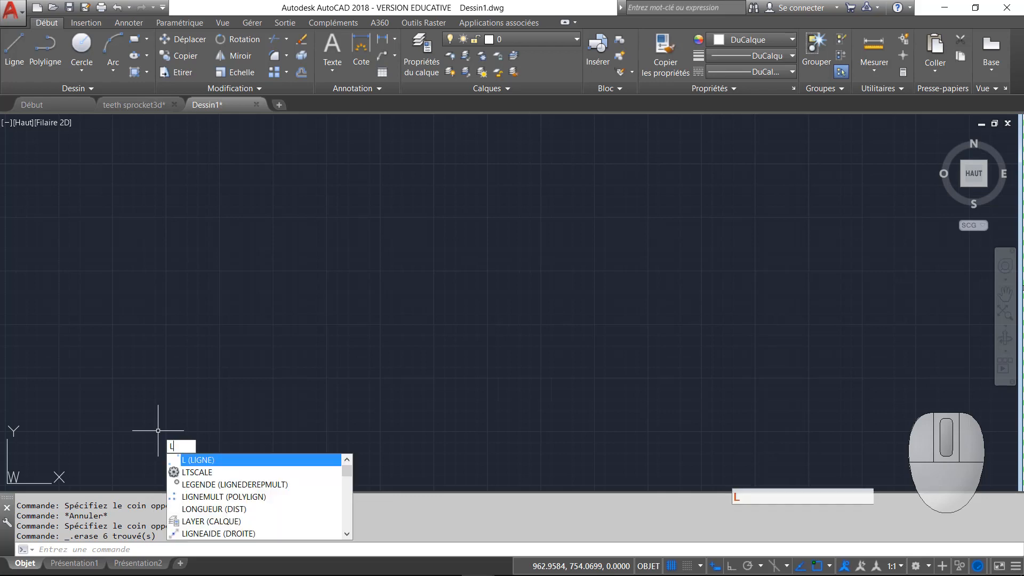
pyautogui.press('Return')
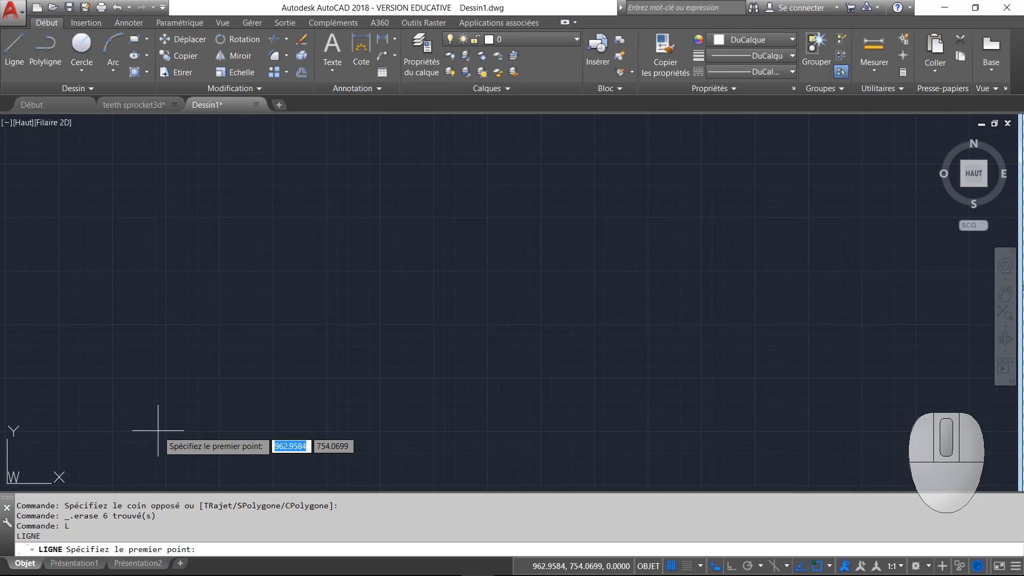
pyautogui.write('0')
pyautogui.press('Tab')
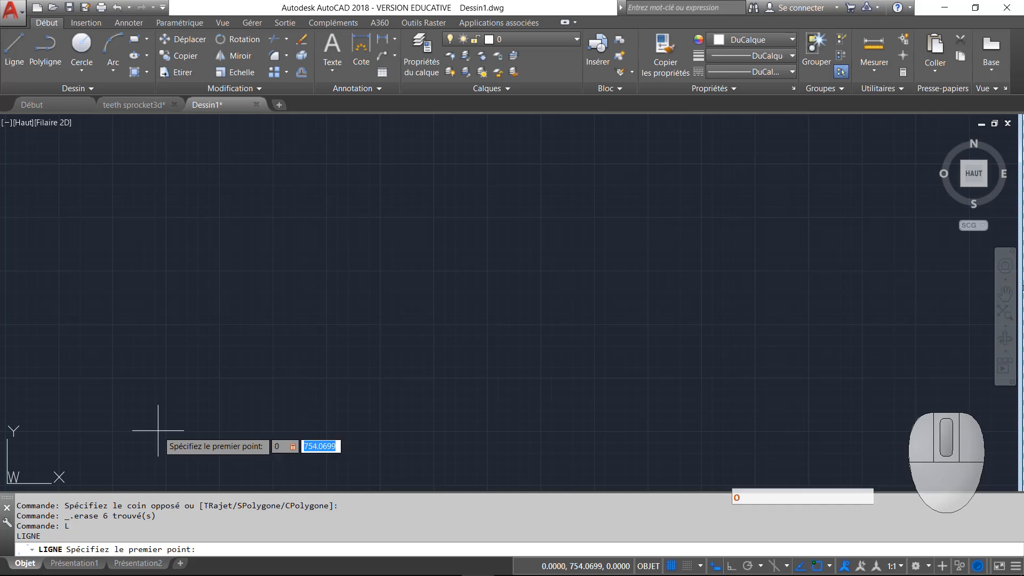
pyautogui.write('0')
pyautogui.press('Return')
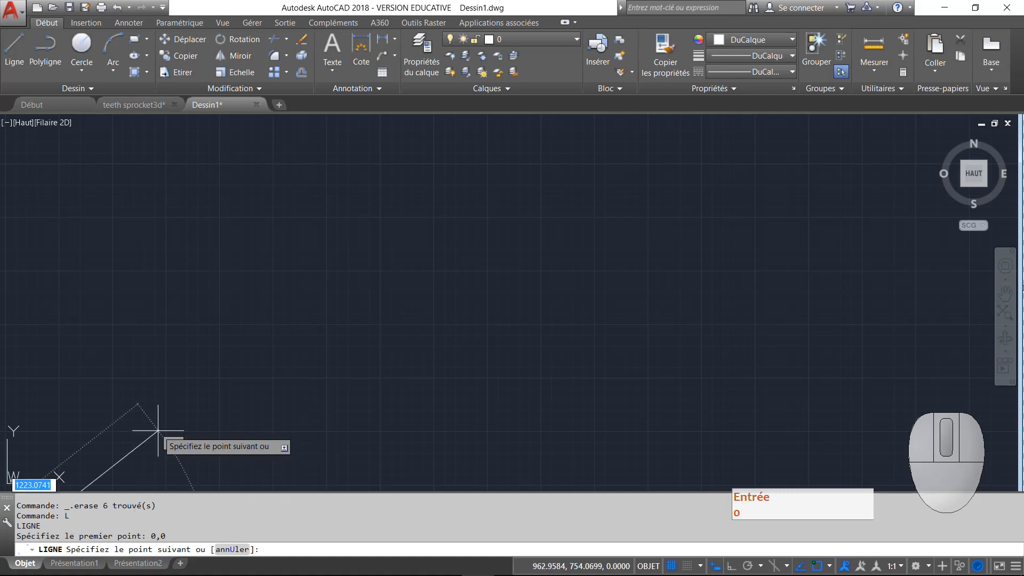
# - Turn off dynamic input and object snap, and check that Saisie dynamique is enabled in the status bar customization
pyautogui.click(715, 566)
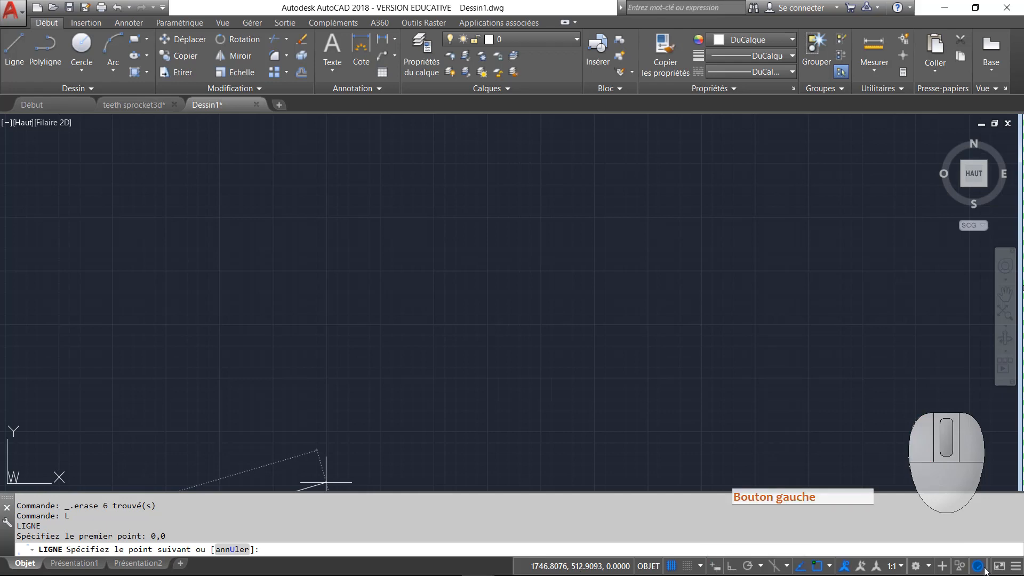
pyautogui.click(1017, 567)
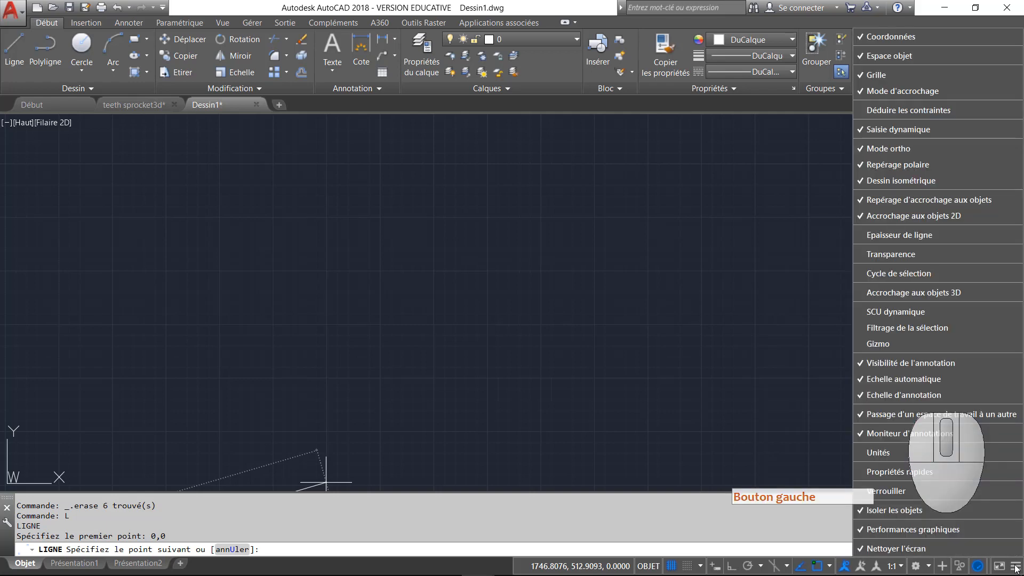
pyautogui.click(917, 132)
pyautogui.click(917, 133)
pyautogui.click(710, 520)
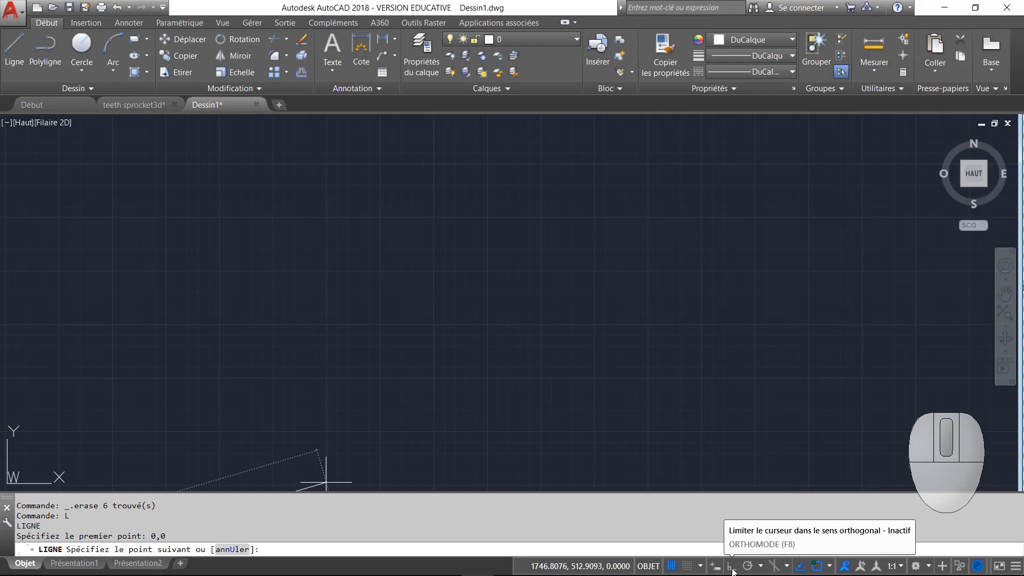
pyautogui.click(817, 566)
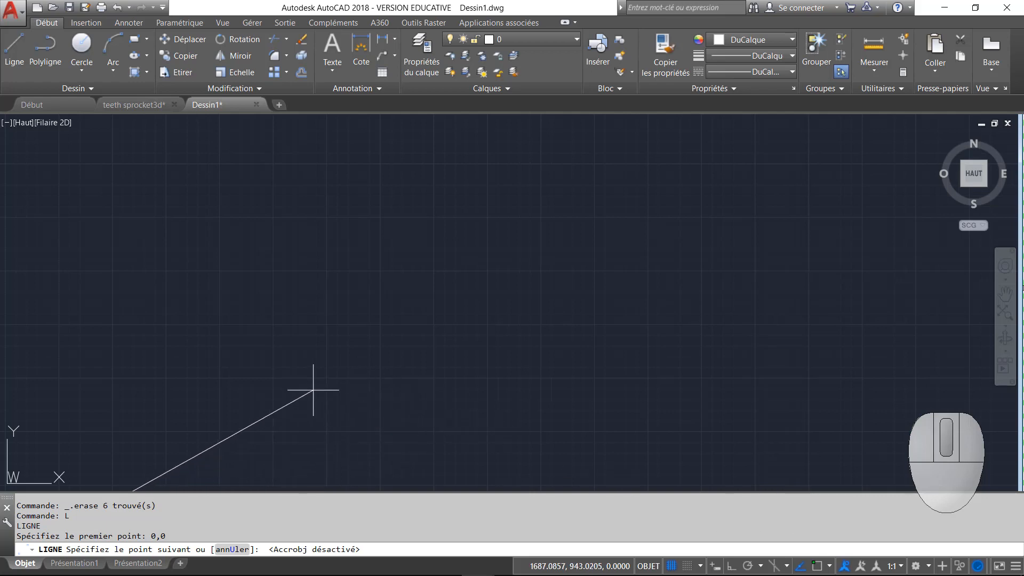
# - Draw the rectangle's four sides through the absolute coordinates 150,0, 150,50, 0,50 and 0,0, and end the line command
pyautogui.scroll(-5, 312, 389)
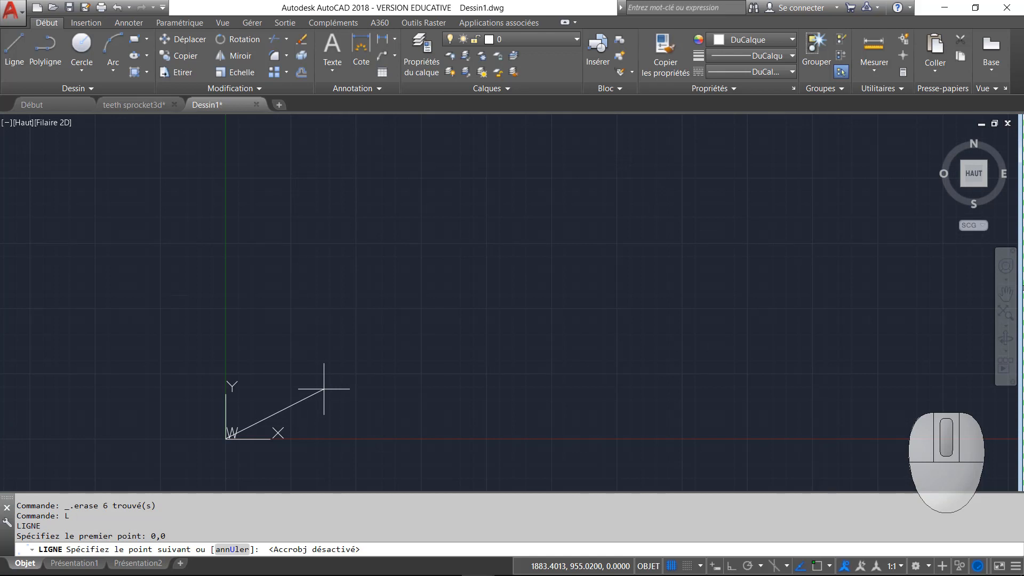
pyautogui.write('150')
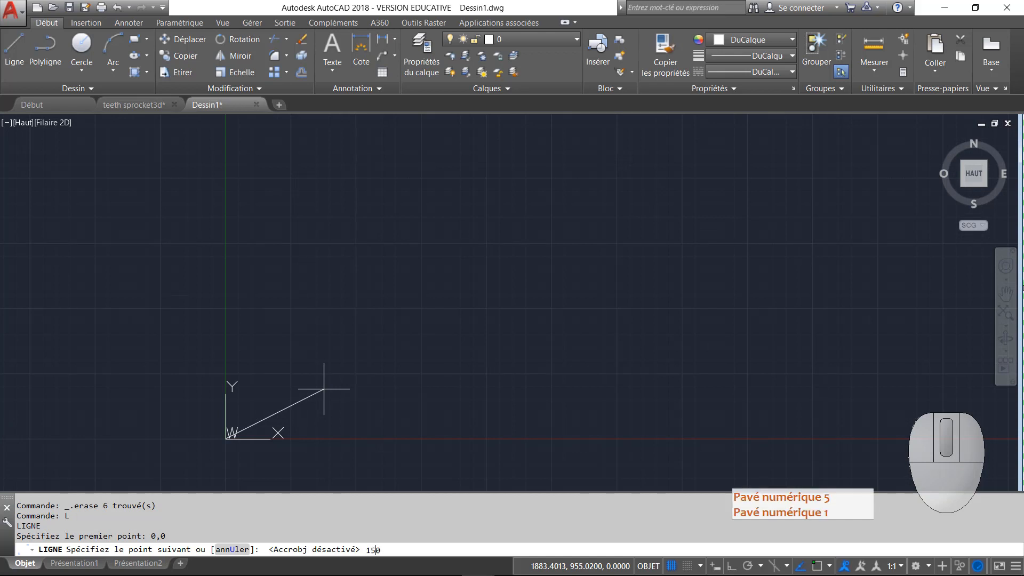
pyautogui.write(',0')
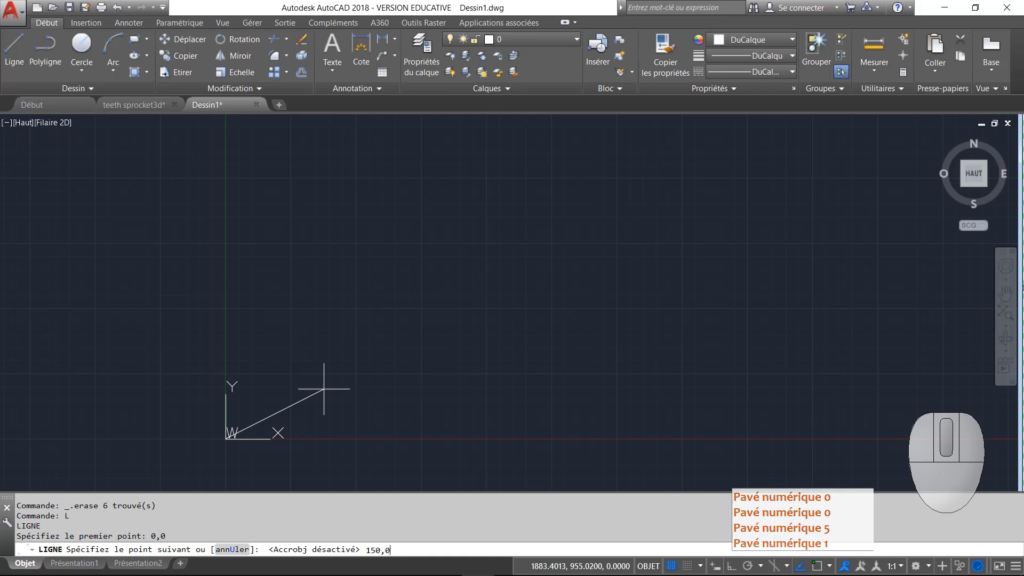
pyautogui.press('Return')
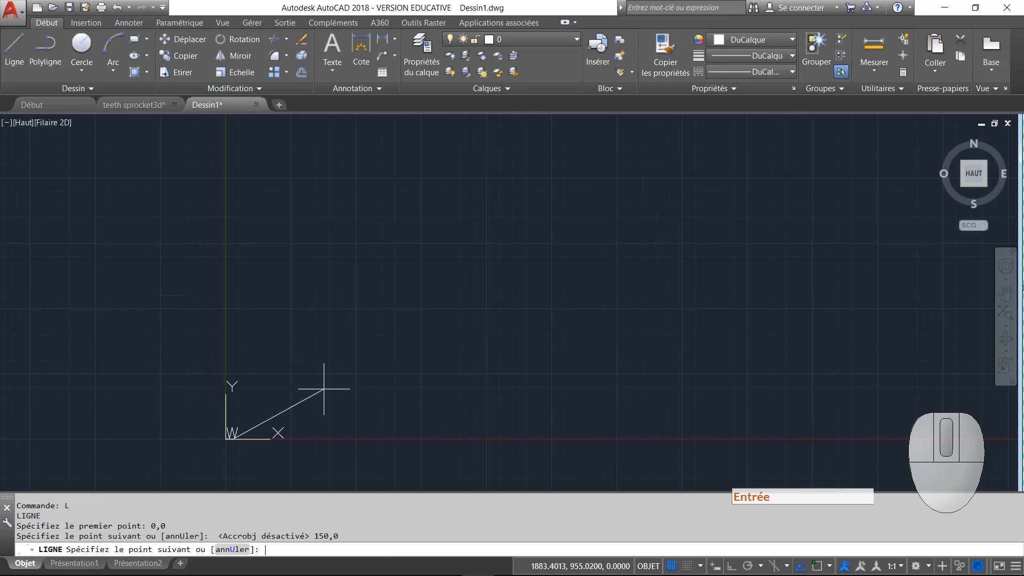
pyautogui.write('150')
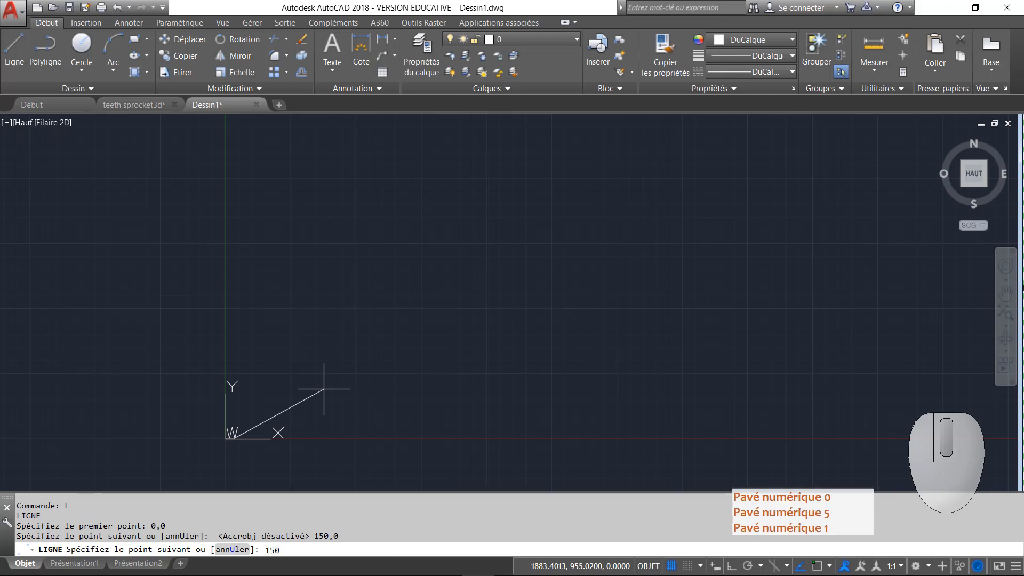
pyautogui.write(',50')
pyautogui.press('Return')
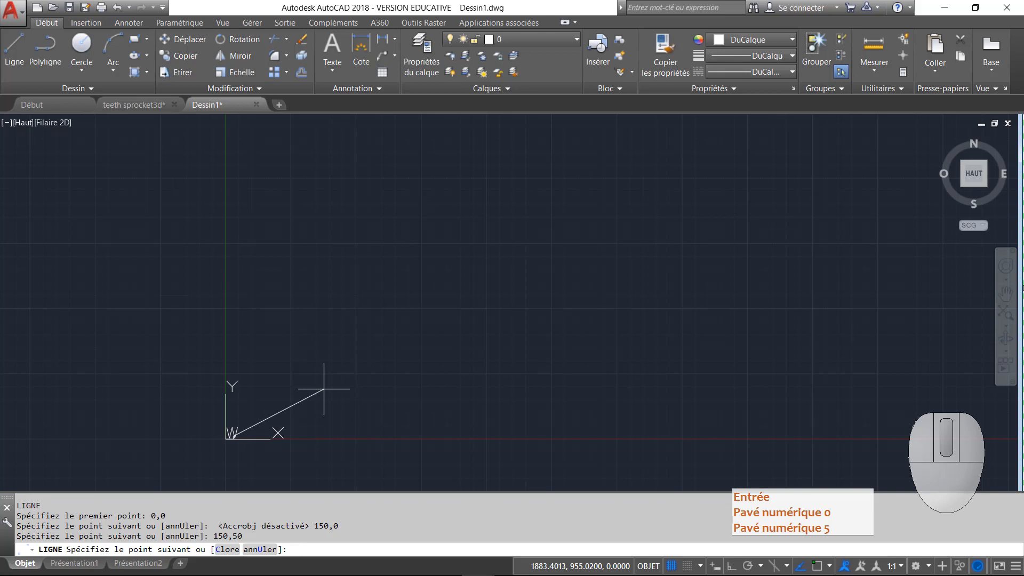
pyautogui.write('0,50')
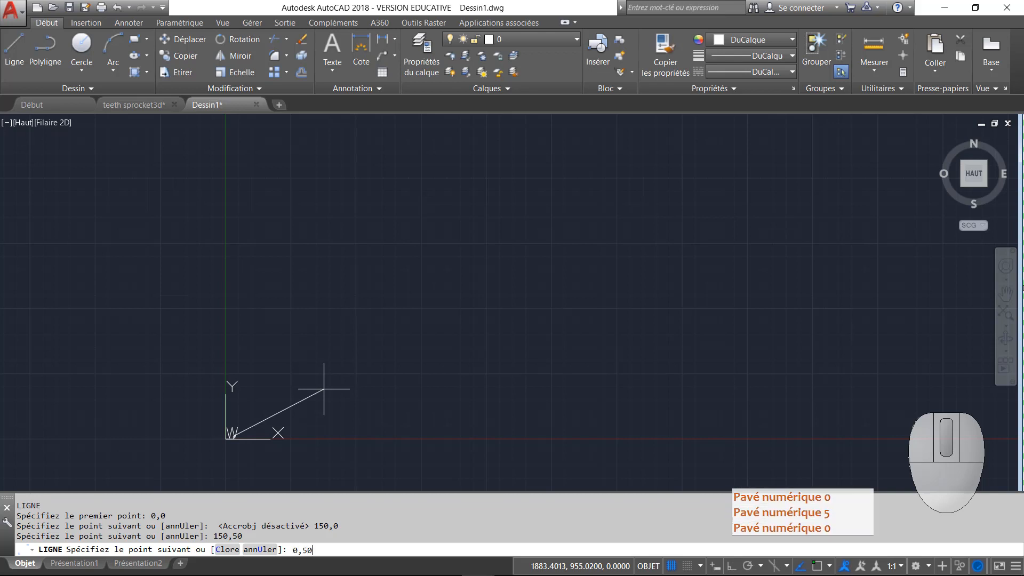
pyautogui.press('Return')
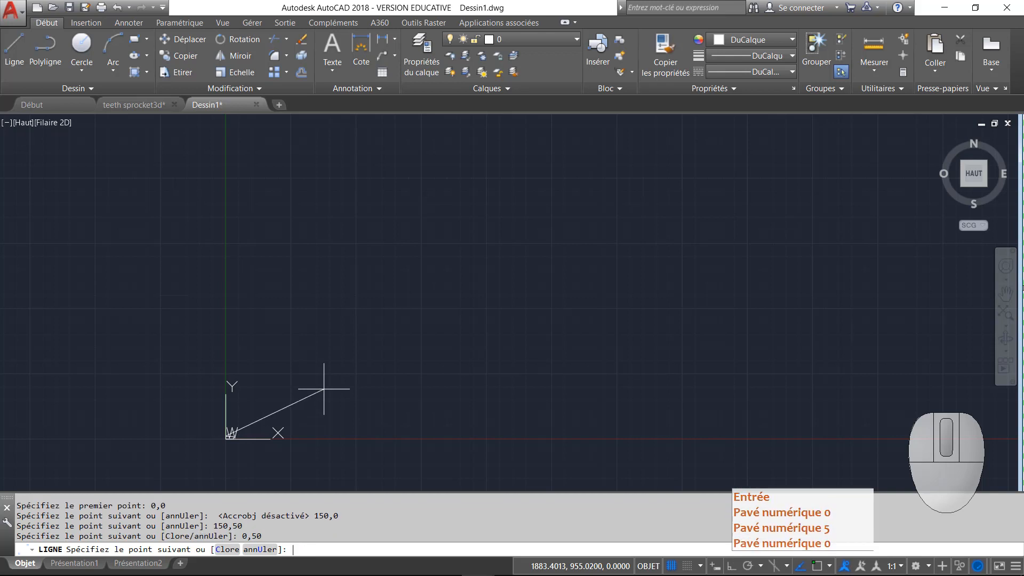
pyautogui.write('0,0')
pyautogui.press('Return')
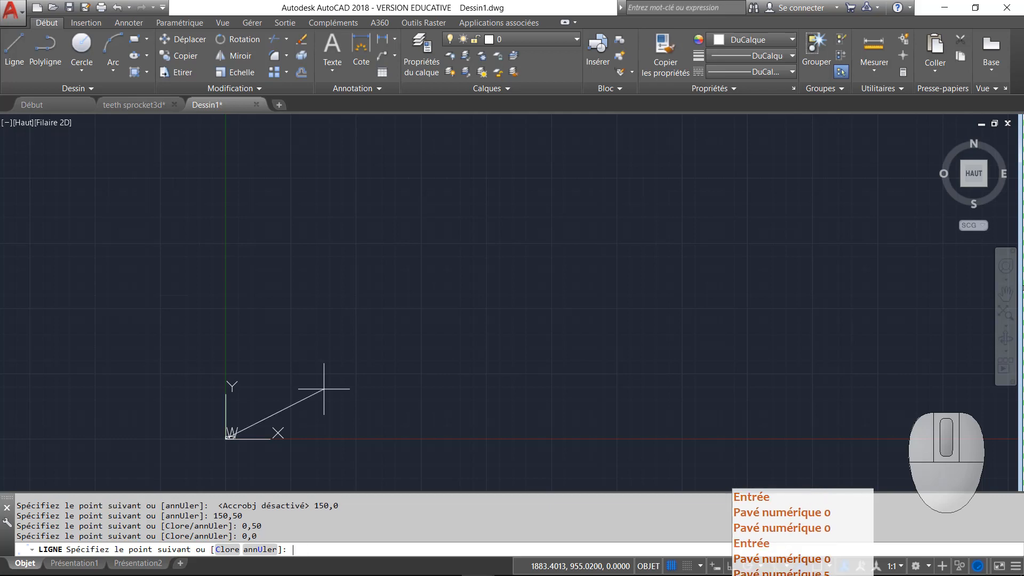
pyautogui.press('Escape')
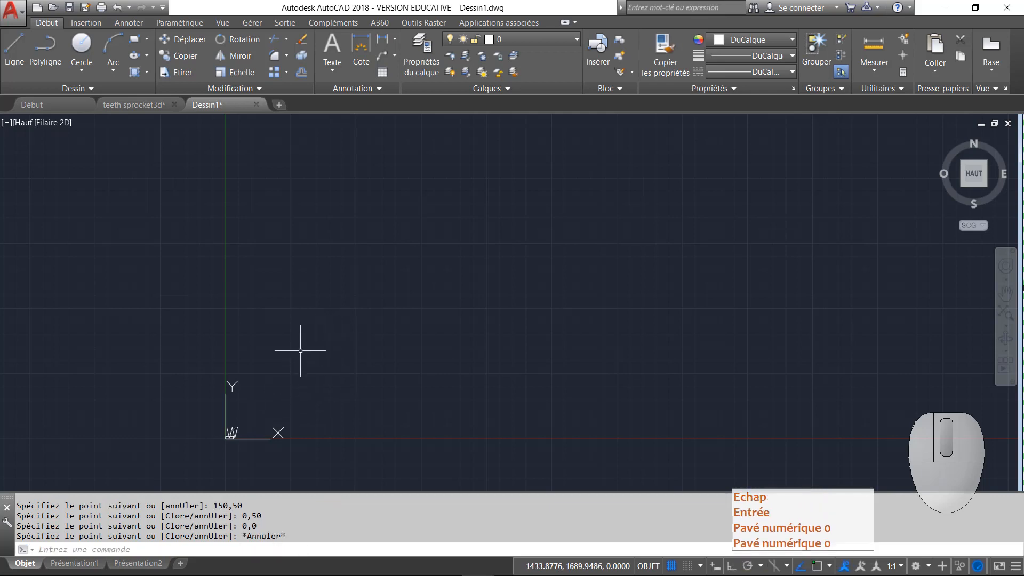
# - Examine the rectangle's position at the origin by selecting its four lines with an enclosing window, and clear the selection
pyautogui.middleClick(300, 353)
pyautogui.middleClick(300, 352)
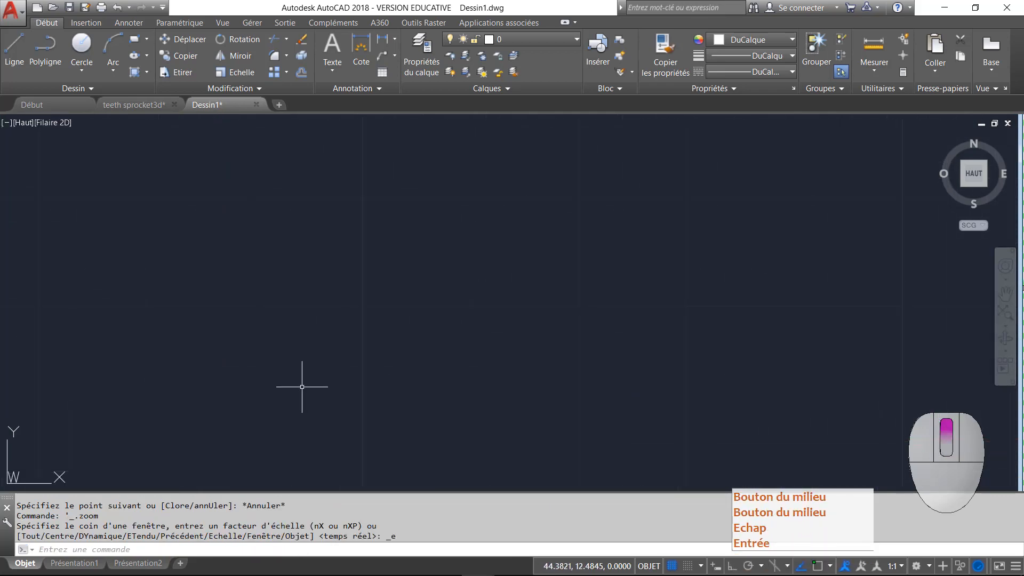
pyautogui.scroll(-2, 302, 386)
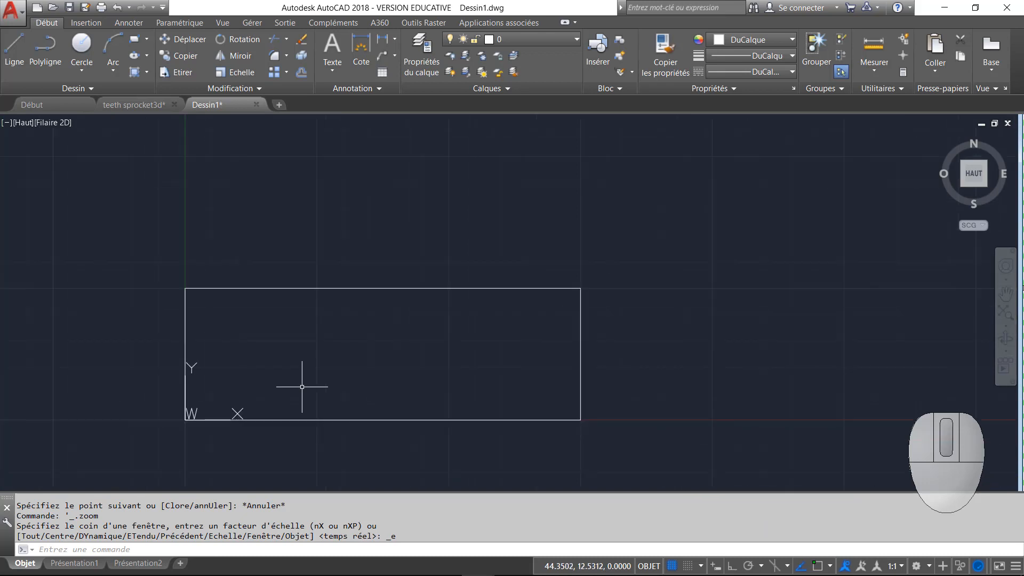
pyautogui.click(149, 442)
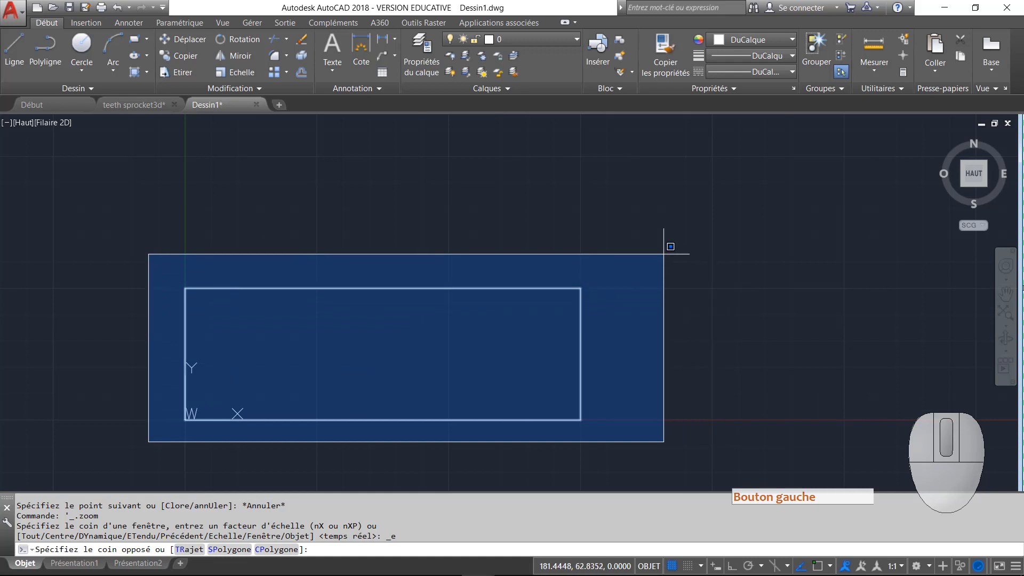
pyautogui.click(663, 254)
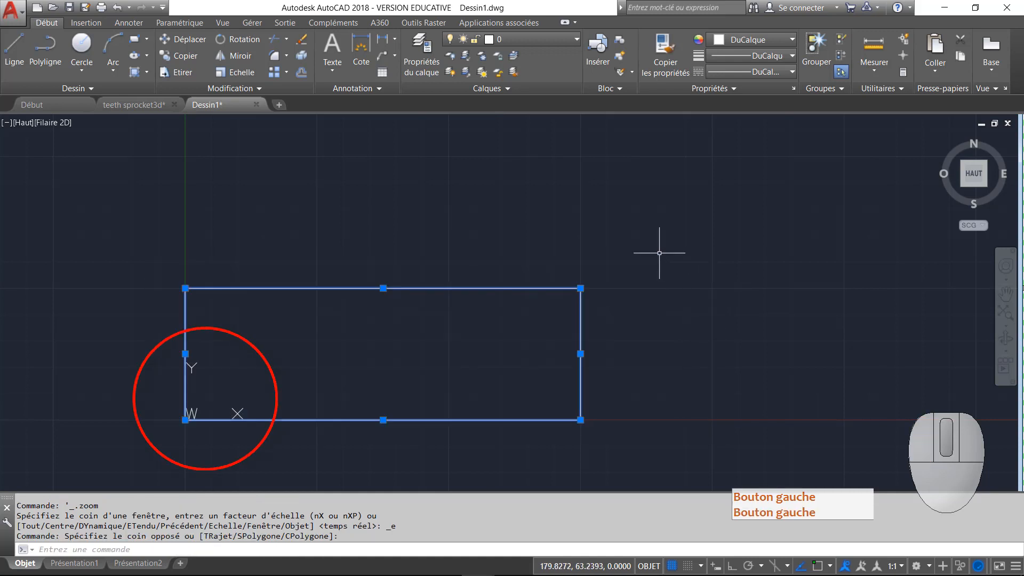
pyautogui.press('Escape')
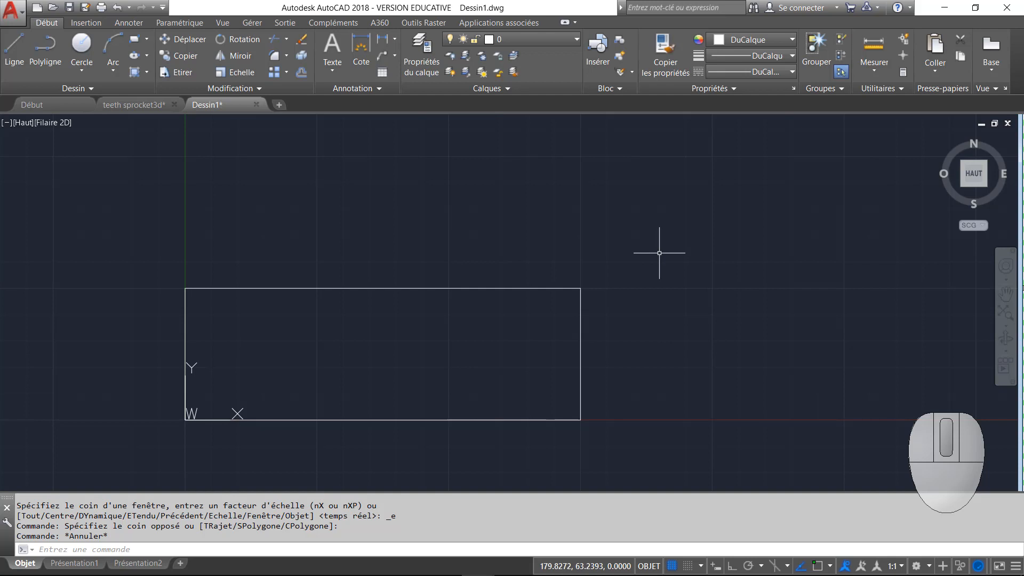
# - Review the UCSICON command's options for the coordinate system icon, including Origine, and cancel the command
pyautogui.write('SCU')
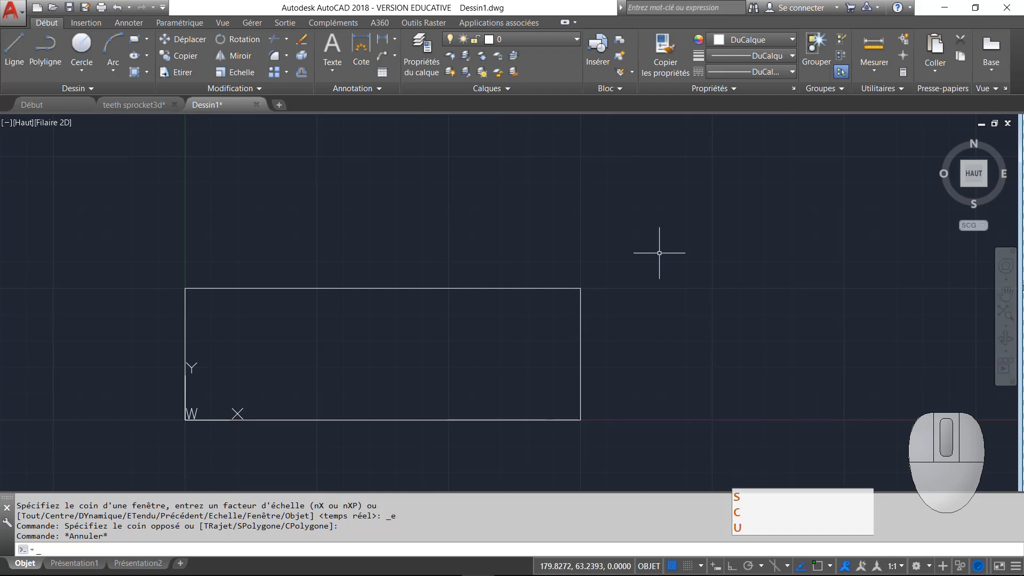
pyautogui.write('ICON')
pyautogui.press('Return')
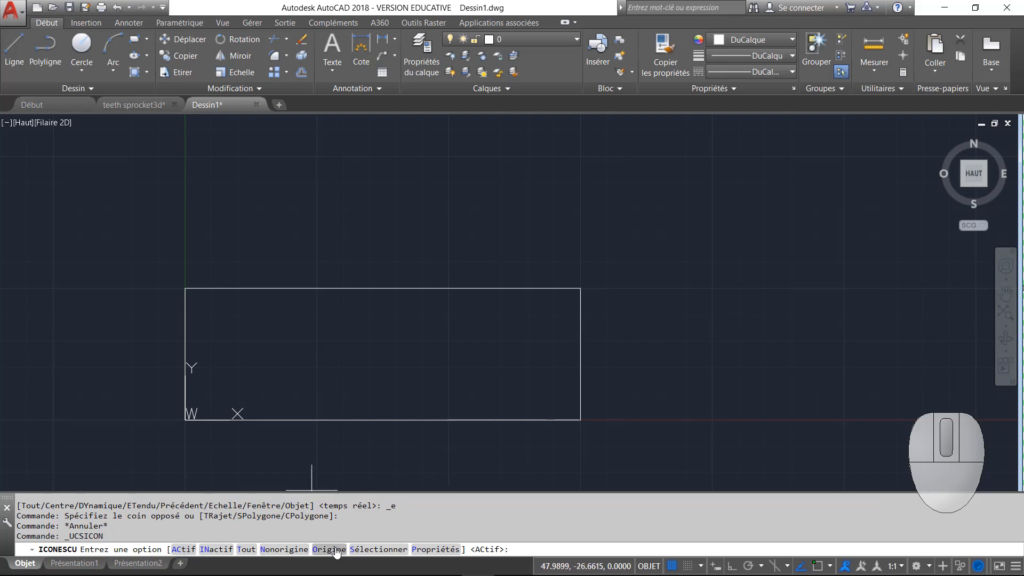
pyautogui.press('Escape')
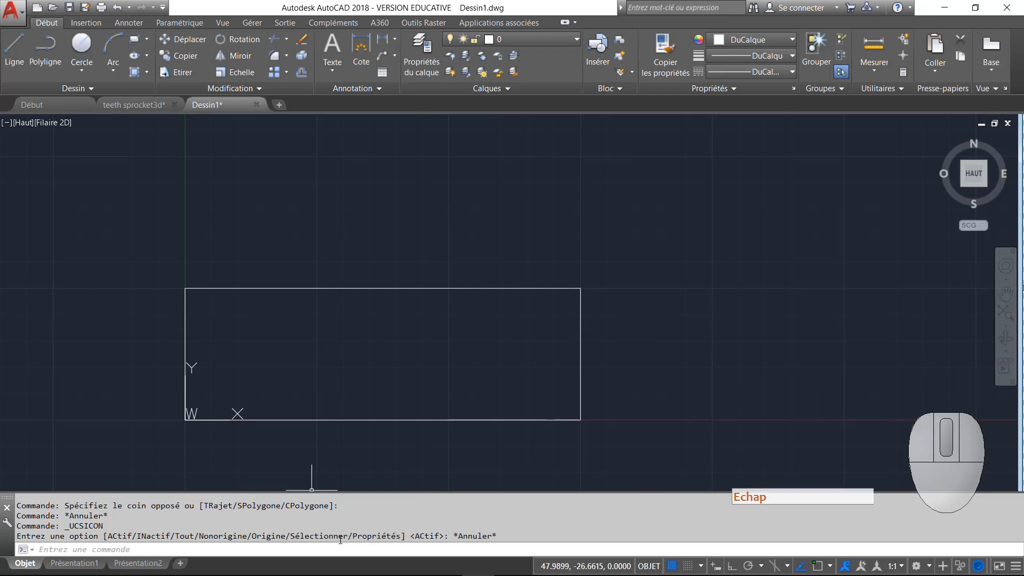
# - Erase the rectangle's four lines with one enclosing window selection
pyautogui.click(158, 440)
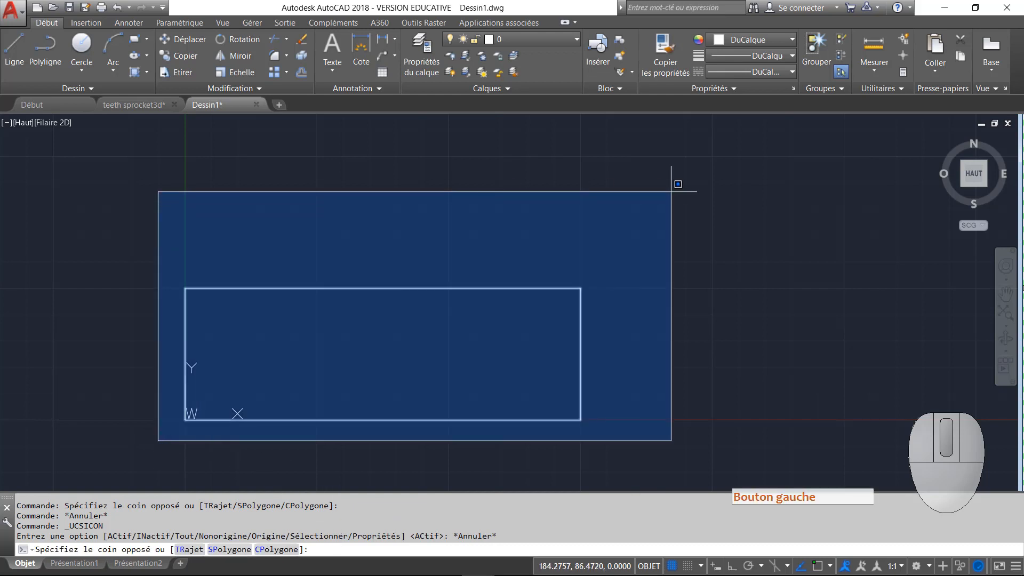
pyautogui.click(661, 200)
pyautogui.press('Delete')
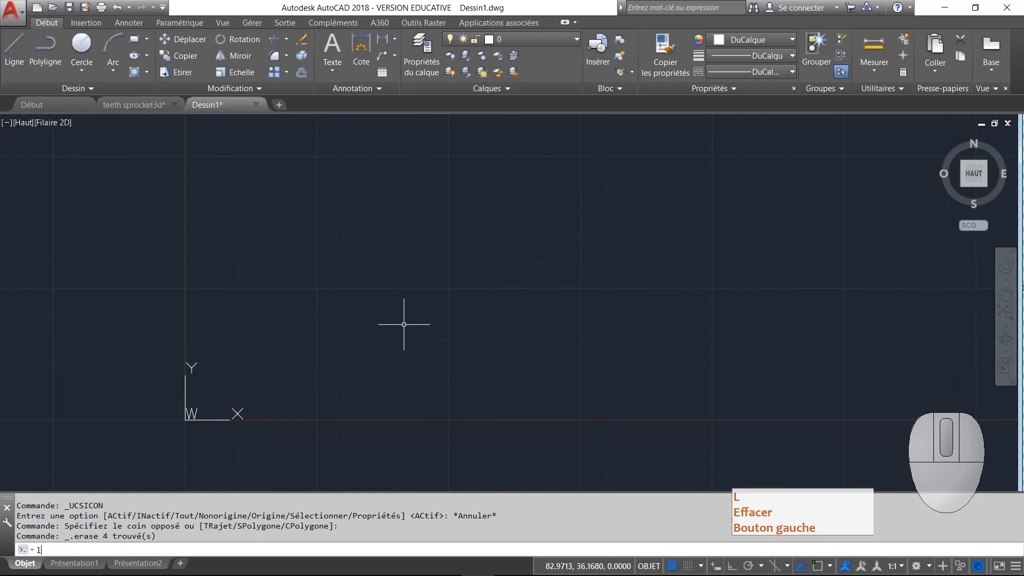
pyautogui.write('L')
pyautogui.press('Return')
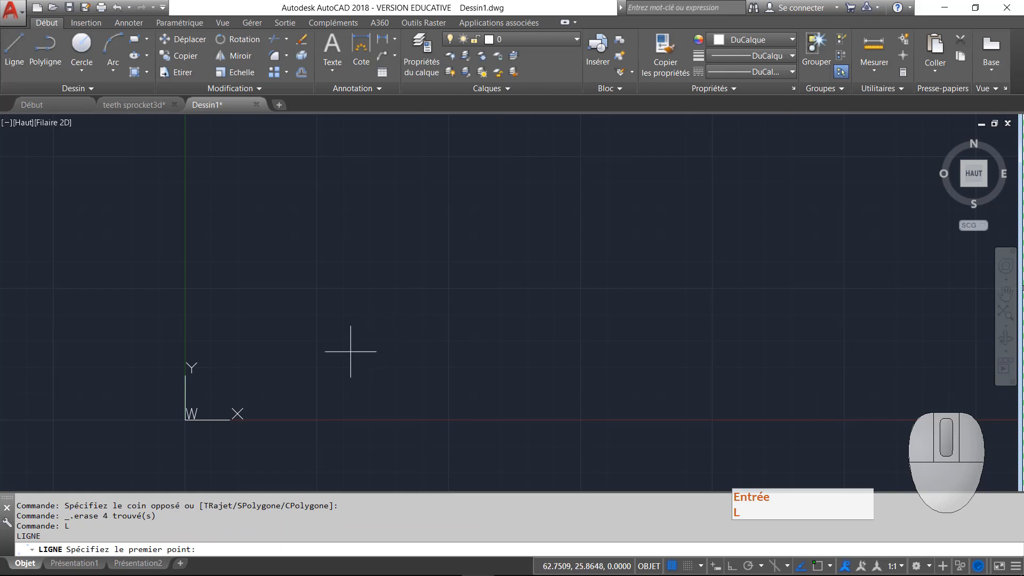
pyautogui.write('0,0')
pyautogui.press('Return')
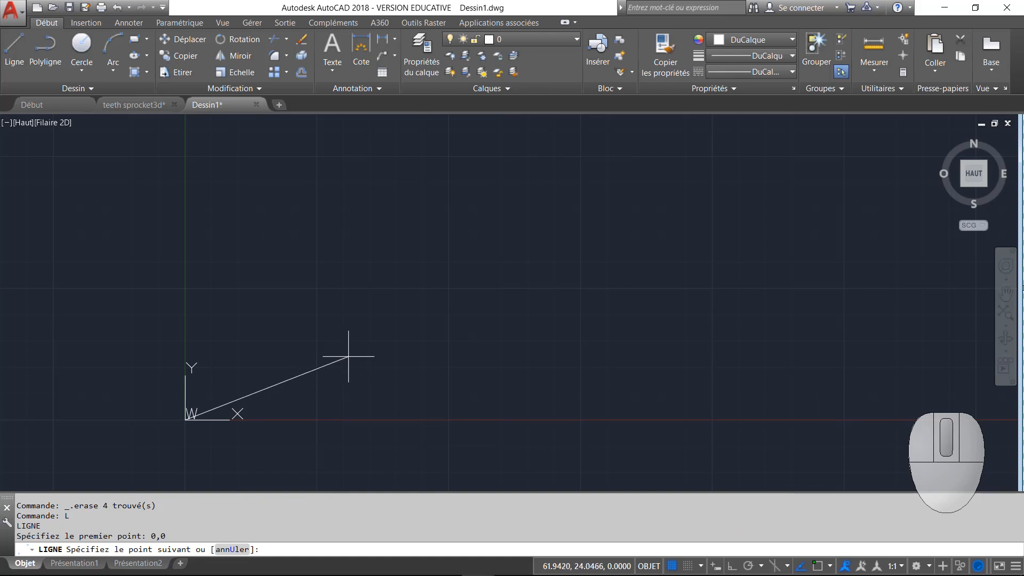
pyautogui.write('@')
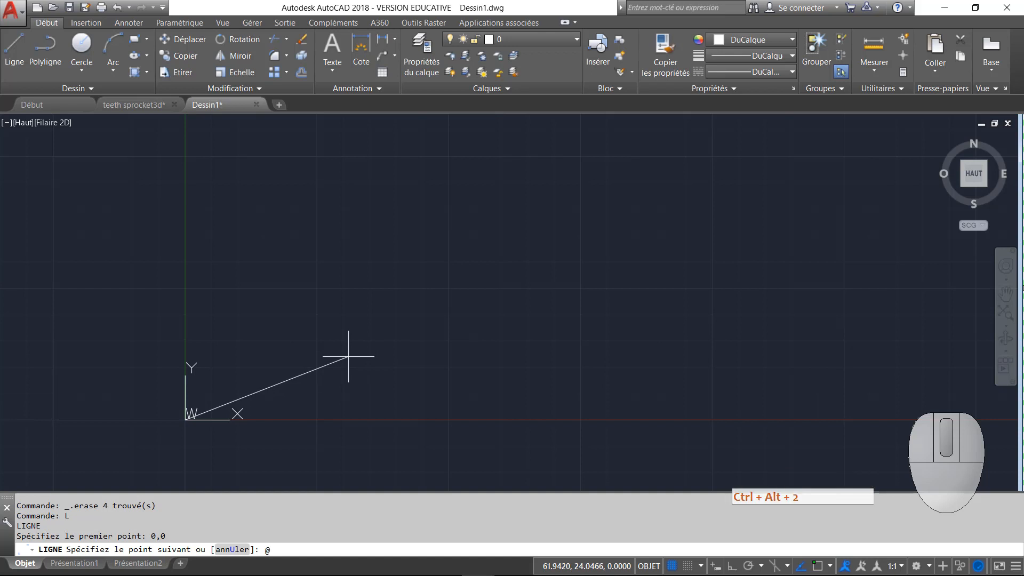
pyautogui.write('150,')
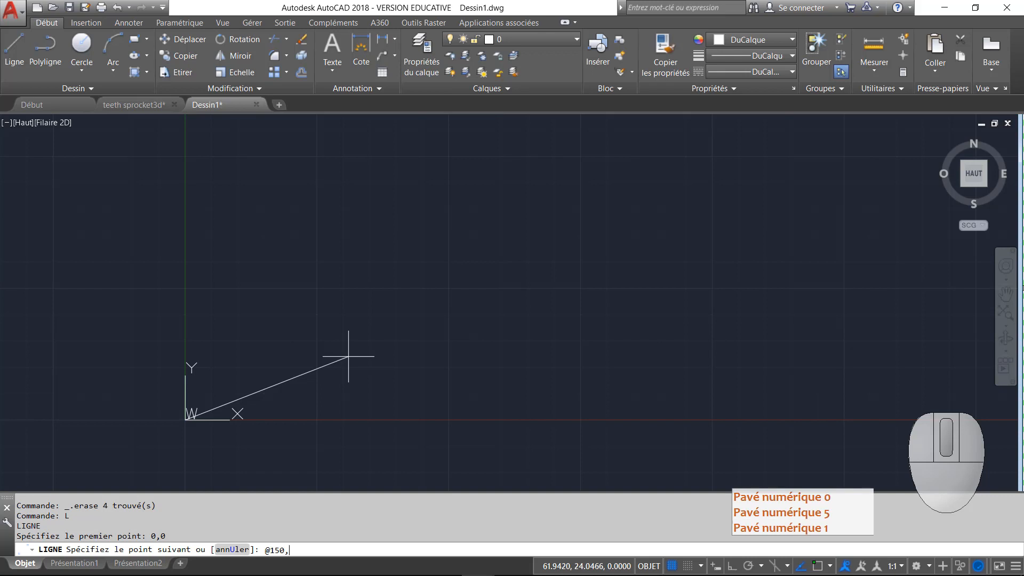
pyautogui.write('0')
pyautogui.press('Return')
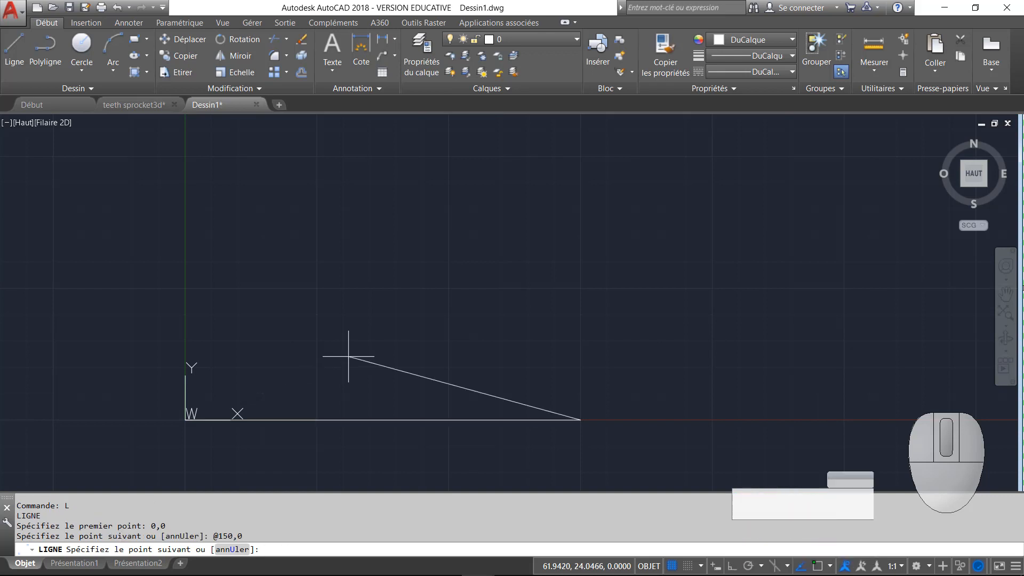
# - Draw the rectangle's right side upward from the bottom side's end to the relative coordinate @0,50
pyautogui.write('@050')
pyautogui.press('Return')
pyautogui.write('@0,50')
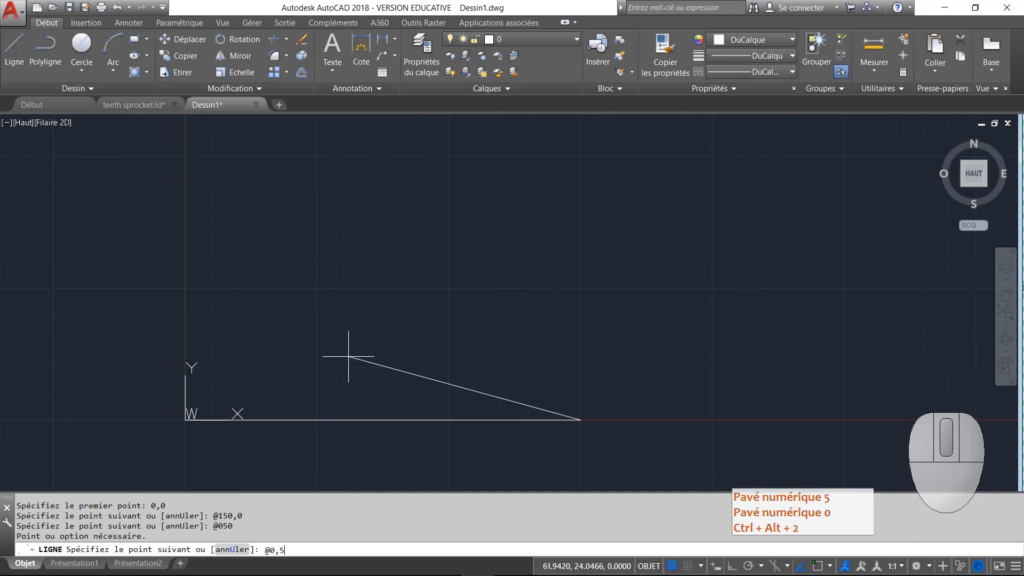
pyautogui.press('Return')
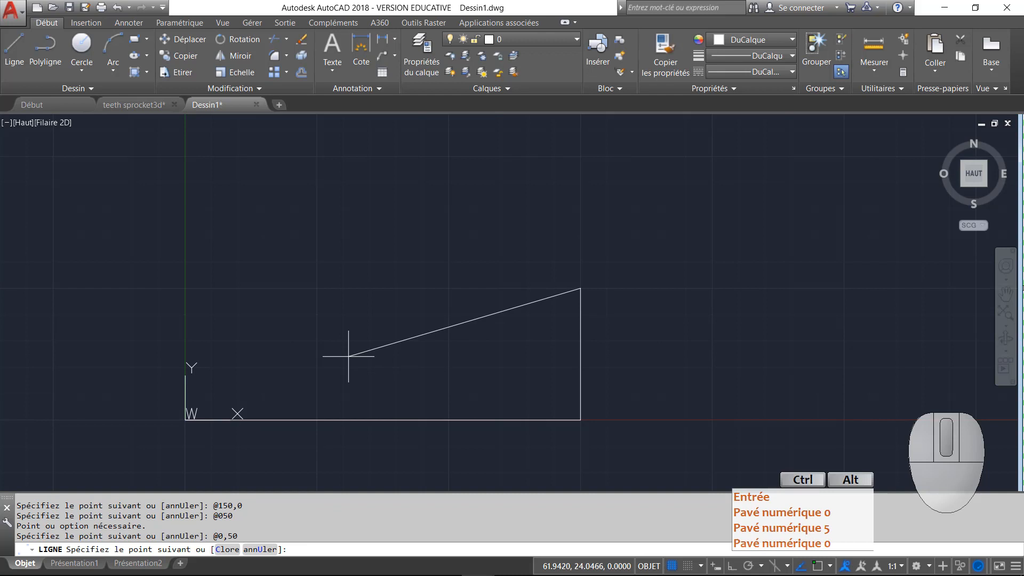
# - Complete the rectangle through the relative coordinates @-150,0 and @0,-50, and end the line command
pyautogui.write('@')
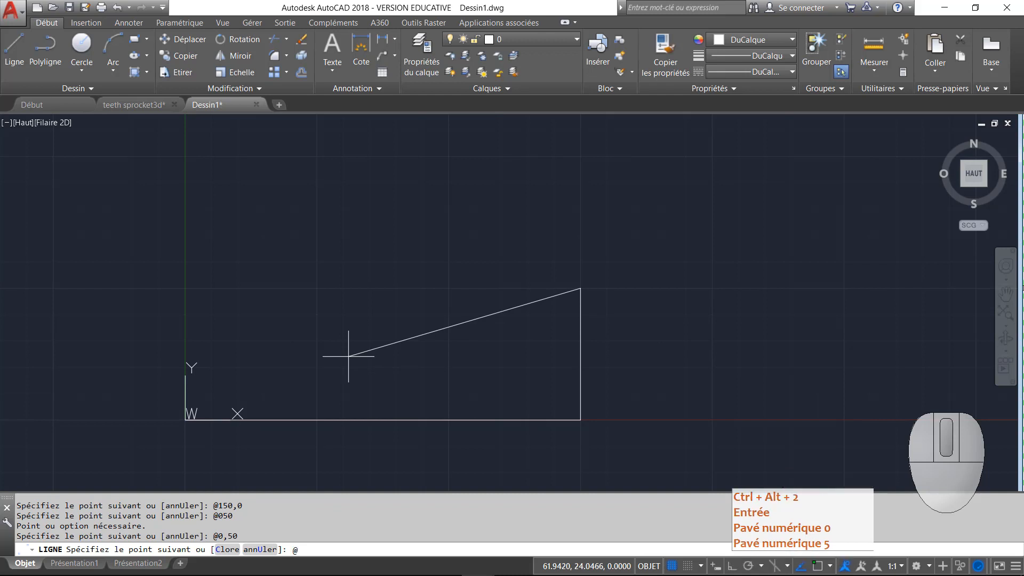
pyautogui.write('-150,')
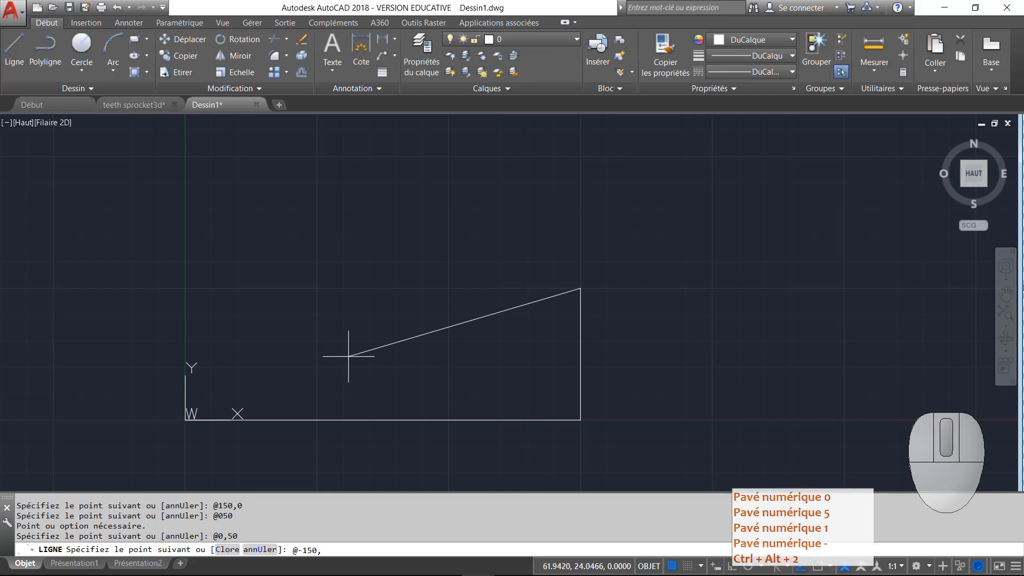
pyautogui.write('0')
pyautogui.press('Return')
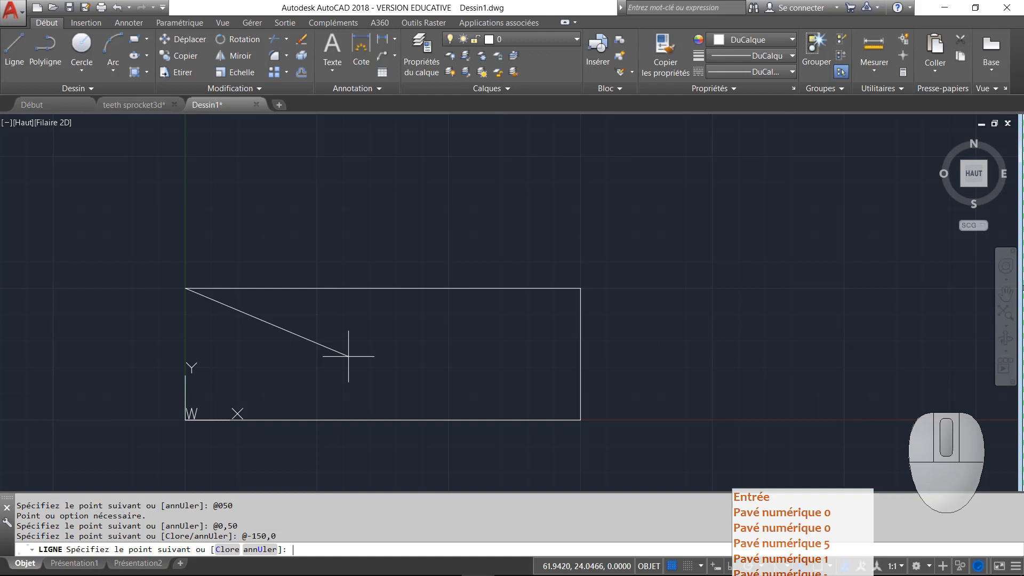
pyautogui.write('@0')
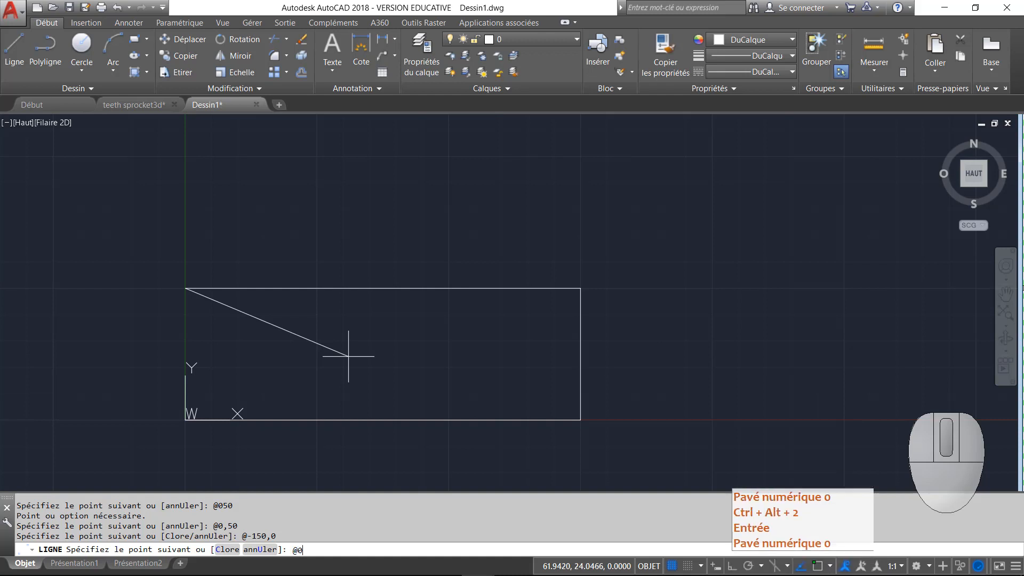
pyautogui.write(',-50')
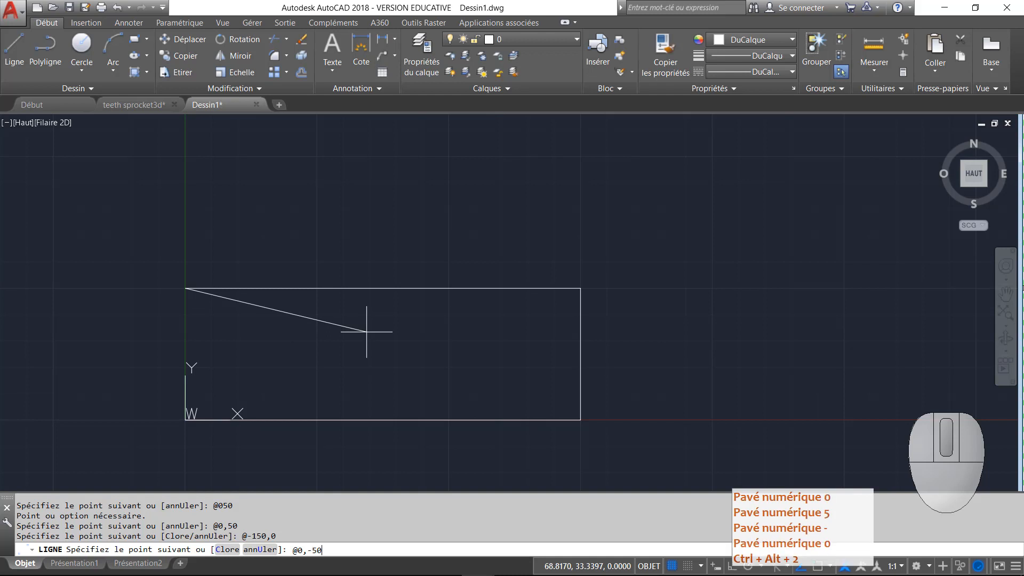
pyautogui.press('Return')
pyautogui.press('Escape')
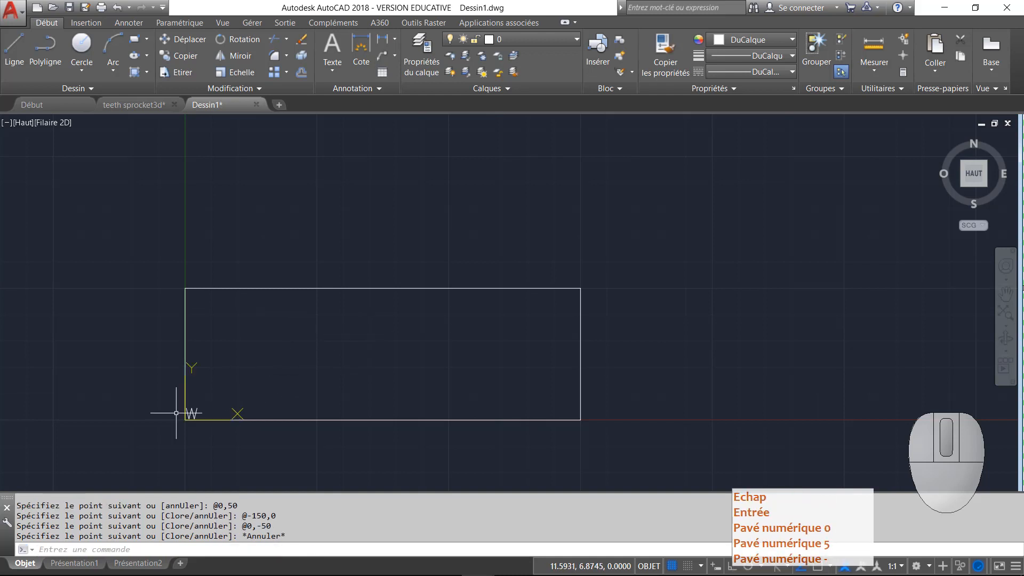
# - Erase the four lines of the rectangle at the origin with one enclosing window selection
pyautogui.click(141, 448)
pyautogui.click(669, 238)
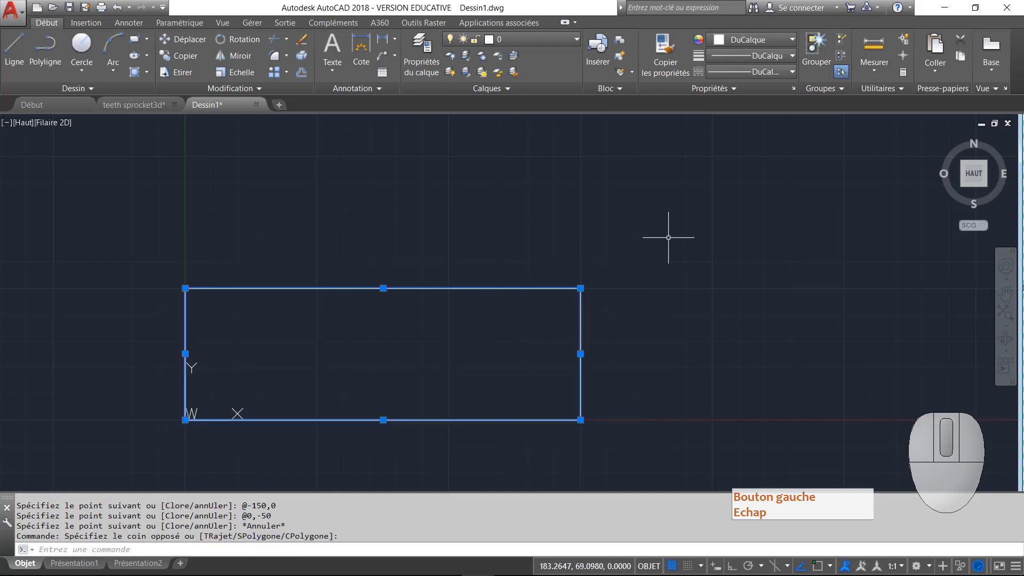
pyautogui.press('Delete')
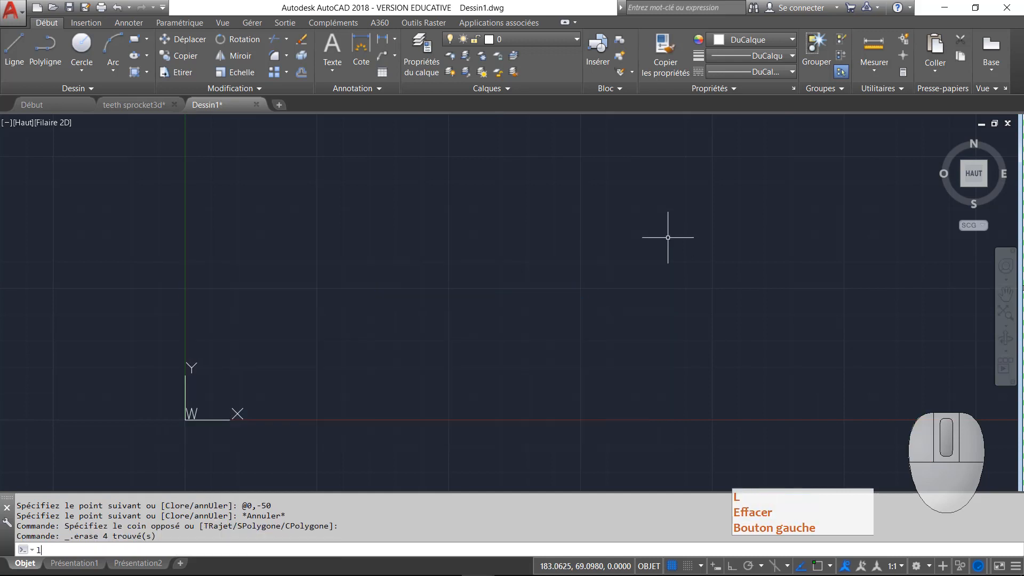
# - Start a line at the origin 0,0 and draw a horizontal segment to the absolute polar coordinate 150<0
pyautogui.write('L')
pyautogui.press('Return')
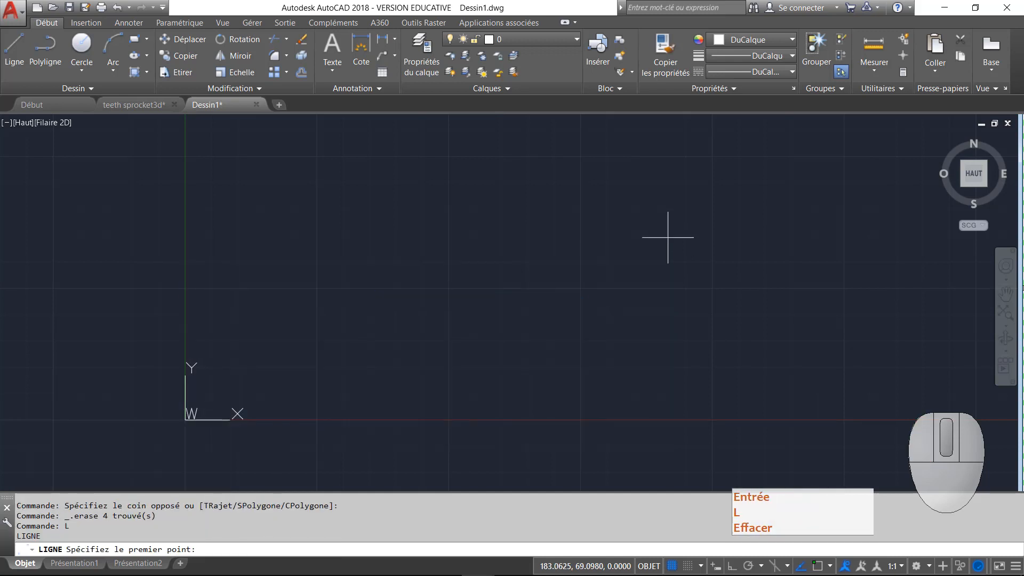
pyautogui.write('0,0')
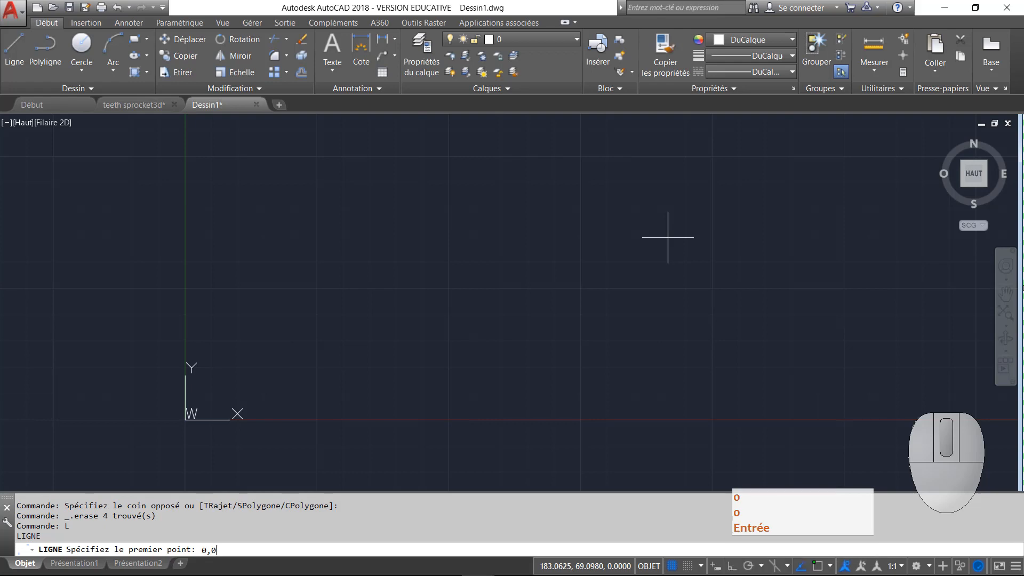
pyautogui.press('Return')
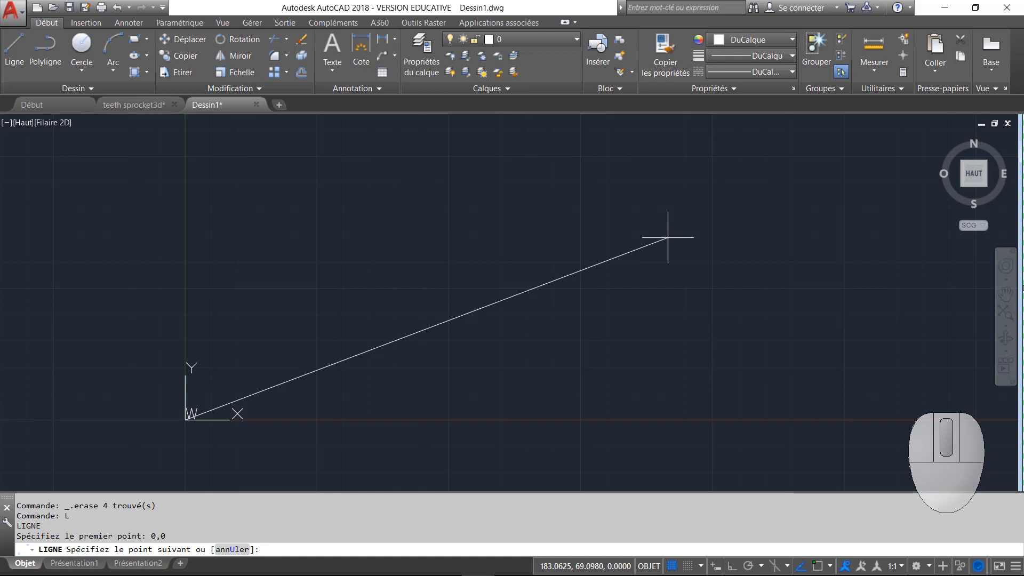
pyautogui.write('150')
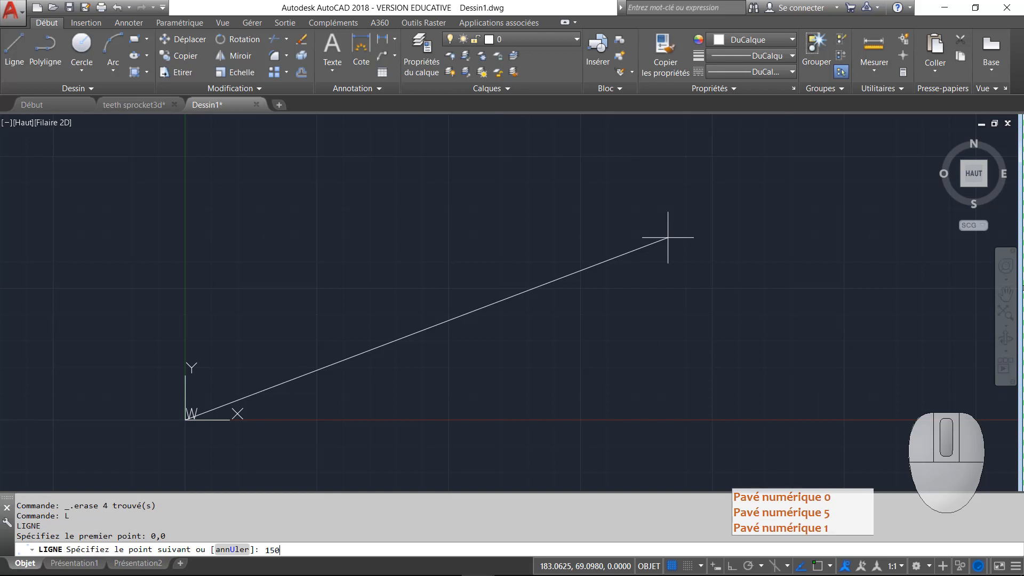
pyautogui.write('<')
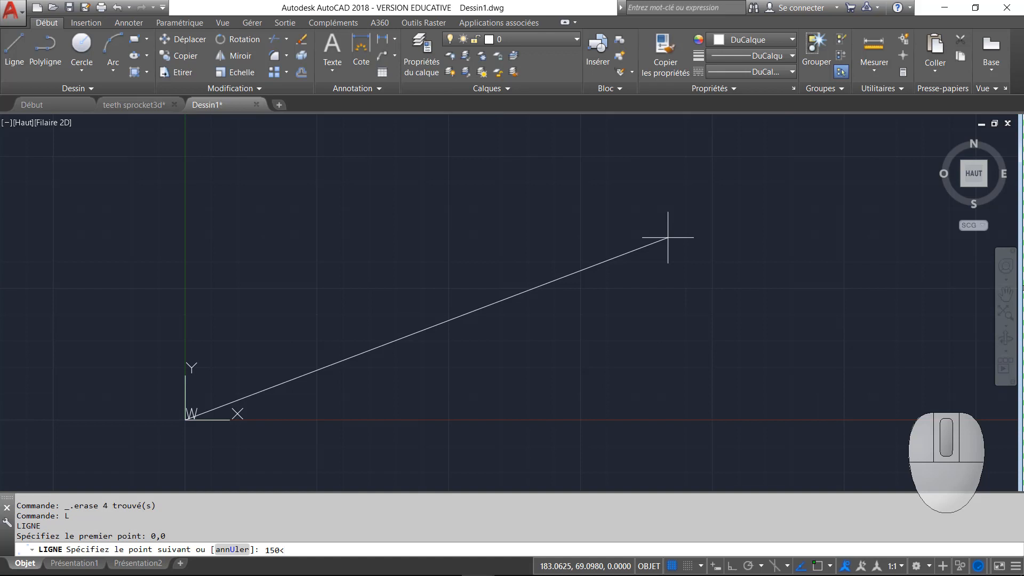
pyautogui.write('0')
pyautogui.press('Return')
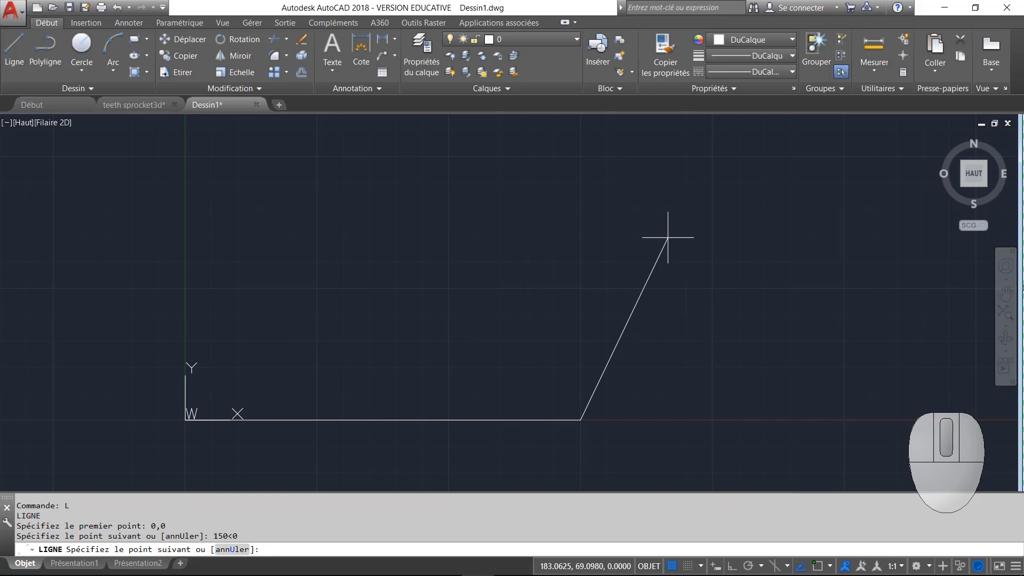
# - Try the absolute polar coordinate 50<90 for the next point of the line, and undo that segment
pyautogui.write('50<')
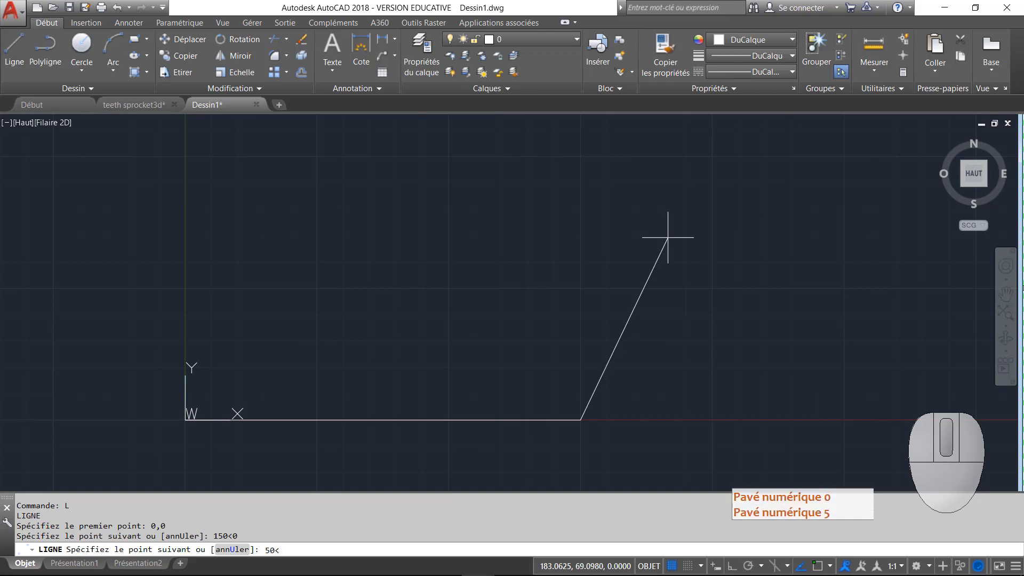
pyautogui.write('90')
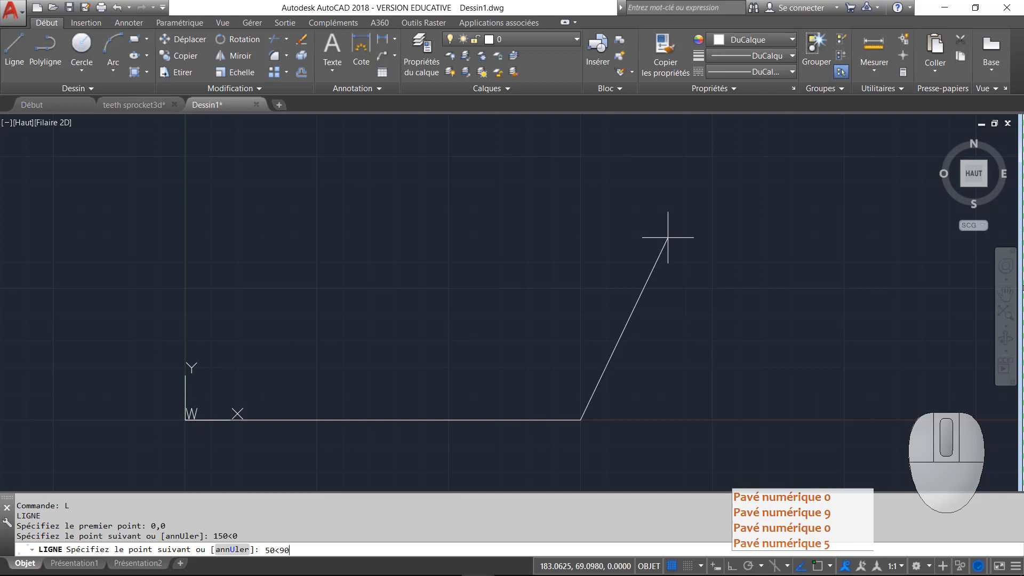
pyautogui.press('Return')
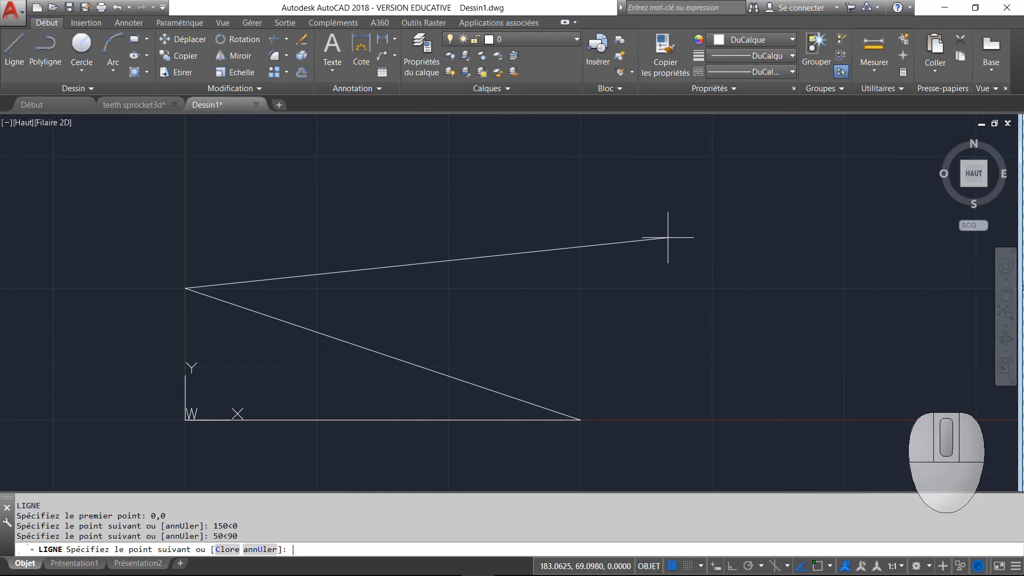
pyautogui.press('ctrl')
pyautogui.hotkey('ctrl', 'z')
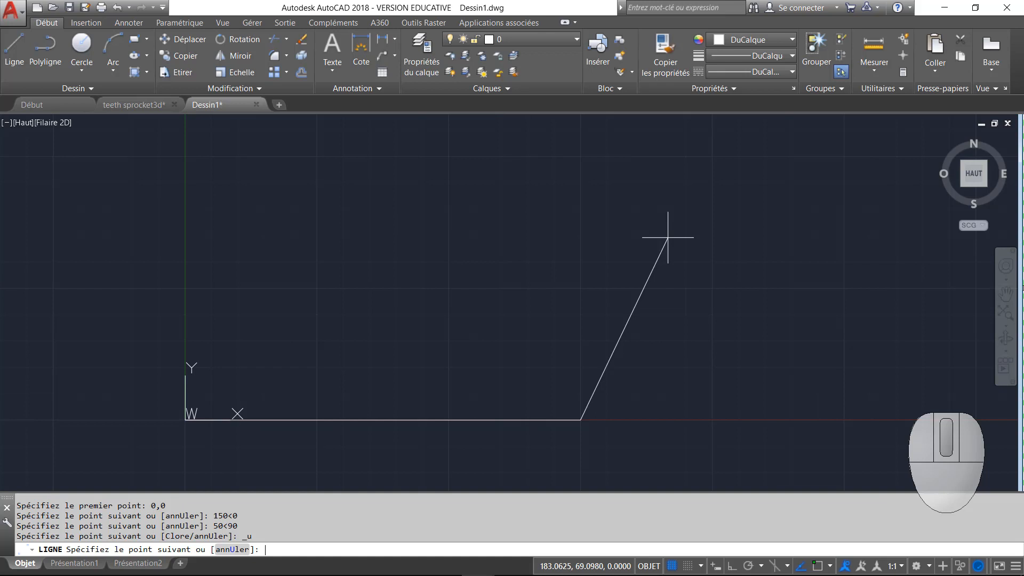
pyautogui.write('@')
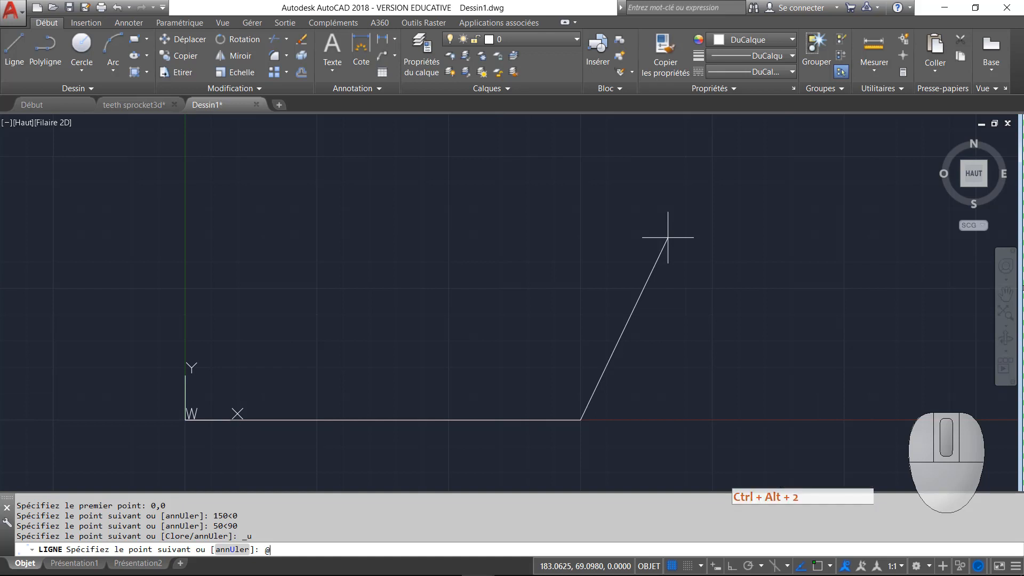
pyautogui.write('50')
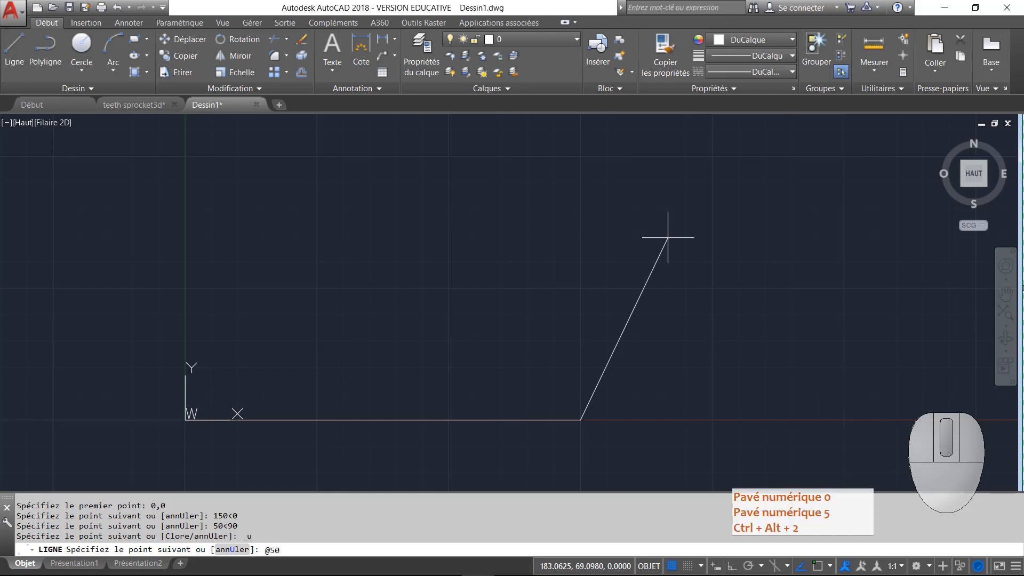
pyautogui.write('<90')
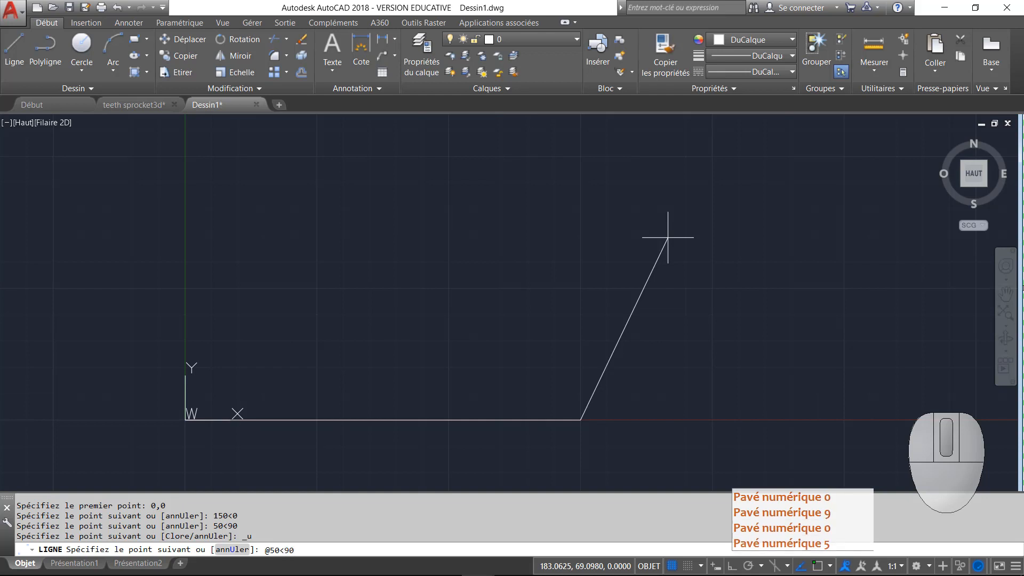
pyautogui.press('Return')
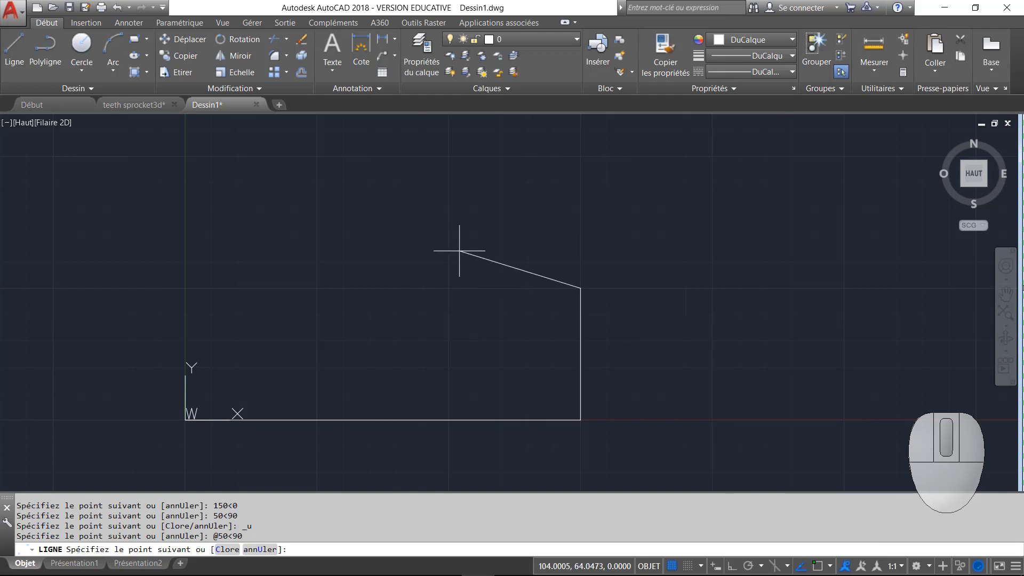
pyautogui.press('ctrl')
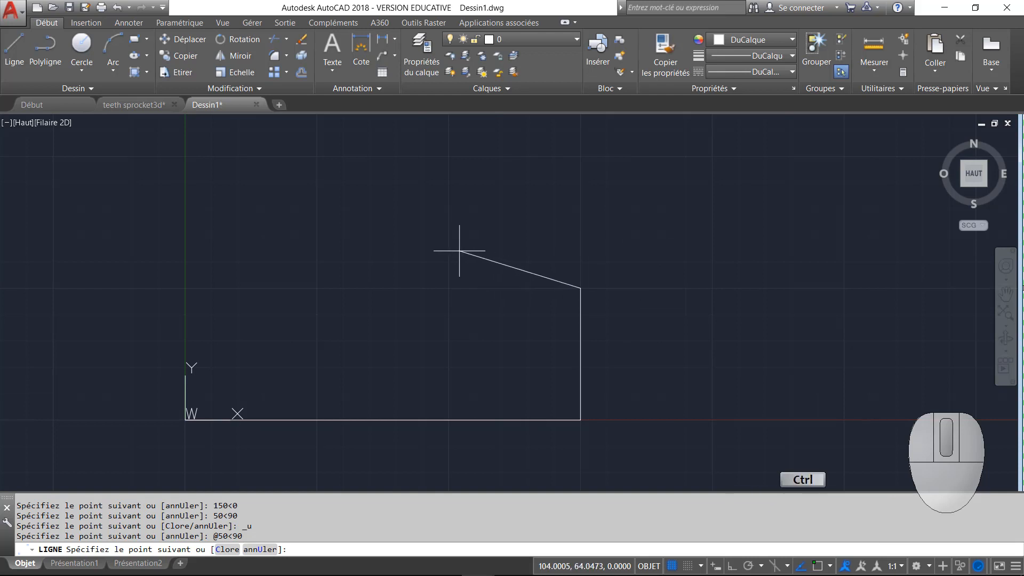
pyautogui.hotkey('ctrl', 'z')
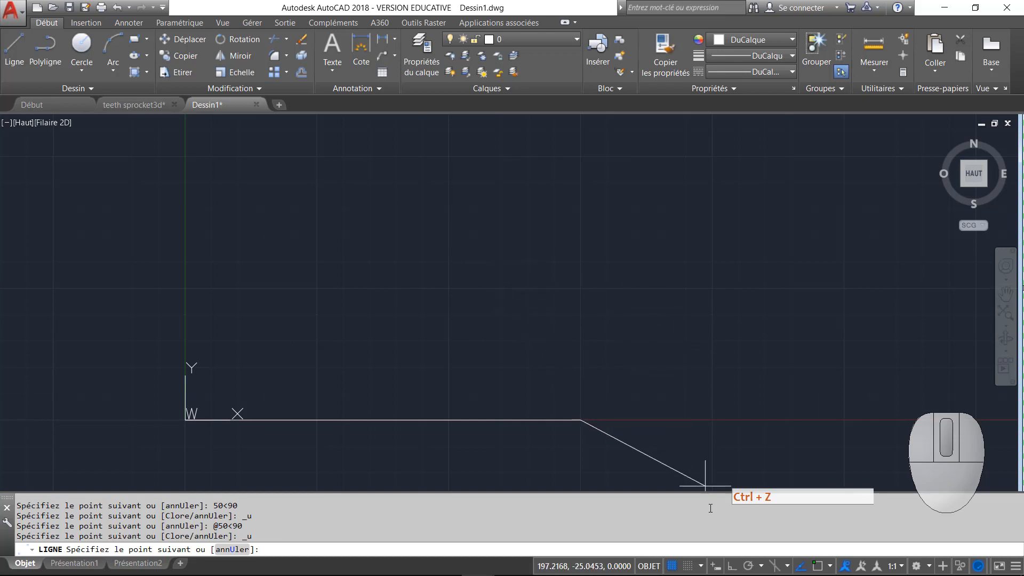
# - Turn on dynamic input and draw a vertical segment 50 long at 90° from the horizontal line's end
pyautogui.click(715, 569)
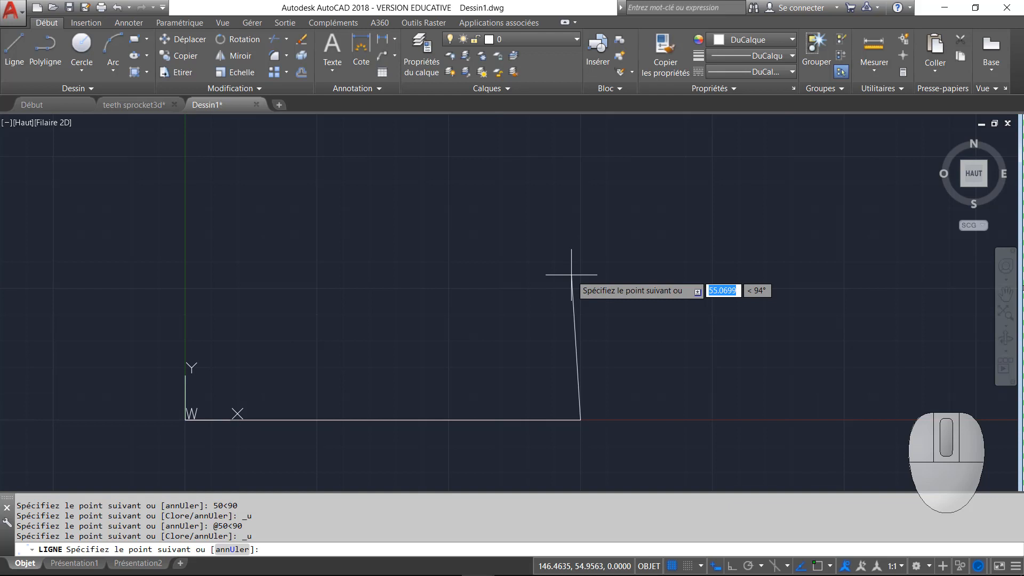
pyautogui.write('50')
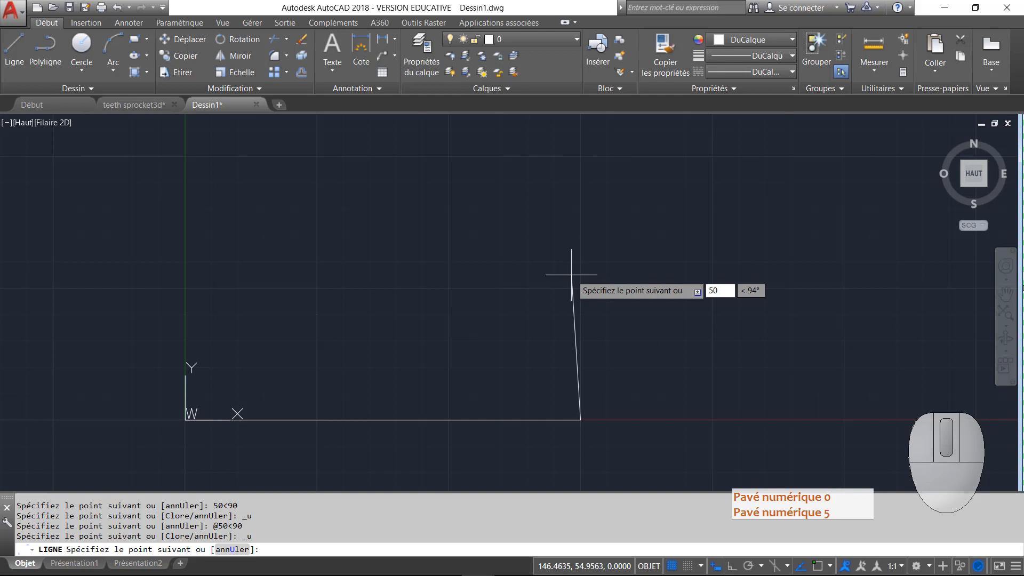
pyautogui.press('Tab')
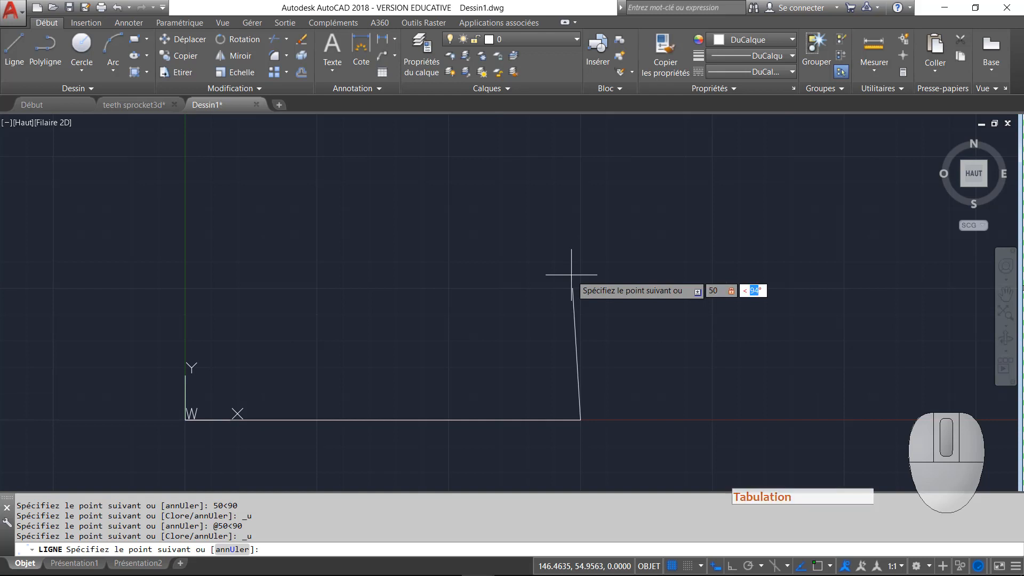
pyautogui.write('90')
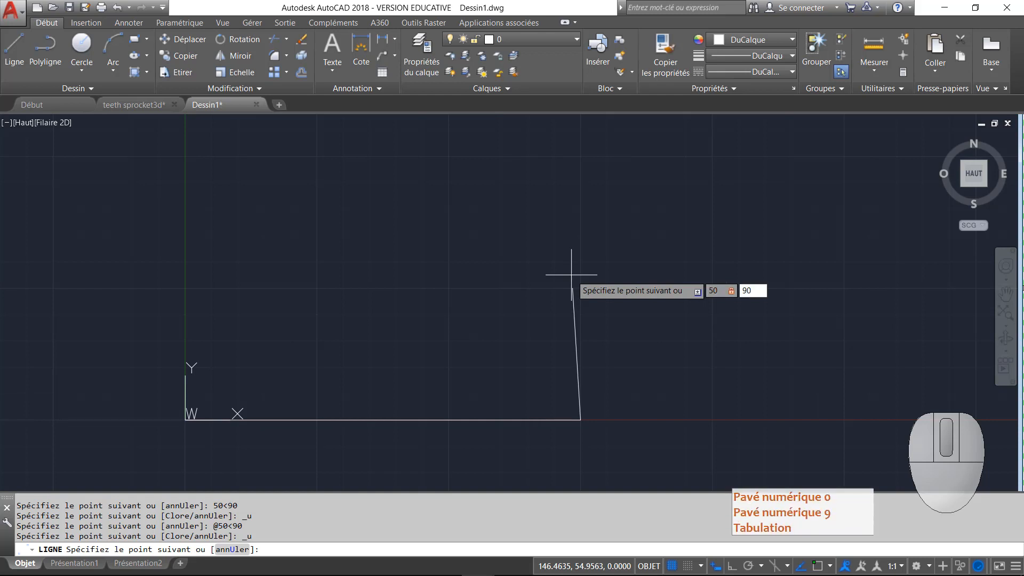
pyautogui.press('Return')
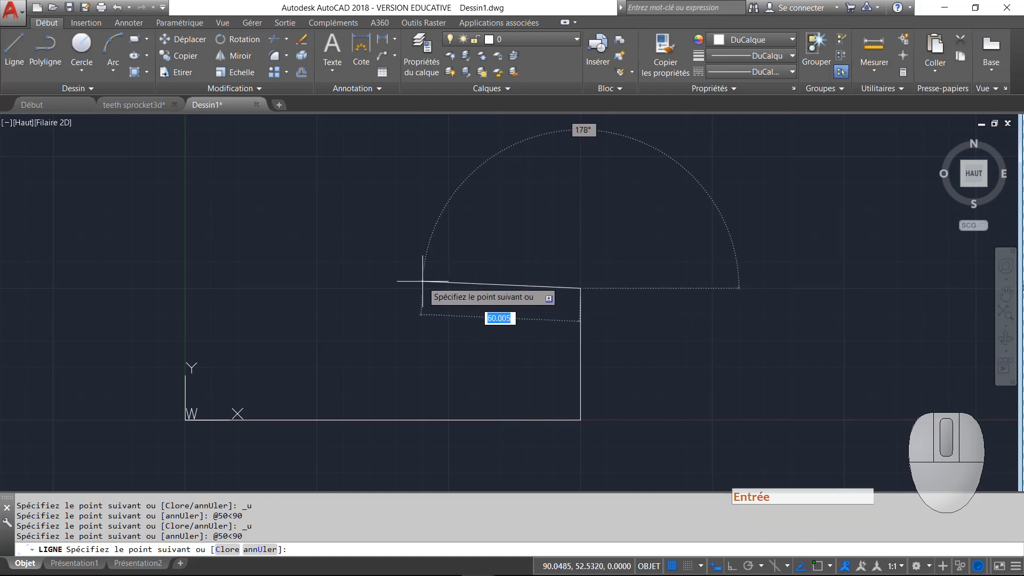
# - Complete the rectangle with a top segment 150 long at 180° and a downward segment 50 long at 90°, ending the line
pyautogui.write('150')
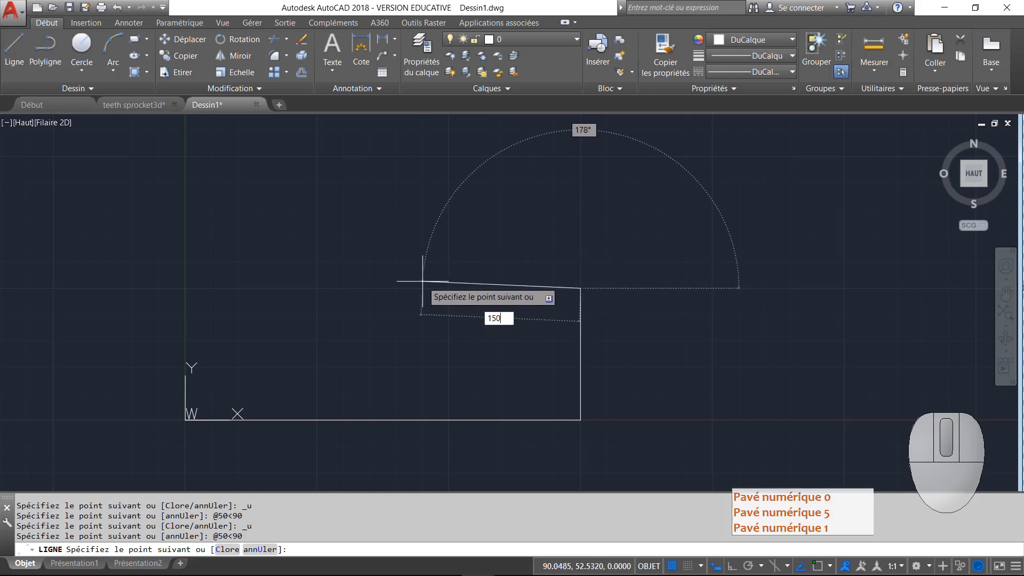
pyautogui.press('Tab')
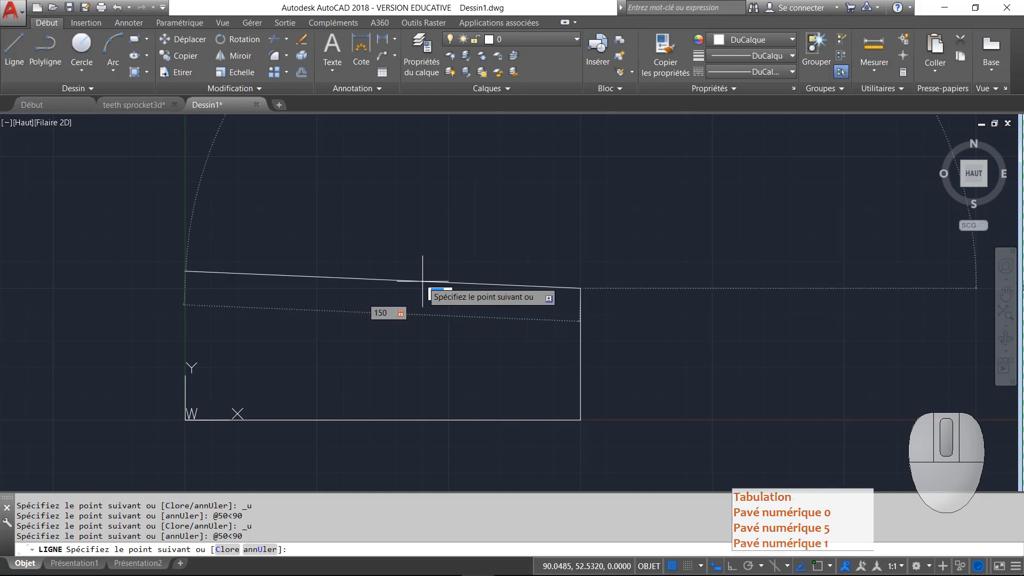
pyautogui.write('180')
pyautogui.press('Return')
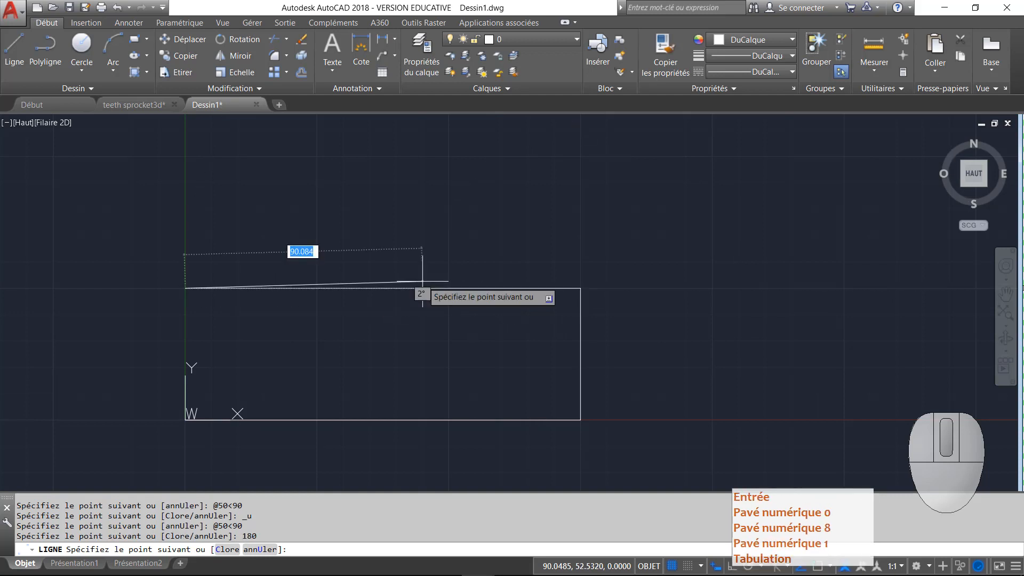
pyautogui.write('50')
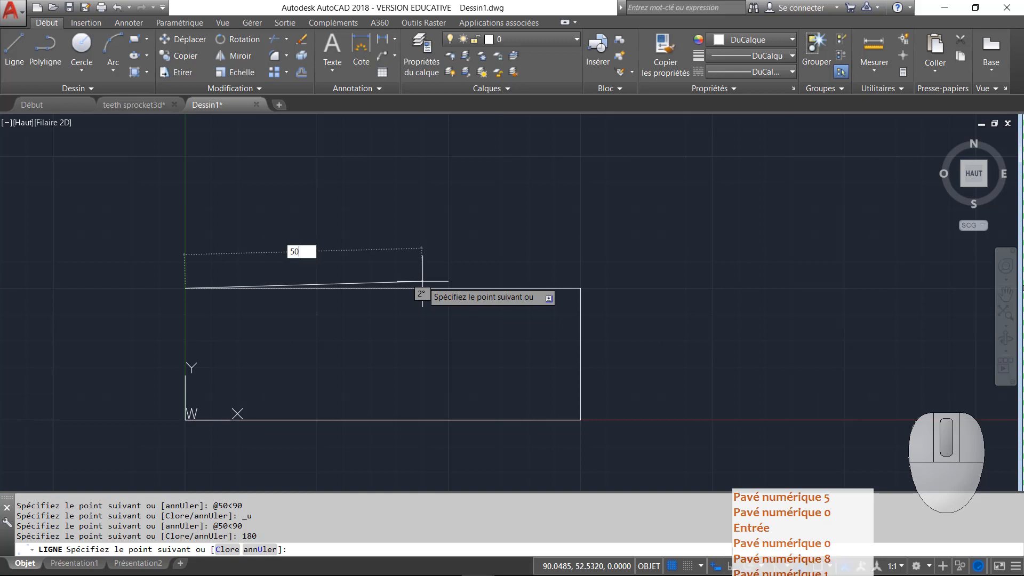
pyautogui.press('Tab')
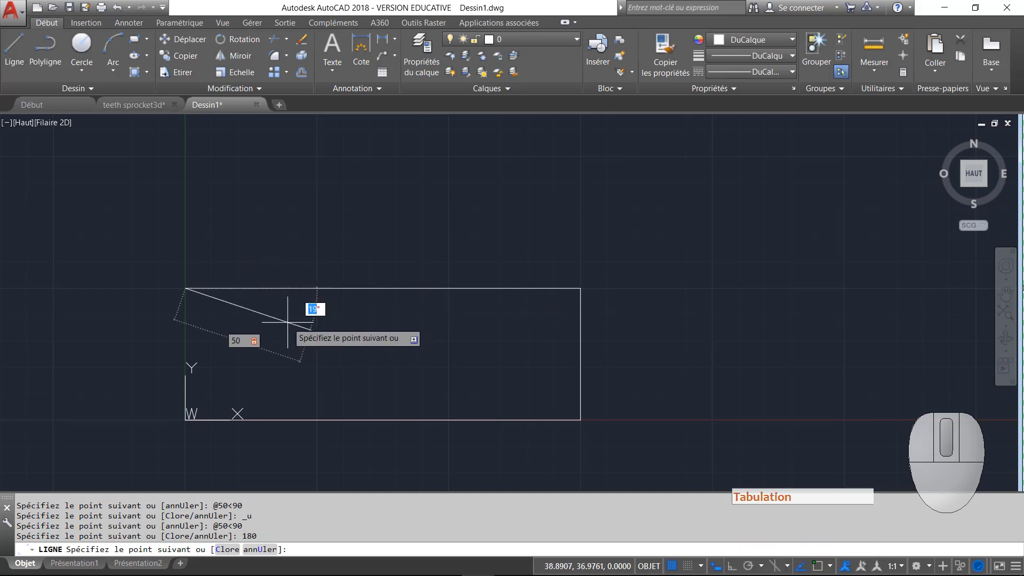
pyautogui.write('90')
pyautogui.press('Return')
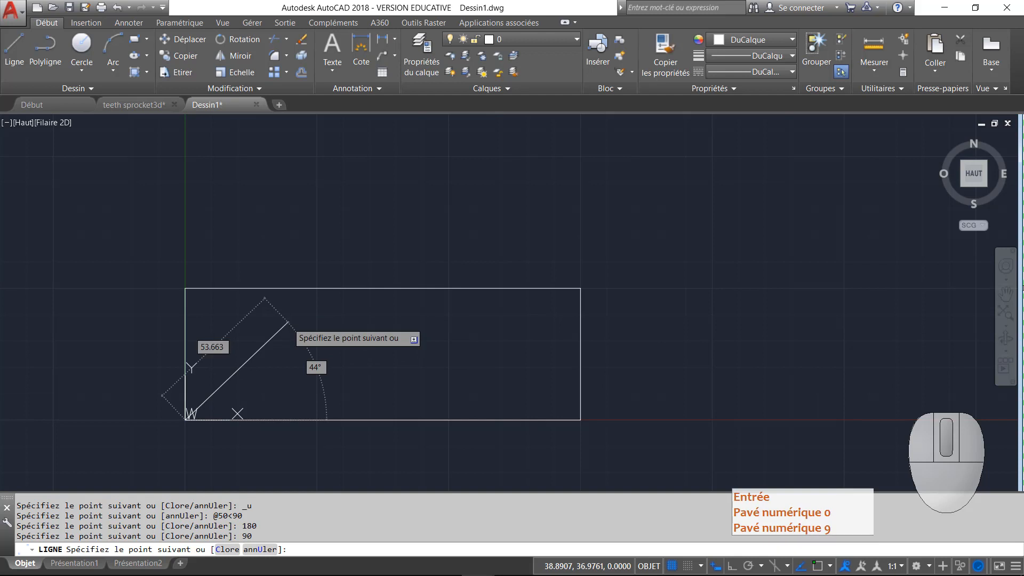
pyautogui.press('Escape')
# - Erase the four lines of the rectangle with one enclosing window selection
pyautogui.click(155, 441)
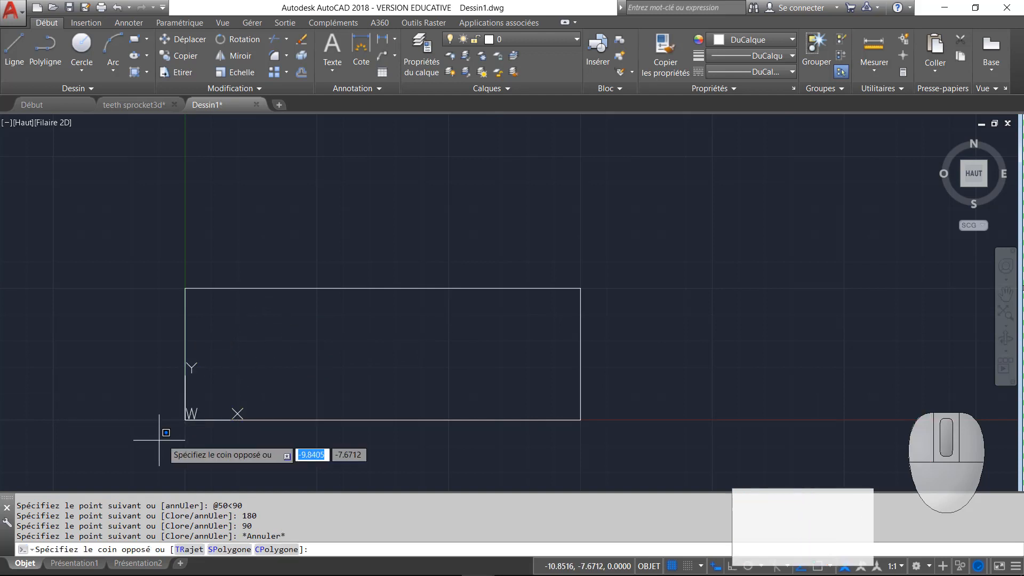
pyautogui.click(631, 263)
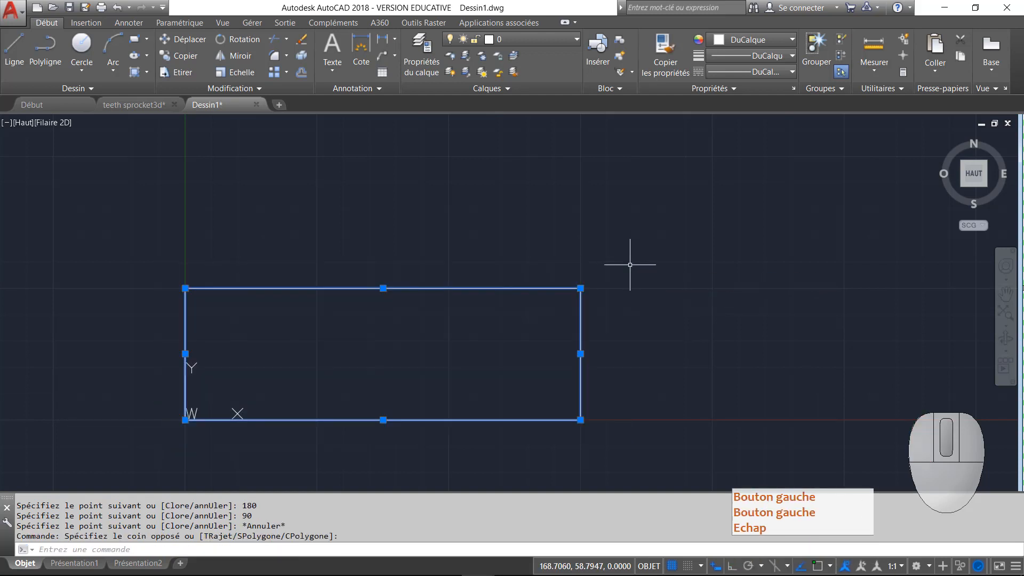
pyautogui.press('Delete')
# - Start a new line at the origin 0,0 with ortho mode turned on
pyautogui.write('L')
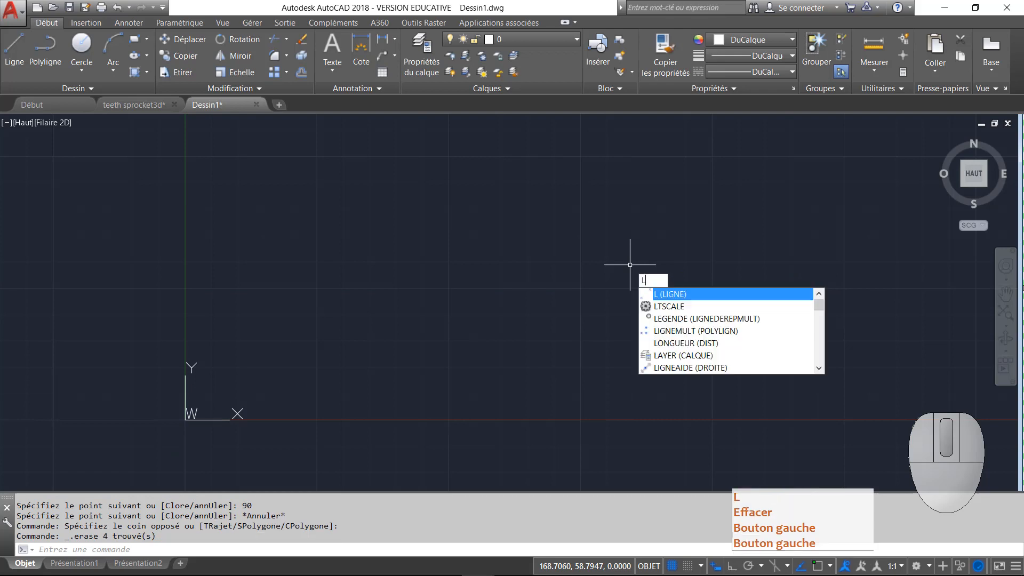
pyautogui.press('Return')
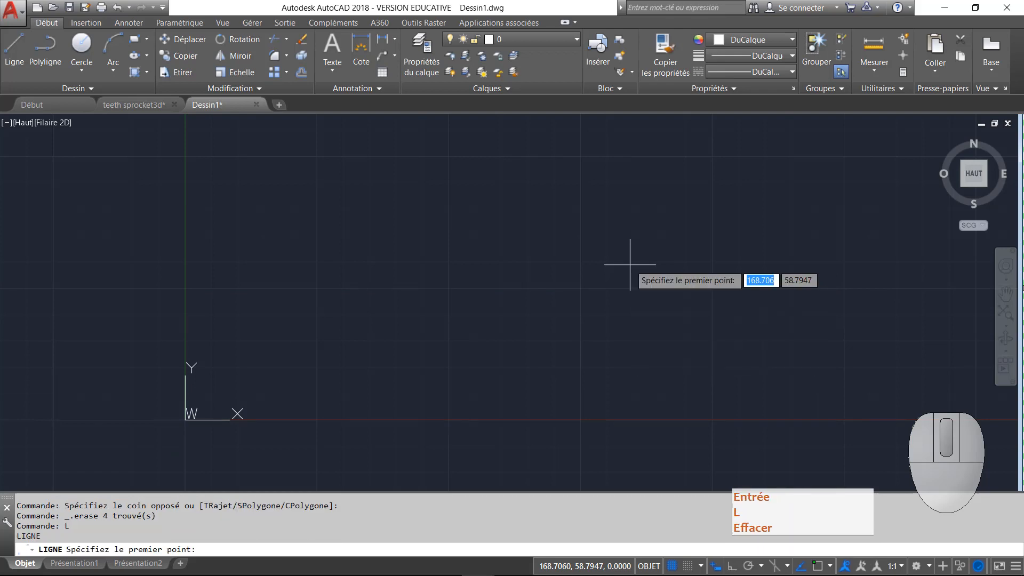
pyautogui.click(732, 566)
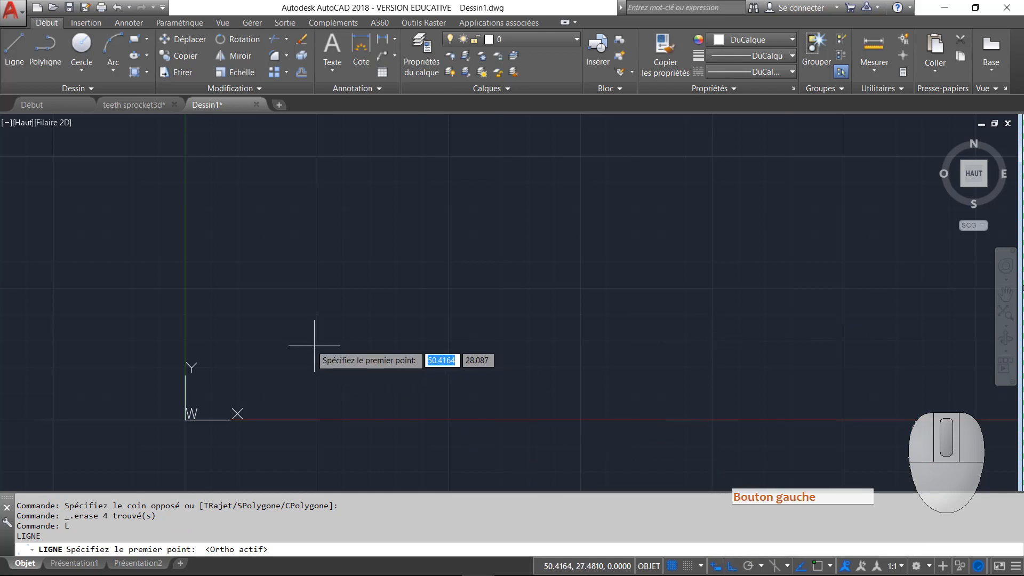
pyautogui.write('0')
pyautogui.press('Tab')
pyautogui.write('0')
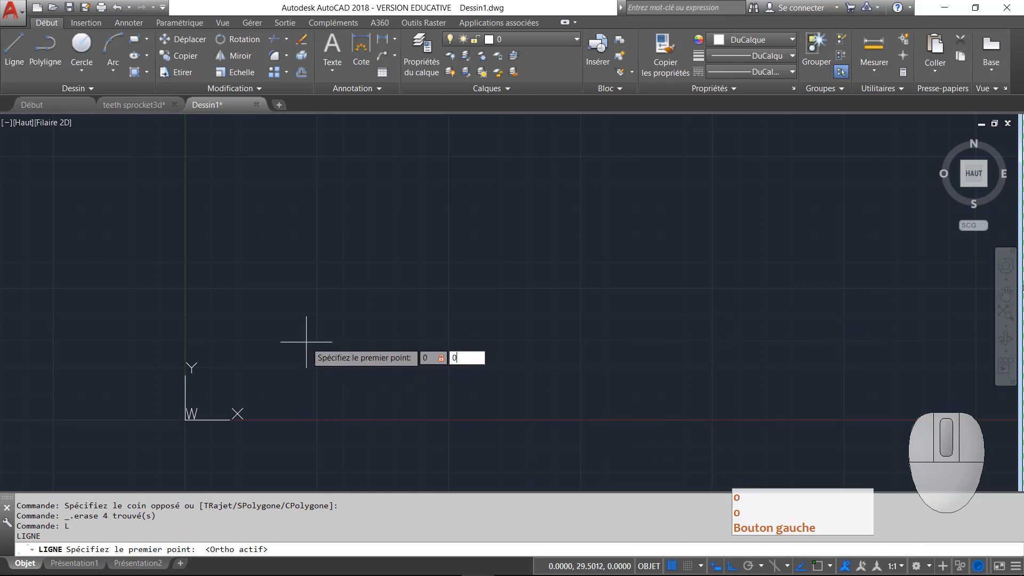
pyautogui.press('Return')
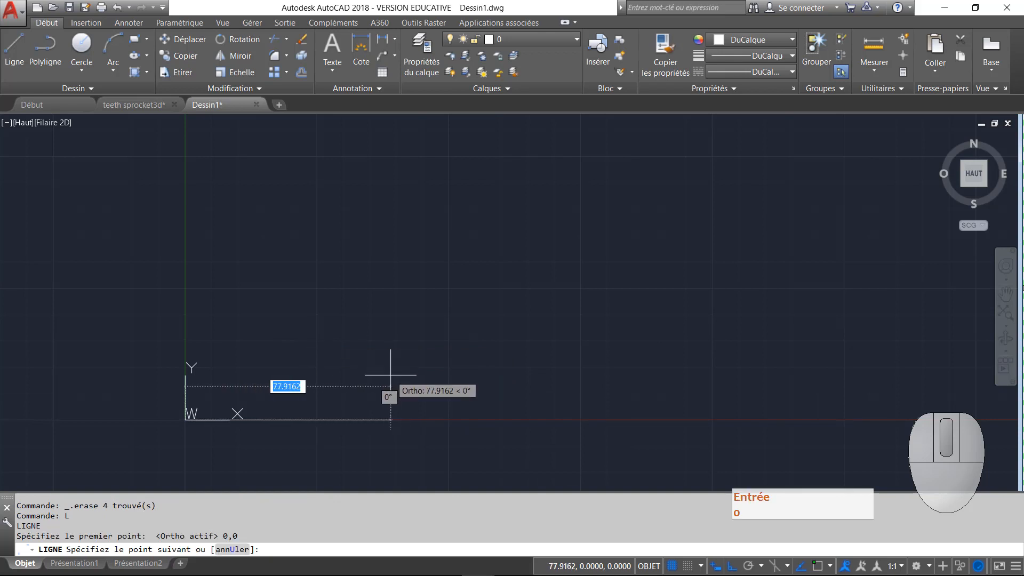
# - Draw the rectangle by direct distance entry with segments 150 rightward, 50 upward, 150 leftward and 50 downward, and end the line
pyautogui.write('150')
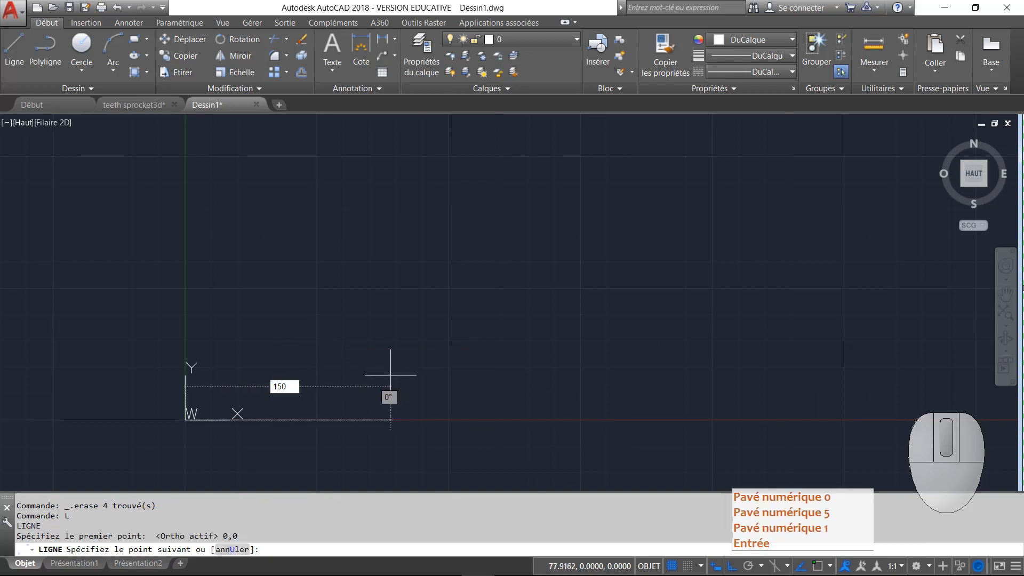
pyautogui.press('Return')
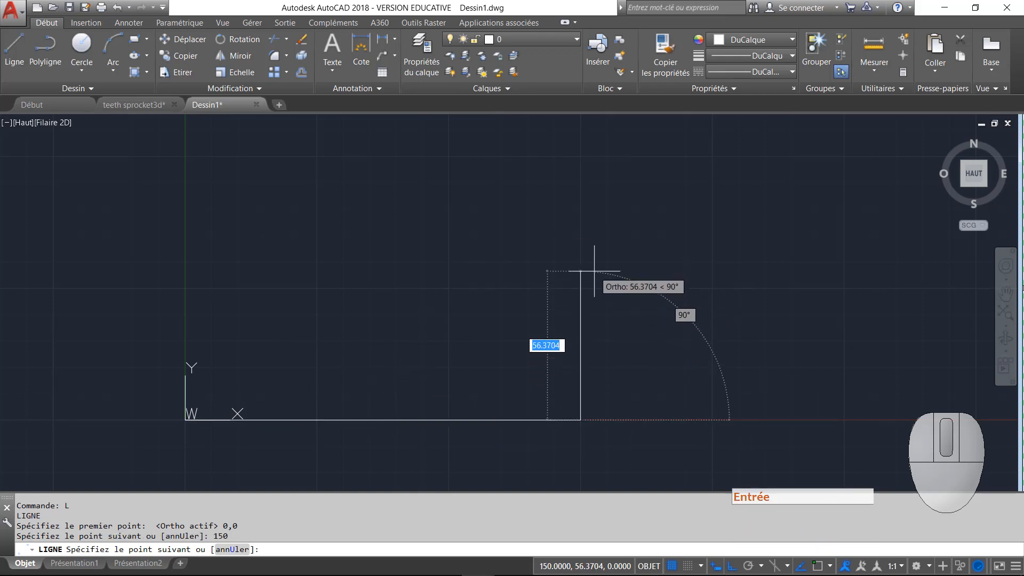
pyautogui.write('50')
pyautogui.press('Return')
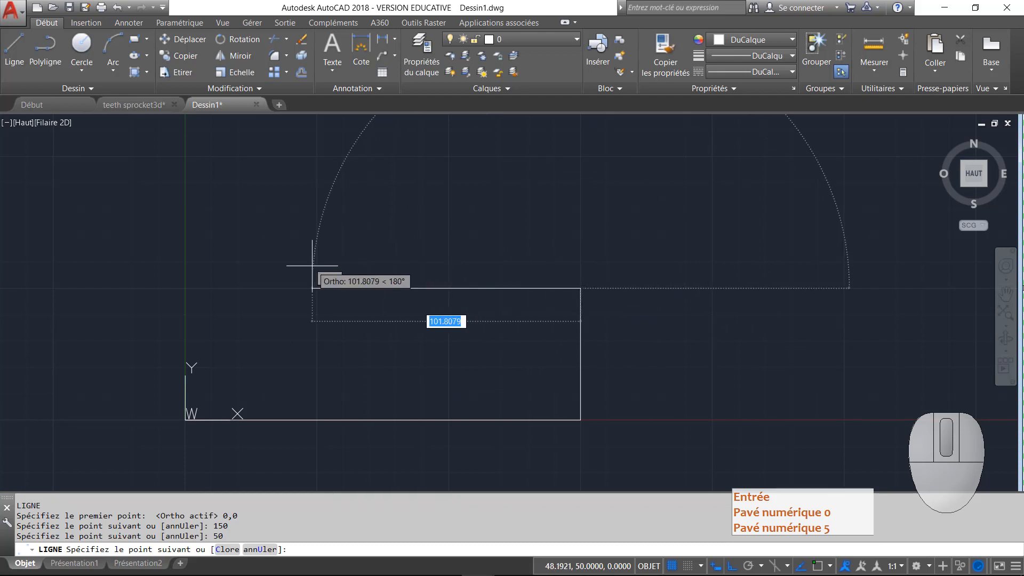
pyautogui.write('150')
pyautogui.press('Return')
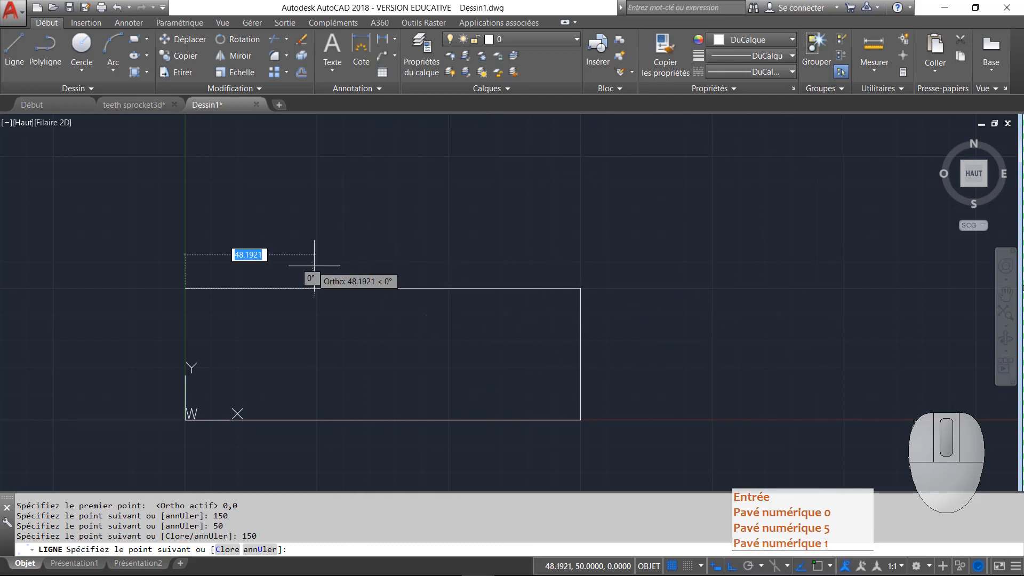
pyautogui.write('50')
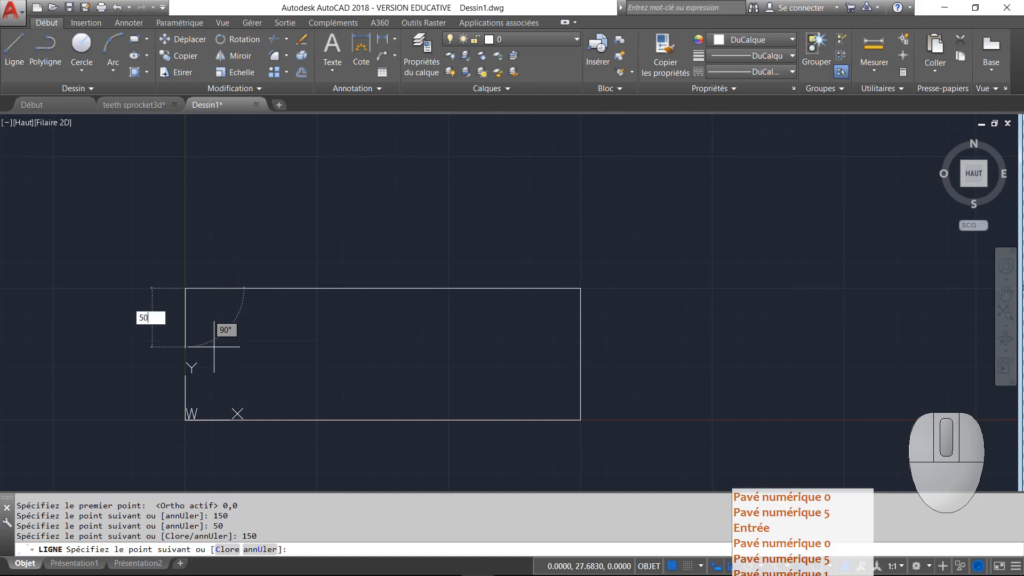
pyautogui.press('Return')
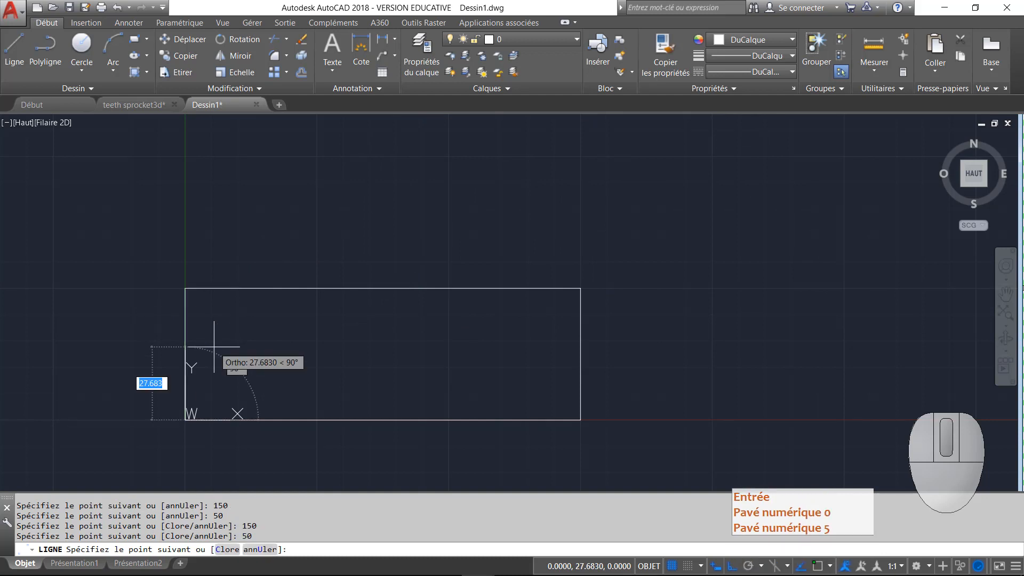
pyautogui.press('Escape')
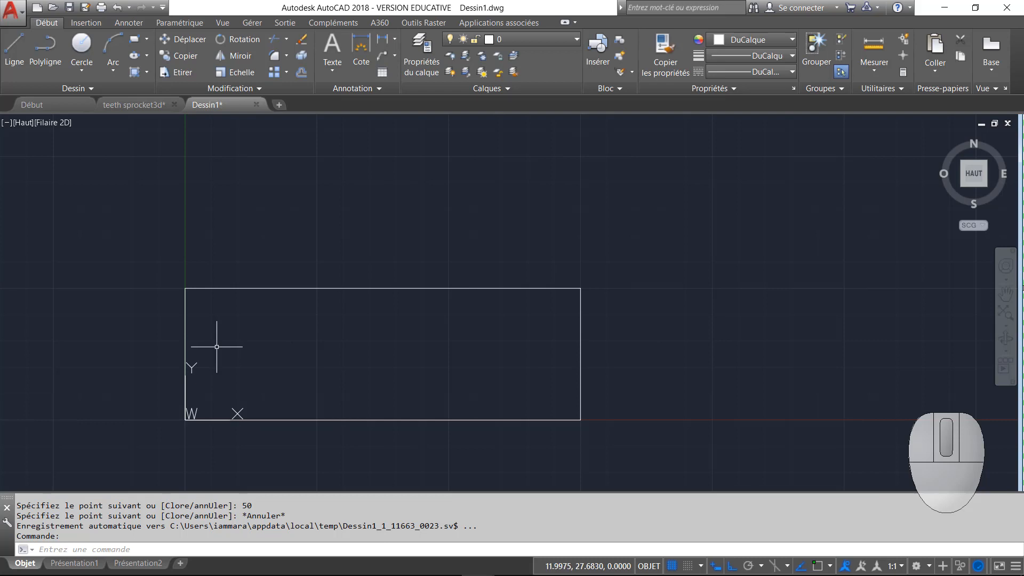
# - Turn on object snap and turn off ortho mode
pyautogui.moveTo(216, 347); pyautogui.dragTo(309, 324, button='middle')
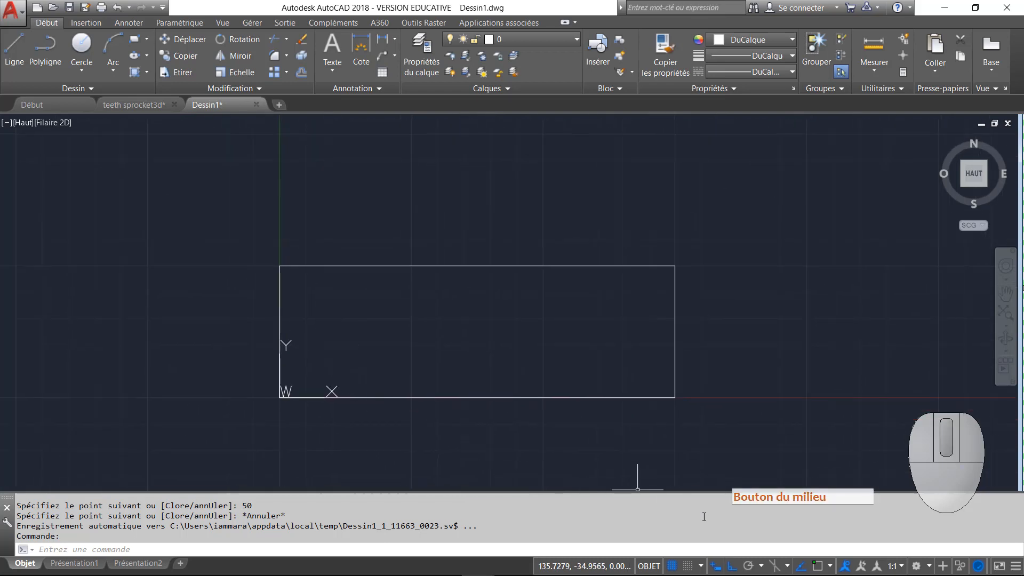
pyautogui.click(816, 567)
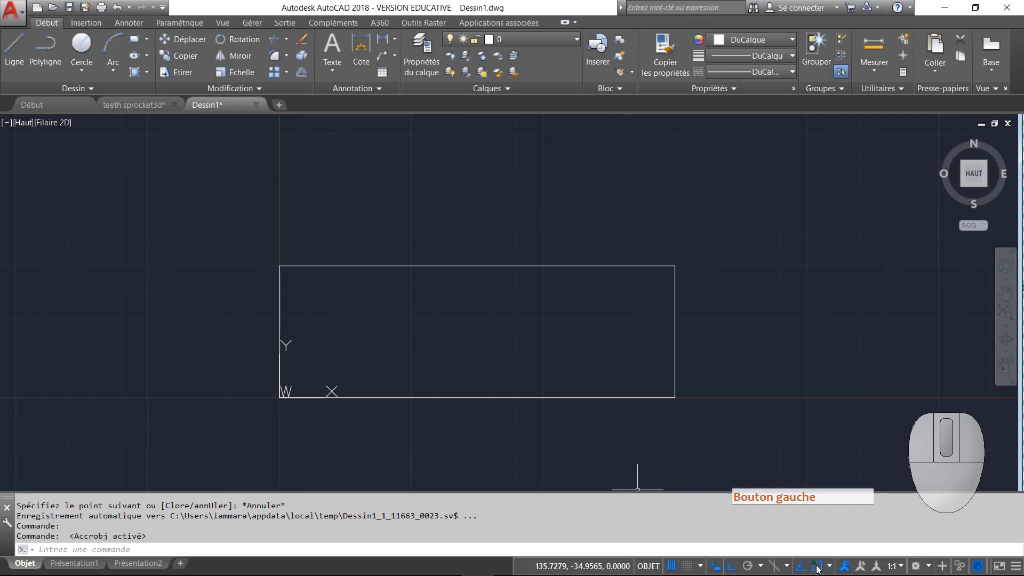
pyautogui.click(732, 567)
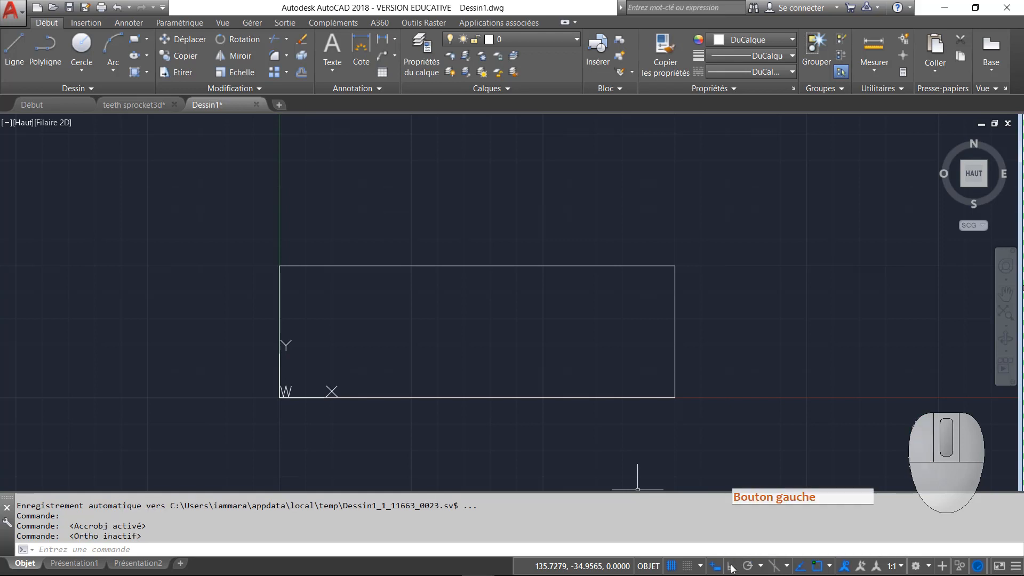
# - Disable the Tangente and Parallèle modes in the object snap settings and apply the change
pyautogui.click(830, 567)
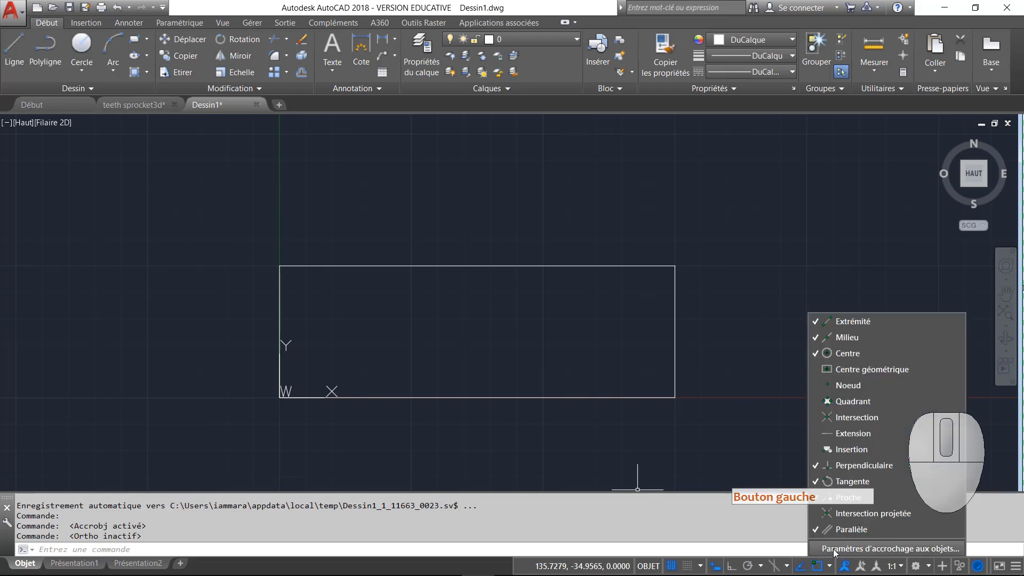
pyautogui.click(835, 551)
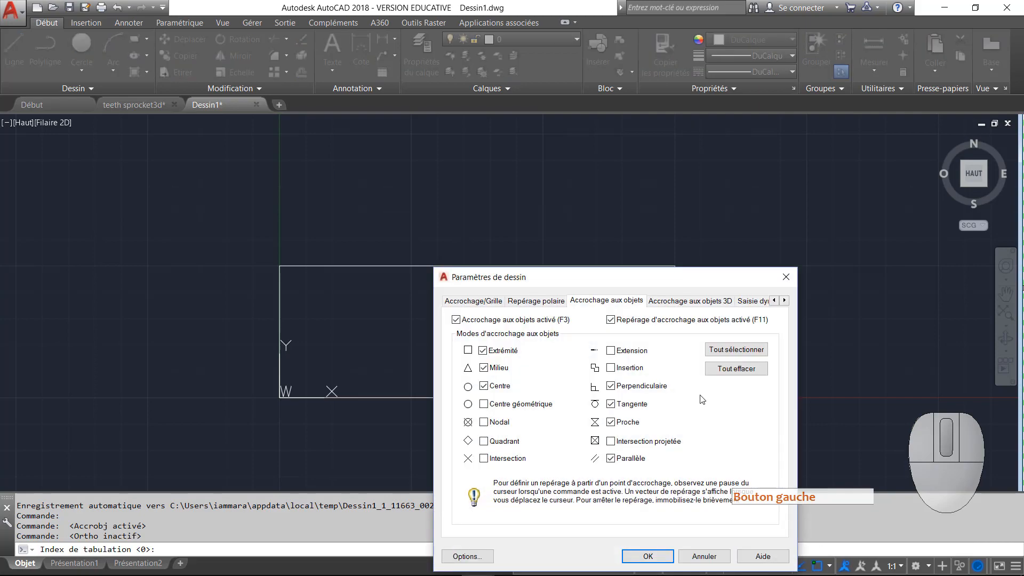
pyautogui.moveTo(569, 278); pyautogui.dragTo(471, 165)
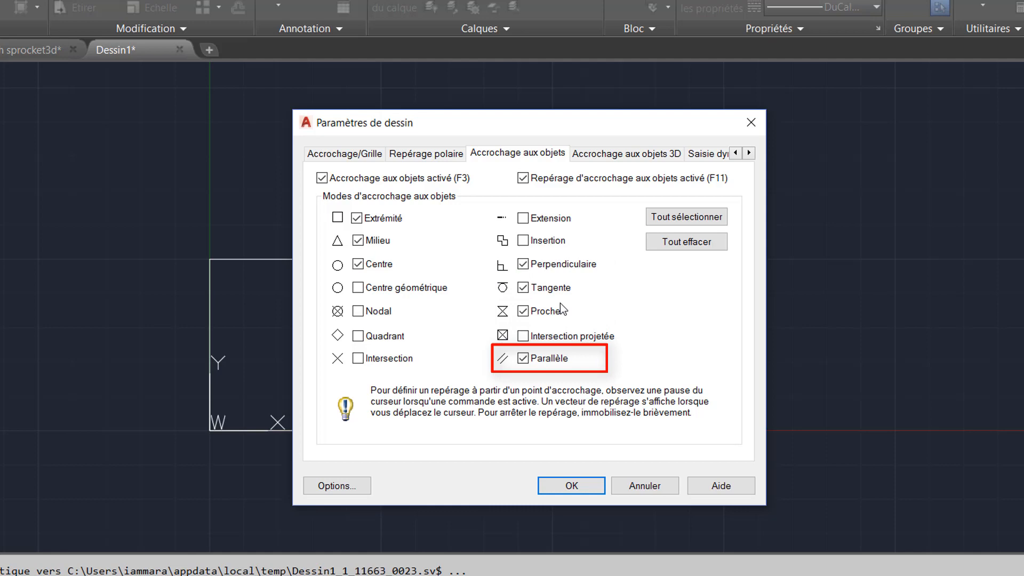
pyautogui.click(524, 289)
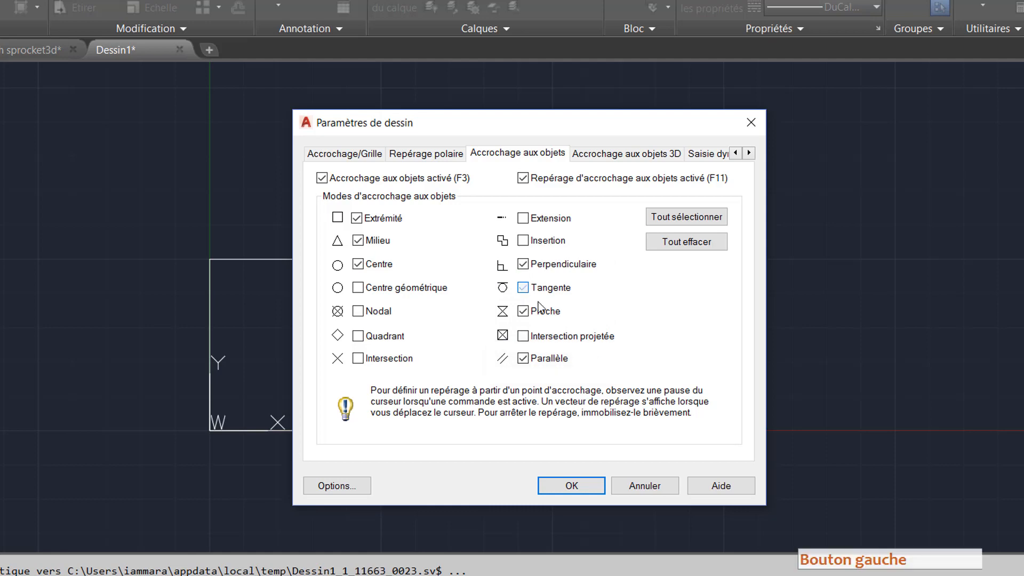
pyautogui.click(524, 359)
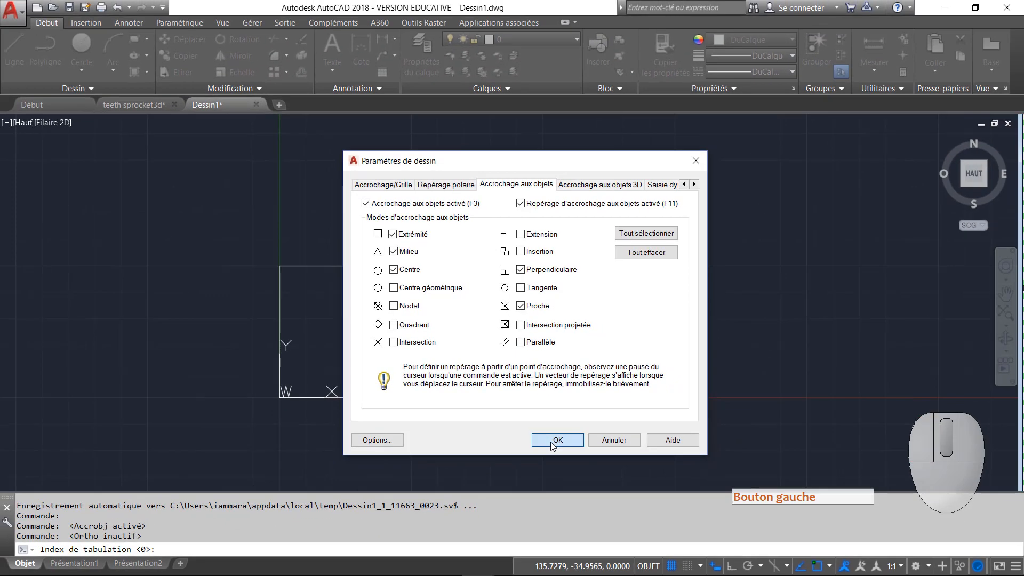
pyautogui.click(563, 488)
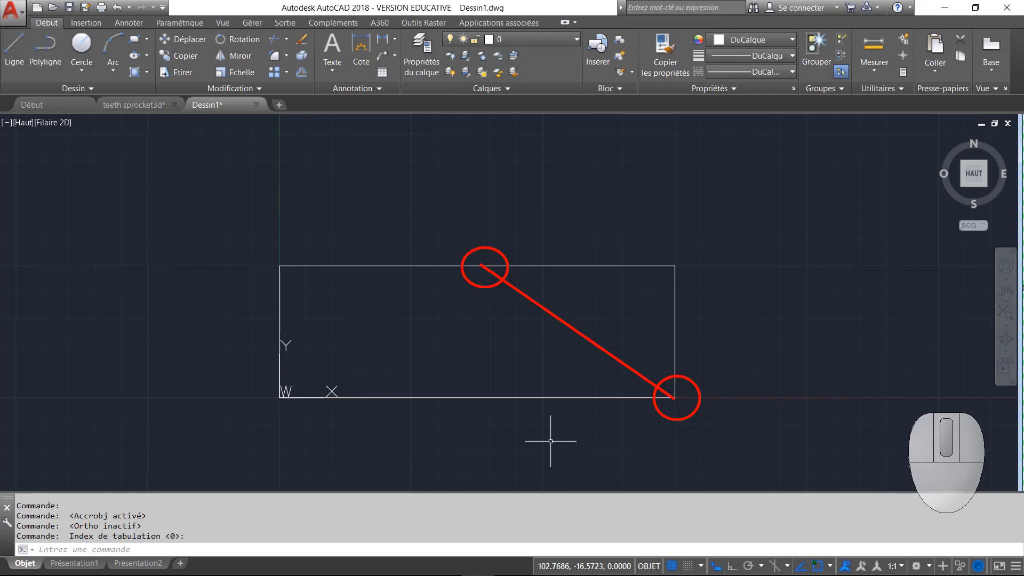
# - Draw a line from the rectangle's lower-right corner to the midpoint of its upper edge, and end the line
pyautogui.write('l')
pyautogui.press('Return')
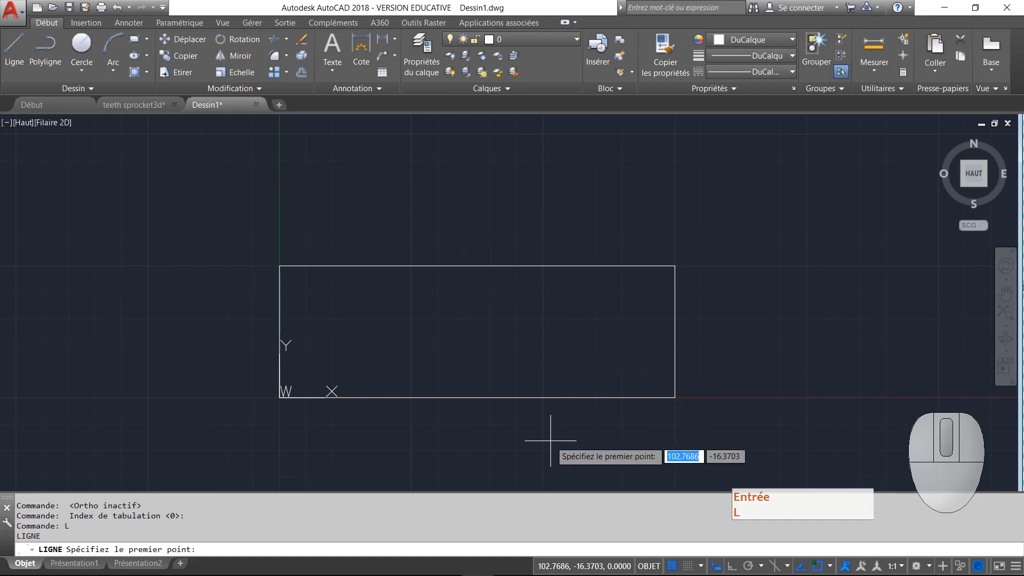
pyautogui.click(675, 397)
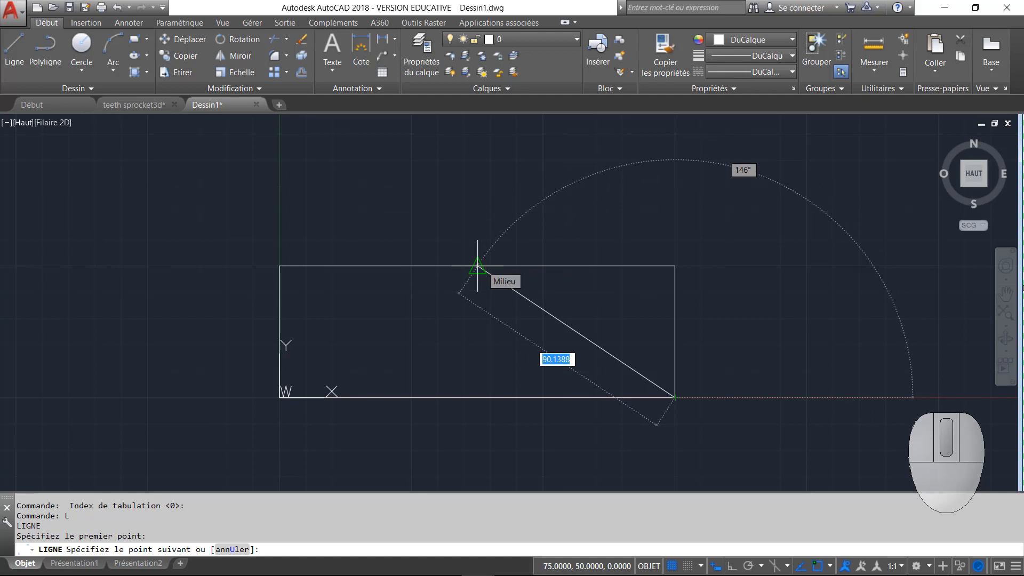
pyautogui.click(477, 266)
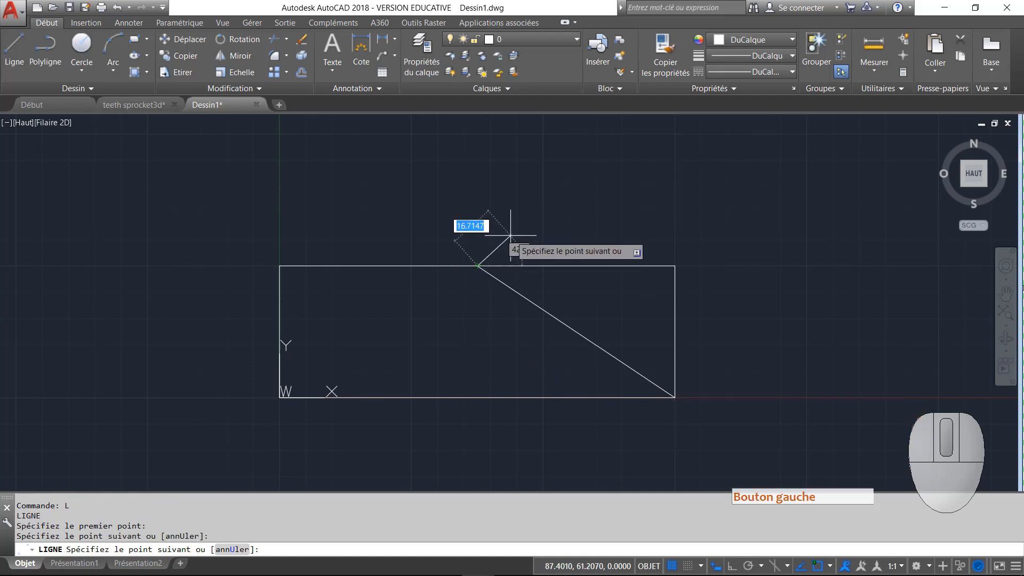
pyautogui.press('Escape')
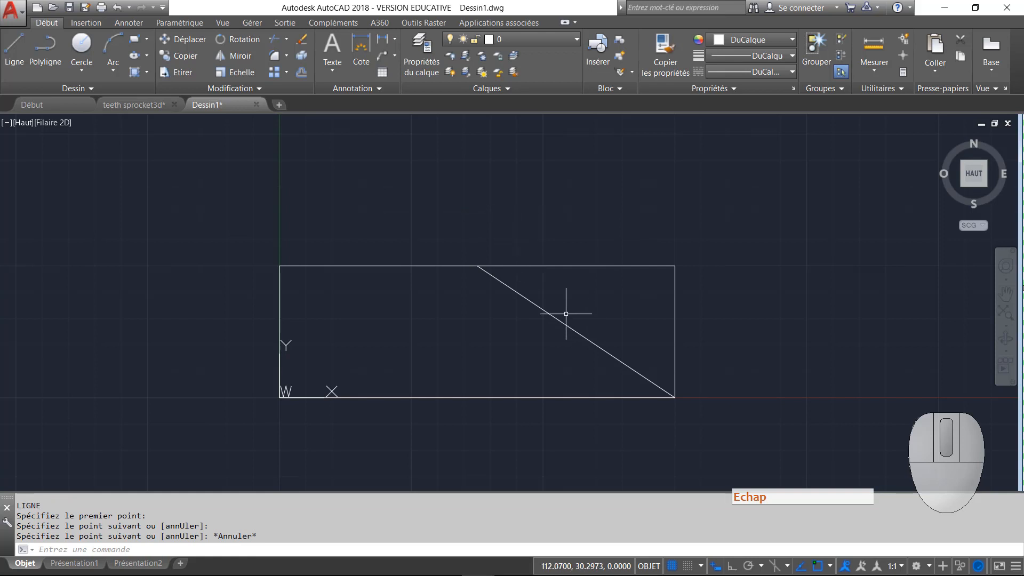
# - Stretch the diagonal line's upper endpoint along the rectangle's upper edge to a point closer to the upper-right corner, and deselect the line
pyautogui.click(512, 287)
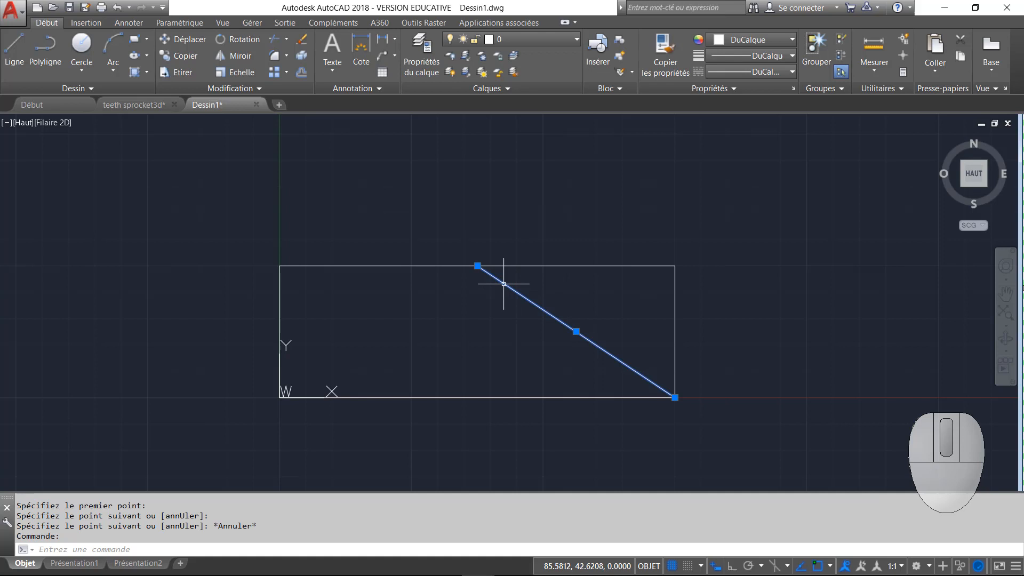
pyautogui.click(478, 266)
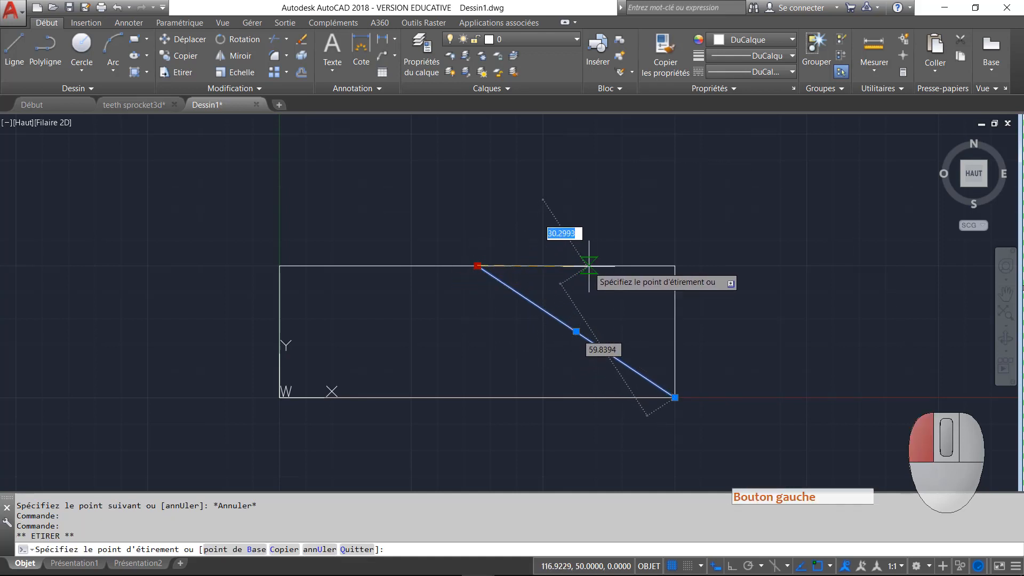
pyautogui.click(610, 266)
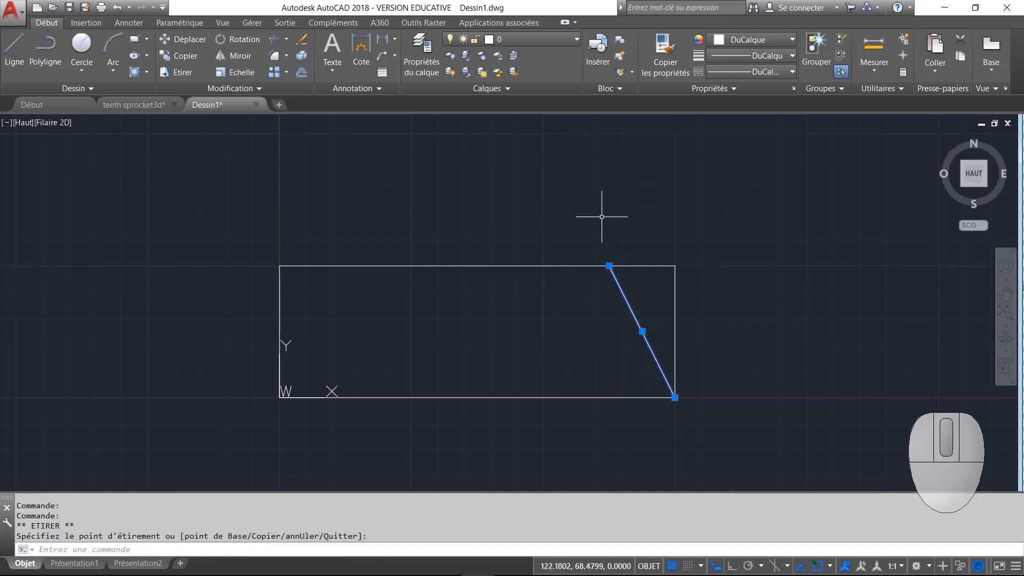
pyautogui.press('Escape')
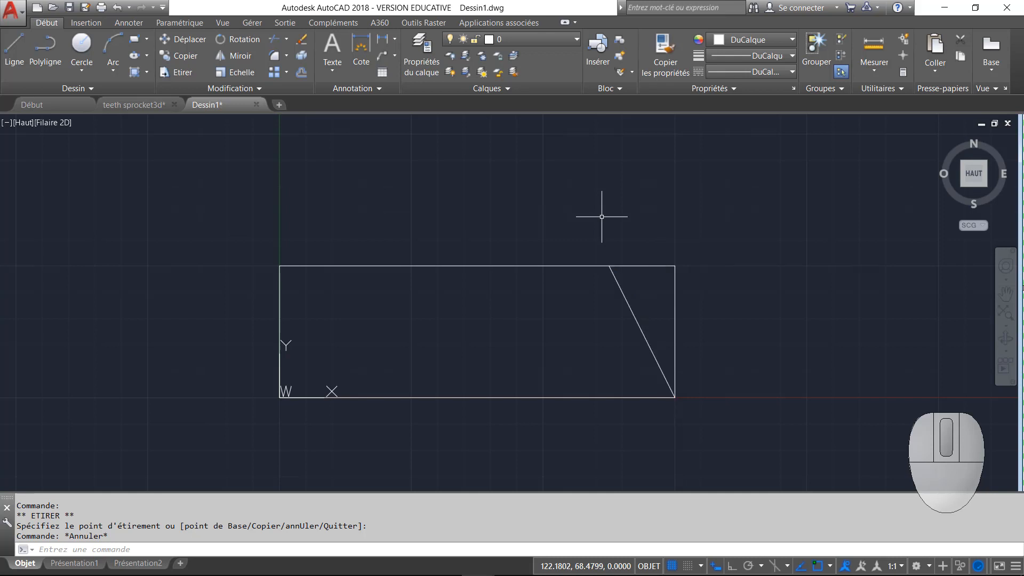
# - Draw a line from the rectangle's upper-right corner perpendicular to the slanted line, and end the line
pyautogui.write('L')
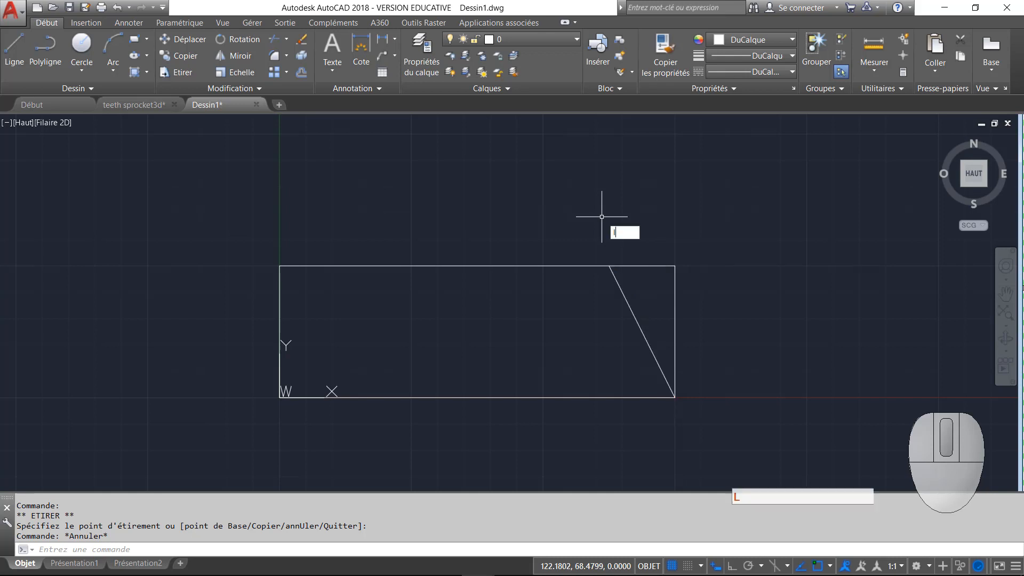
pyautogui.press('Return')
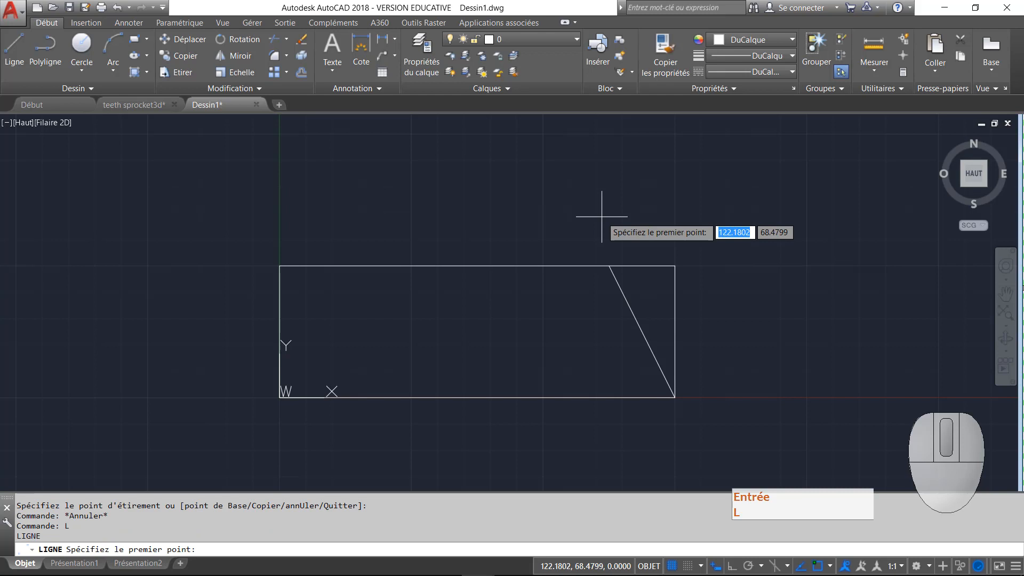
pyautogui.click(675, 266)
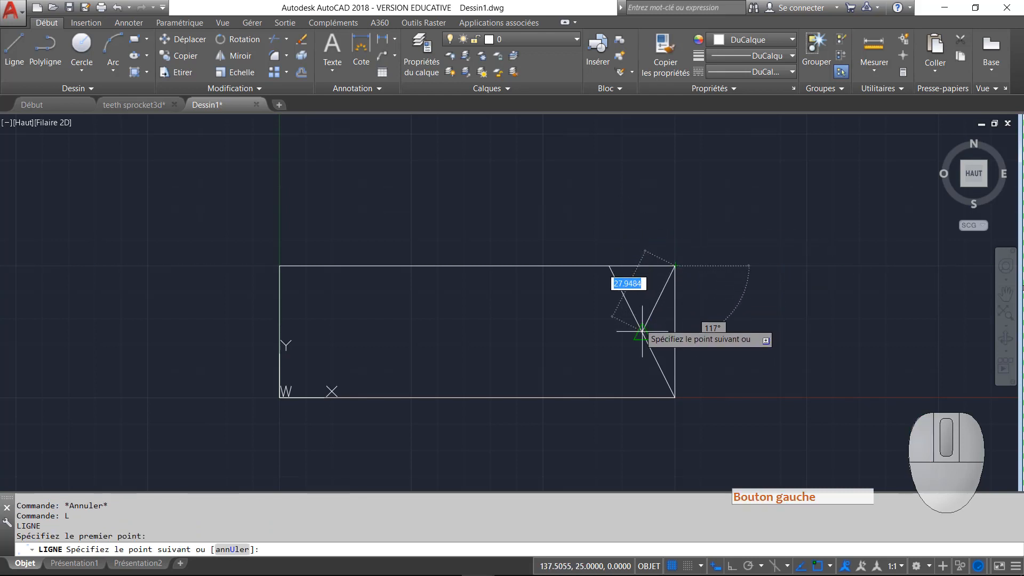
pyautogui.click(622, 292)
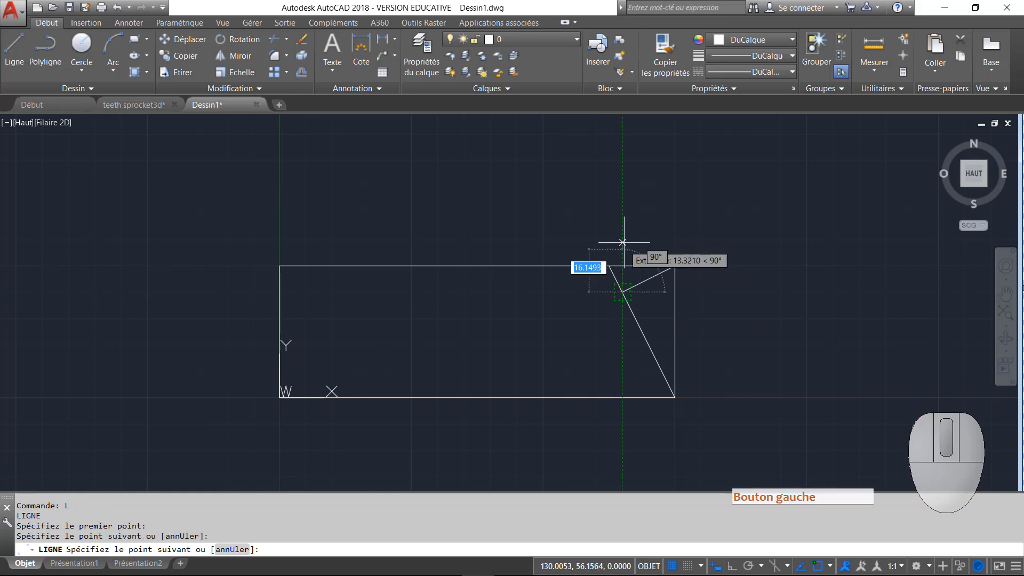
pyautogui.press('Escape')
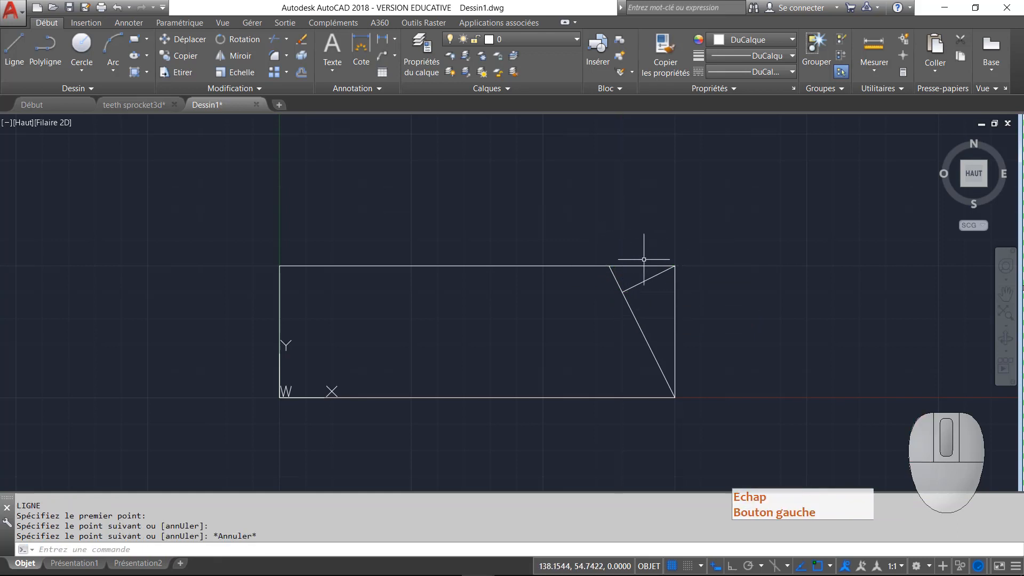
# - Draw a line from the lower edge's midpoint, parallel to the short perpendicular line using a one-time Parallèle snap, to about 162,44 beyond the right edge
pyautogui.scroll(-6, 658, 297)
pyautogui.scroll(10, 667, 293)
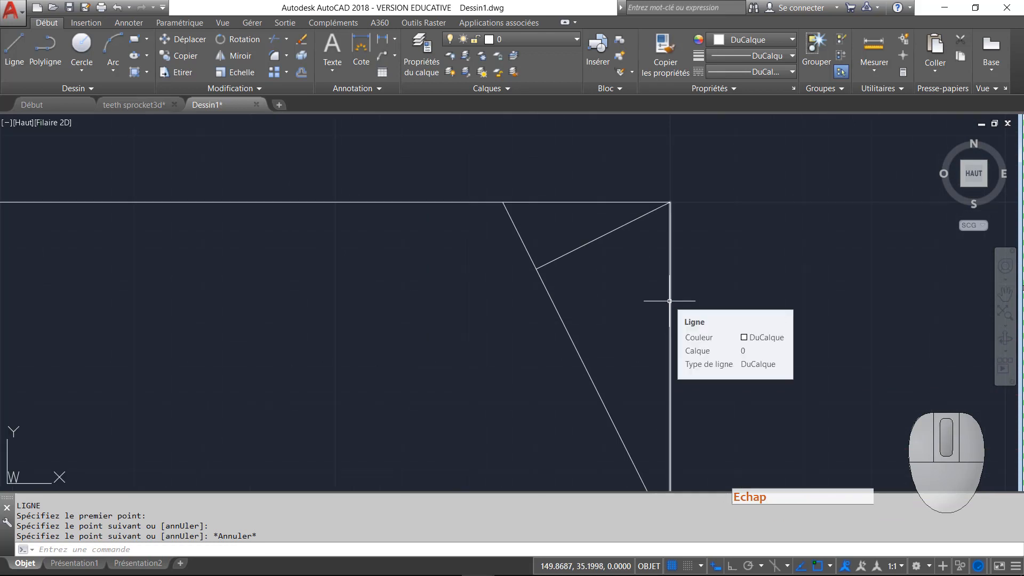
pyautogui.scroll(-2, 669, 301)
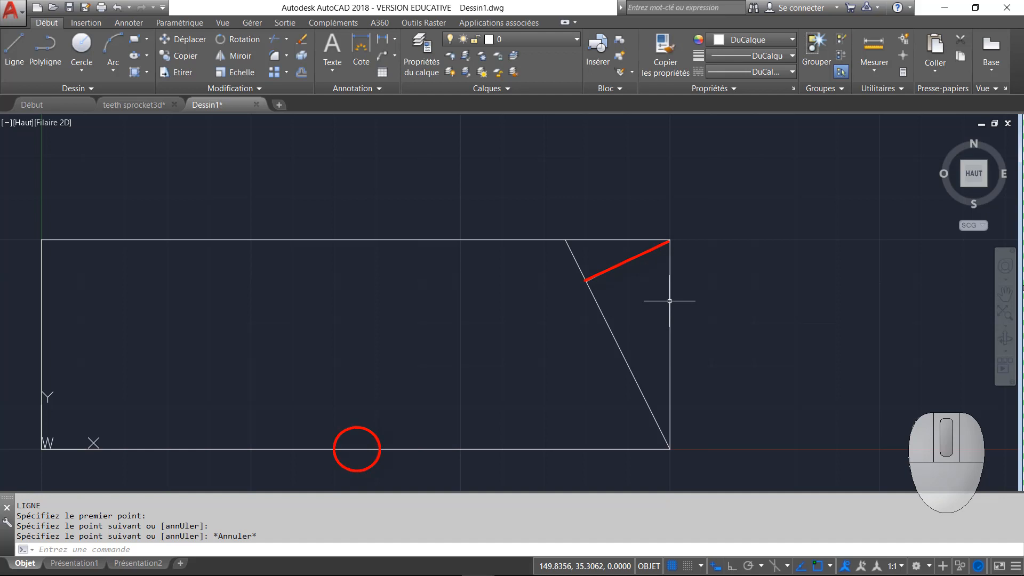
pyautogui.write('L')
pyautogui.press('Return')
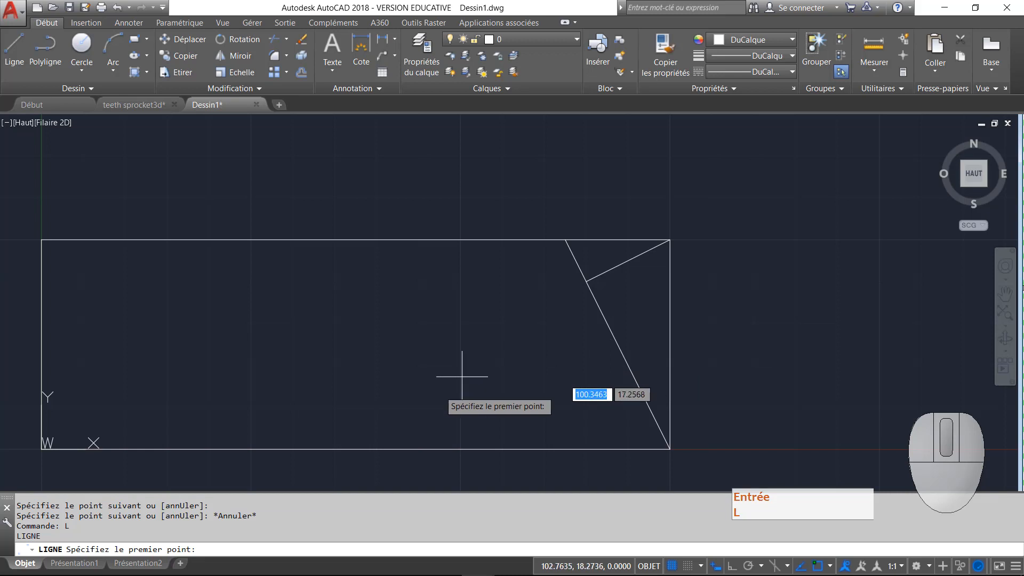
pyautogui.click(355, 450)
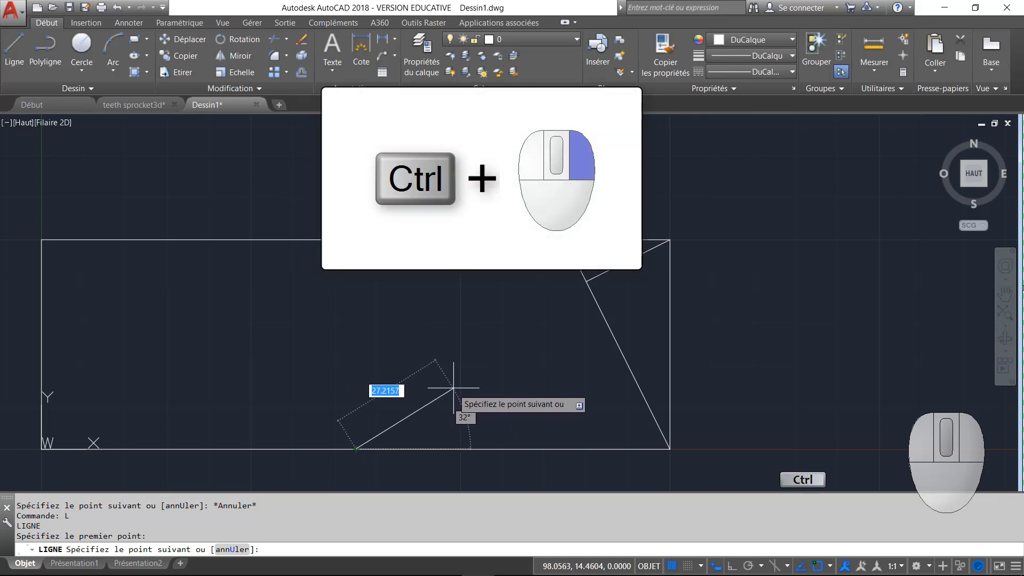
pyautogui.keyDown('ctrl'); pyautogui.rightClick(463, 381); pyautogui.keyUp('ctrl')
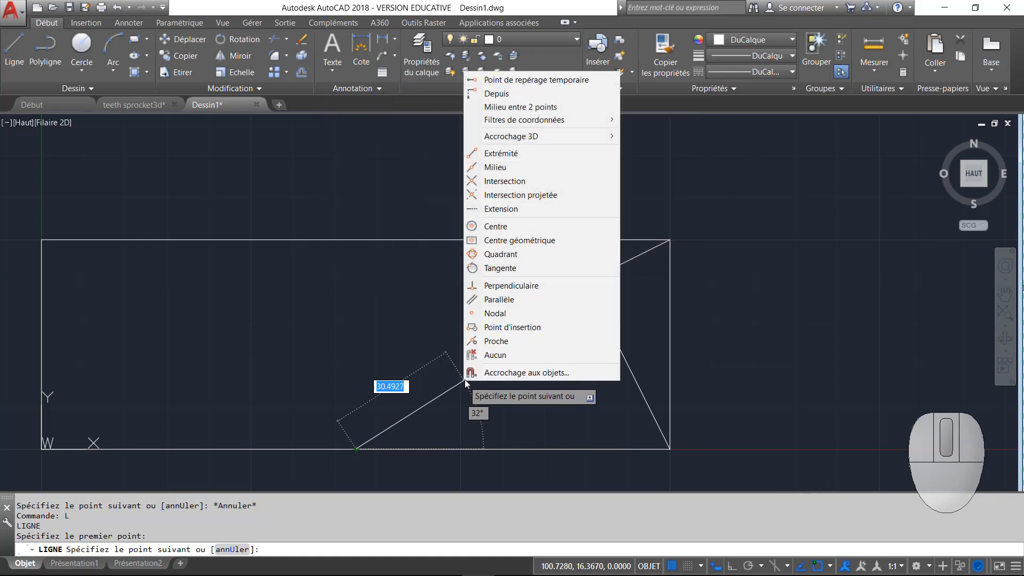
pyautogui.click(534, 300)
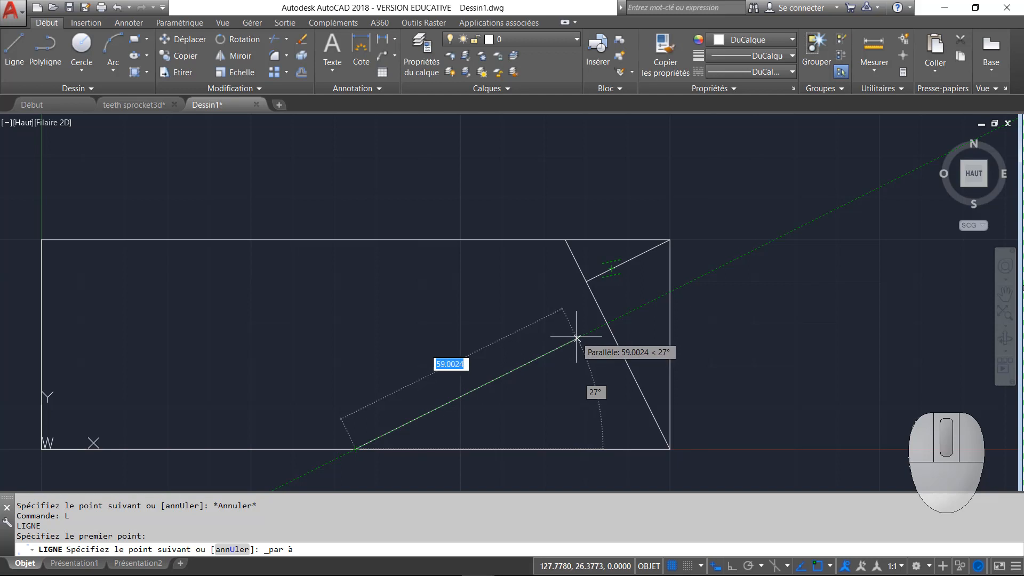
pyautogui.click(722, 266)
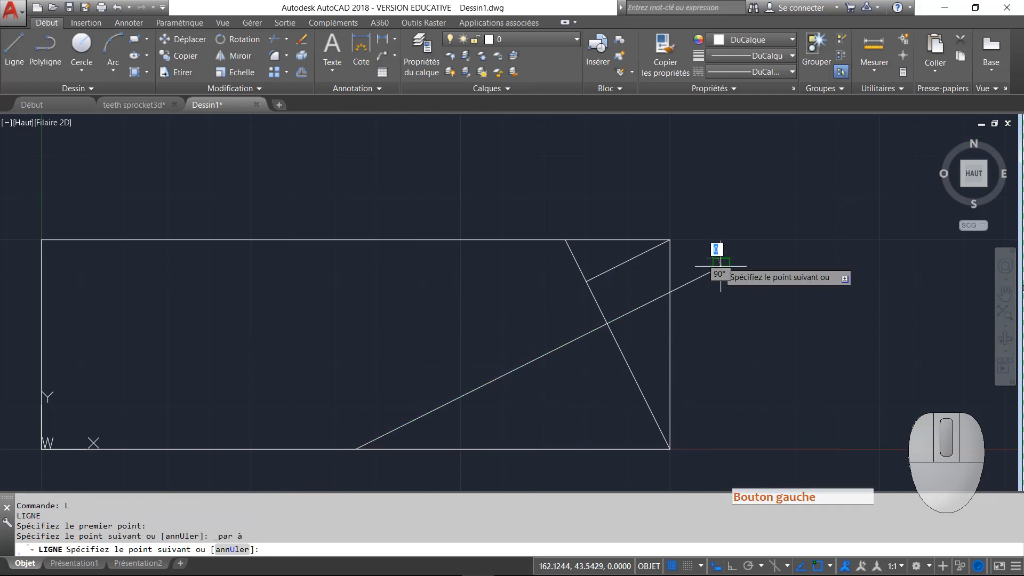